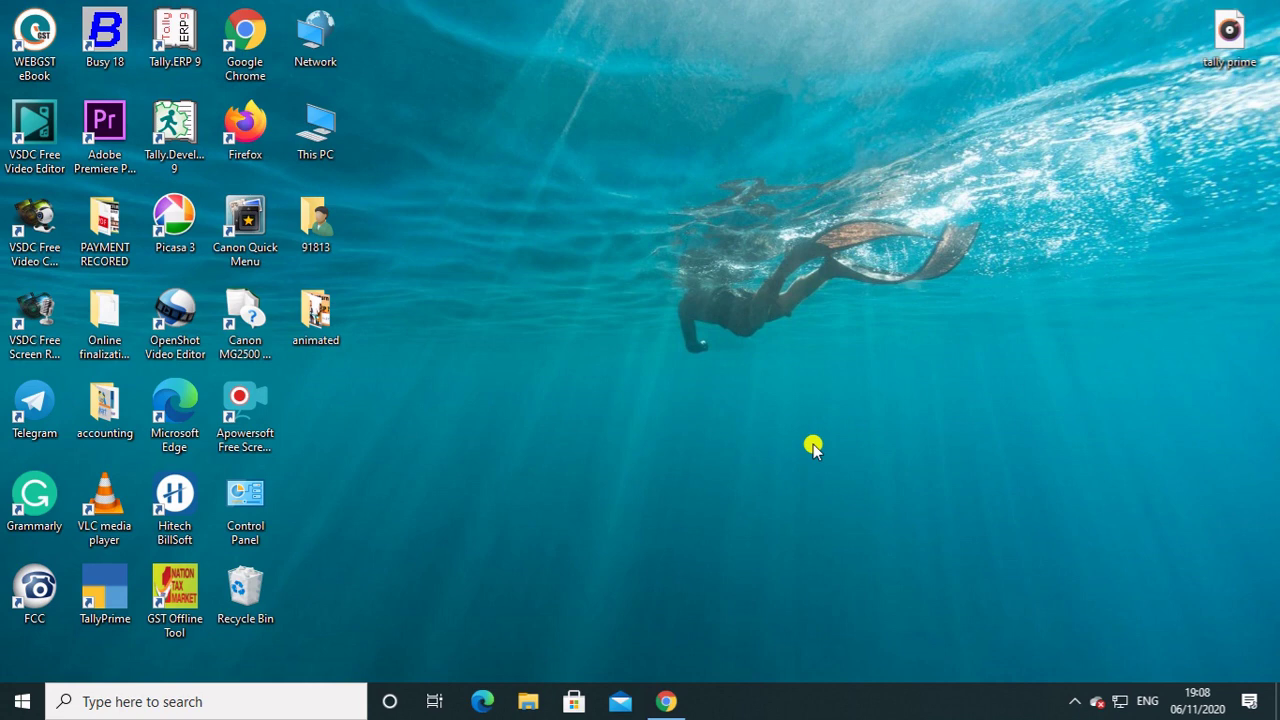
# Start TallyPrime in Educational Mode and migrate the Tds company data, keeping the backup settings as they are
pyautogui.doubleClick(105, 592)
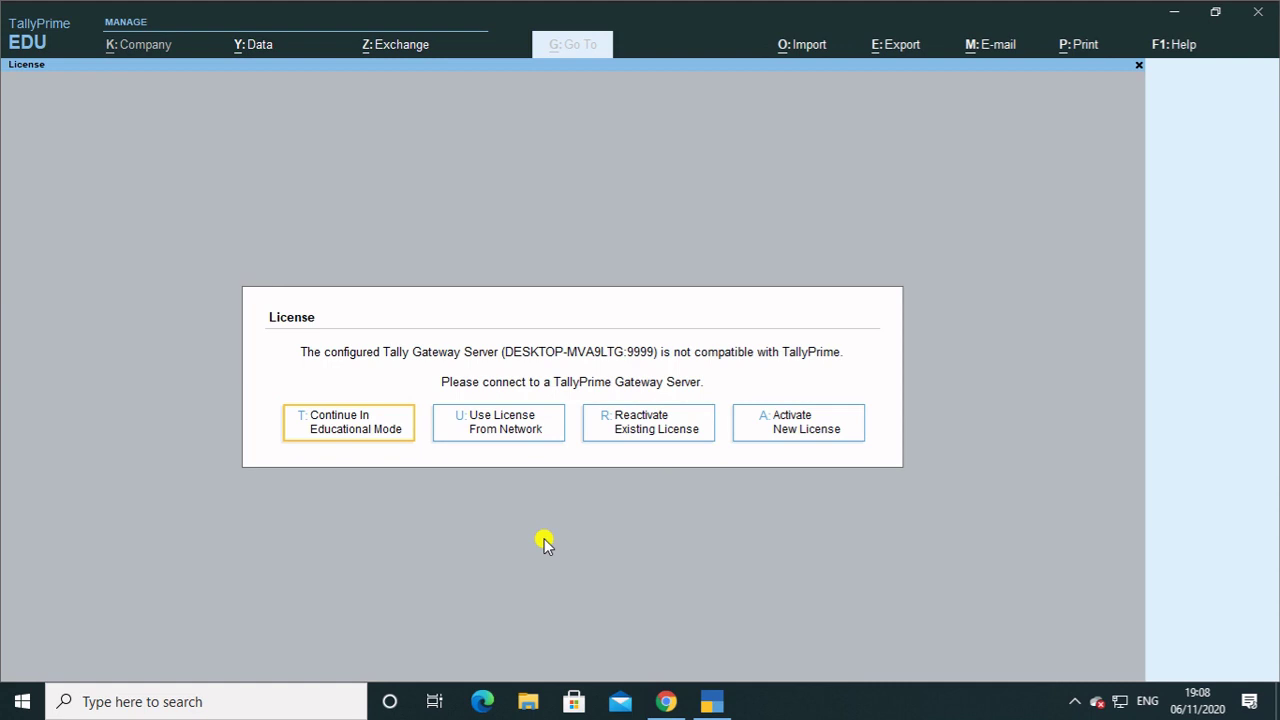
pyautogui.click(390, 437)
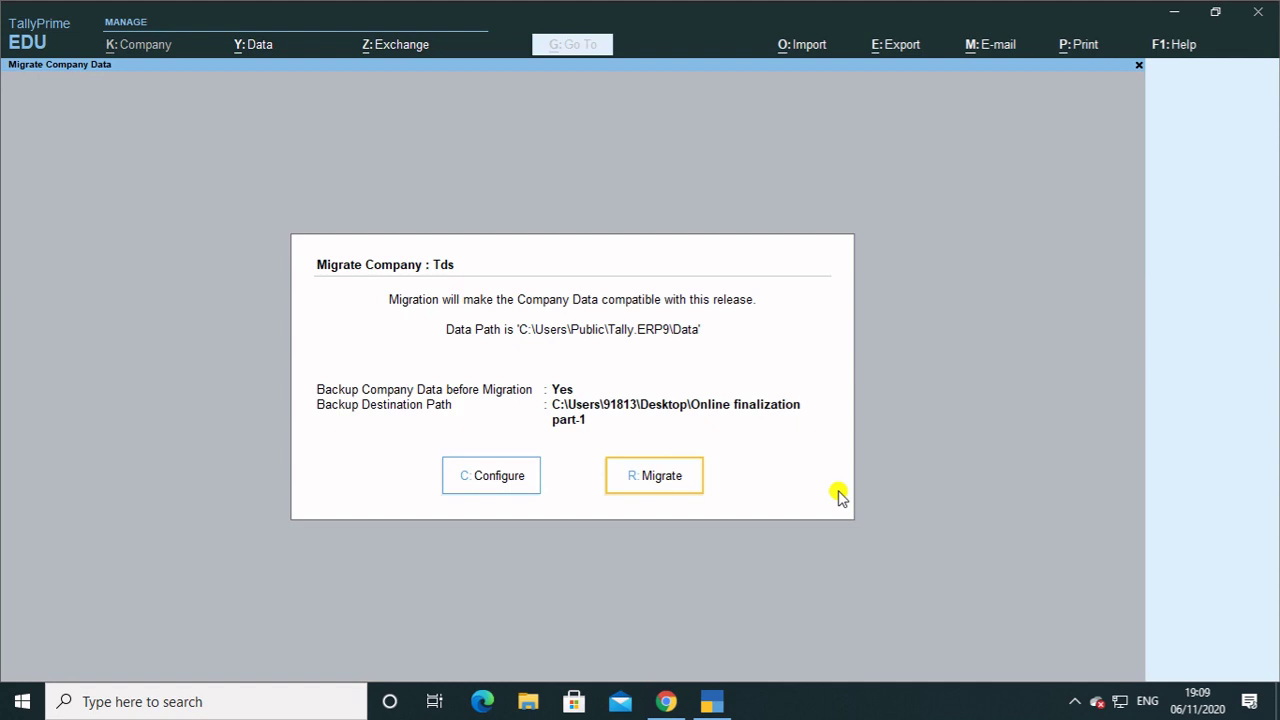
pyautogui.press('Left')
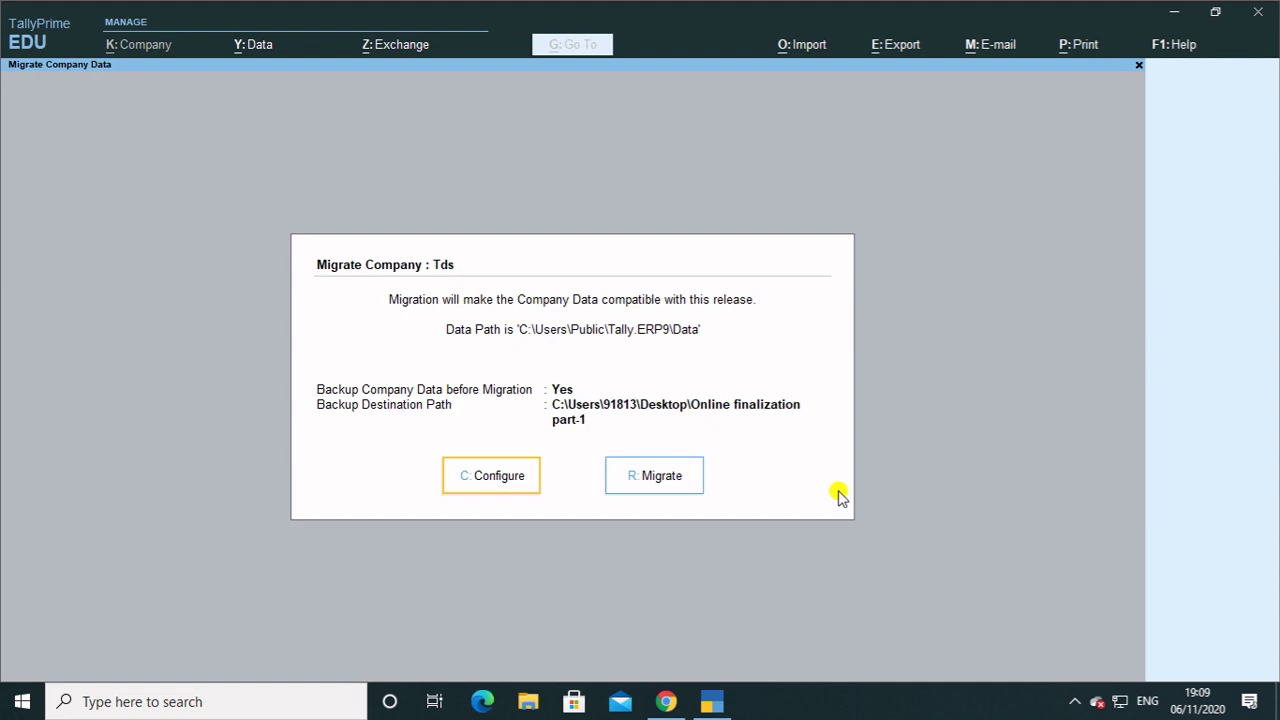
pyautogui.press('Return')
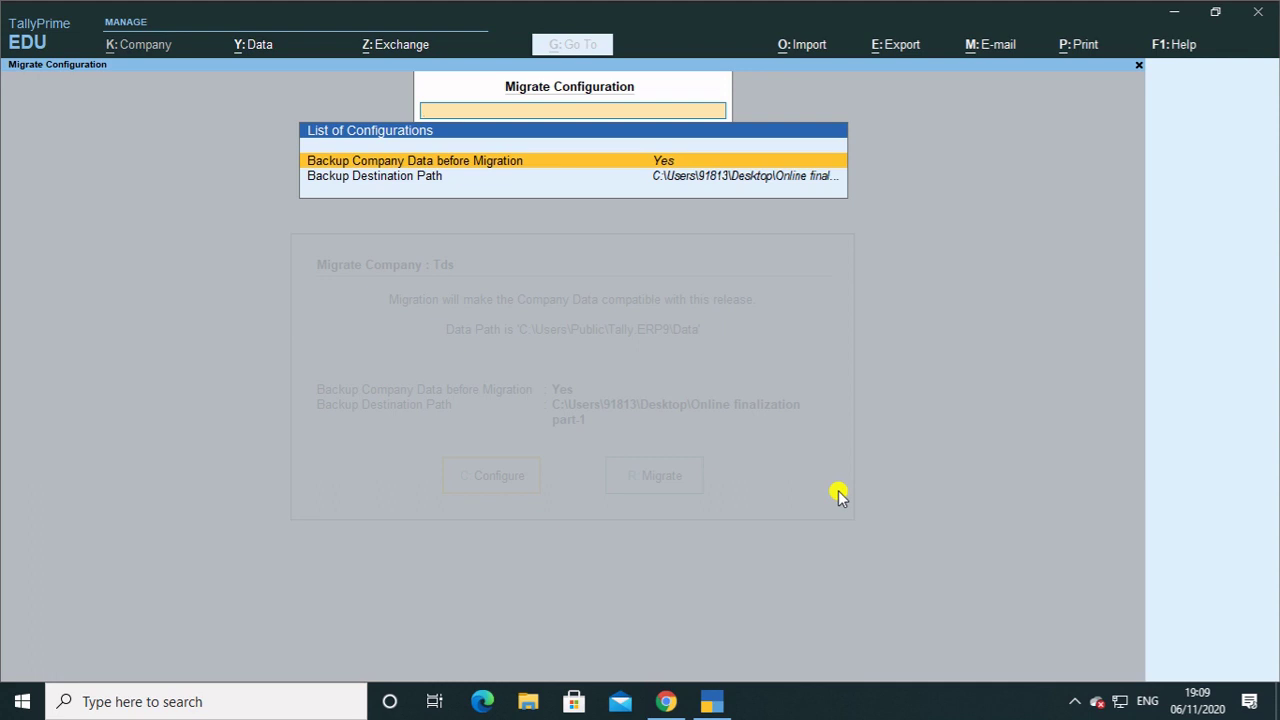
pyautogui.press('Escape')
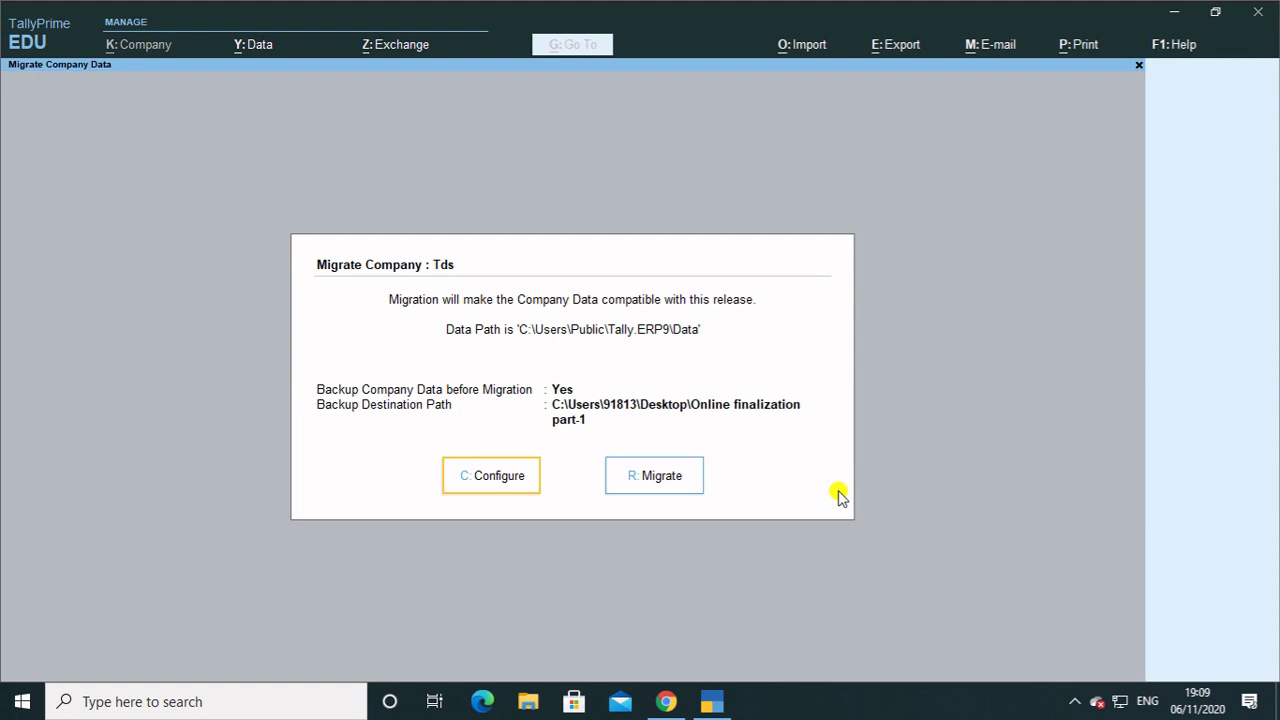
pyautogui.press('Right')
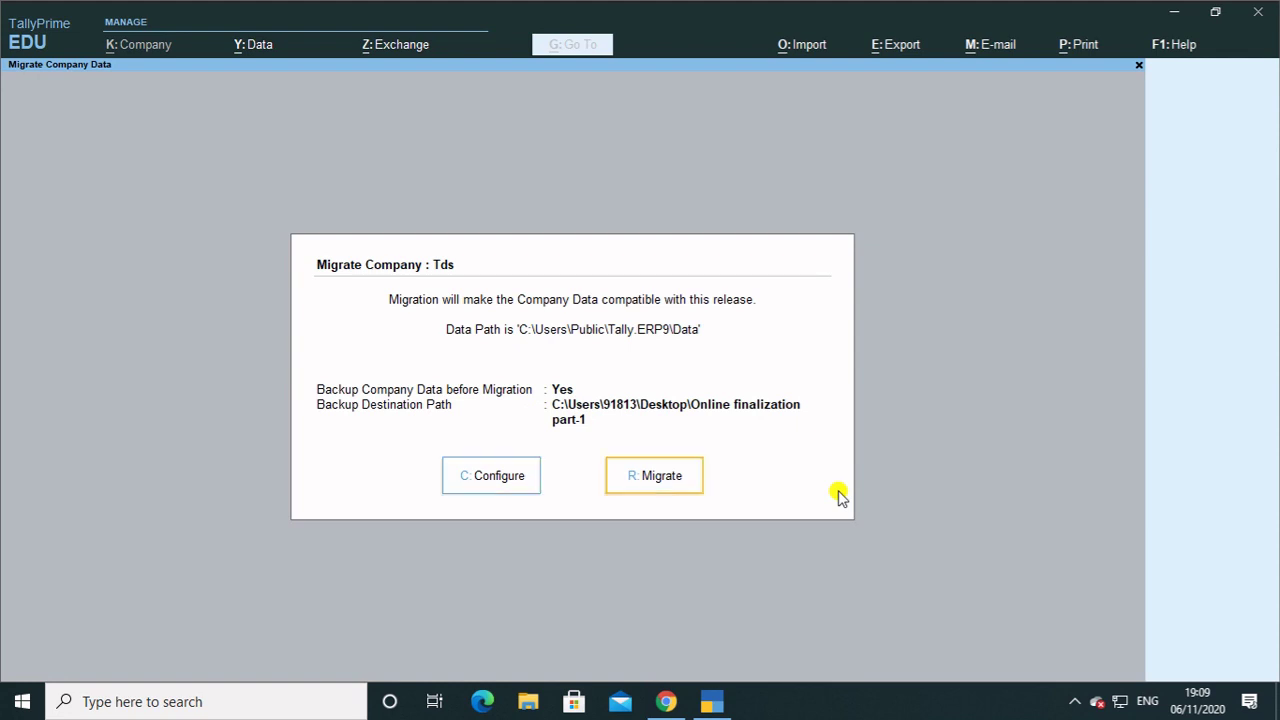
pyautogui.press('Return')
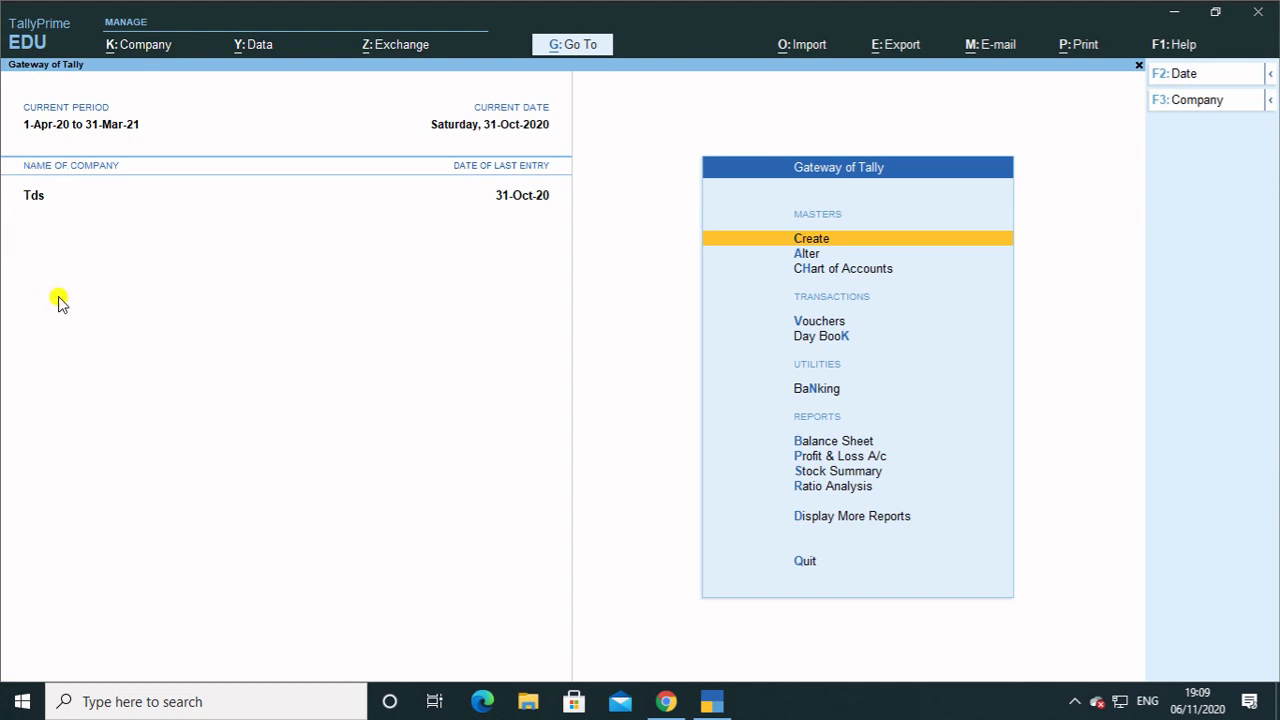
# Load the Life Insurance Accounting company and migrate its data to the current release
pyautogui.click(115, 46)
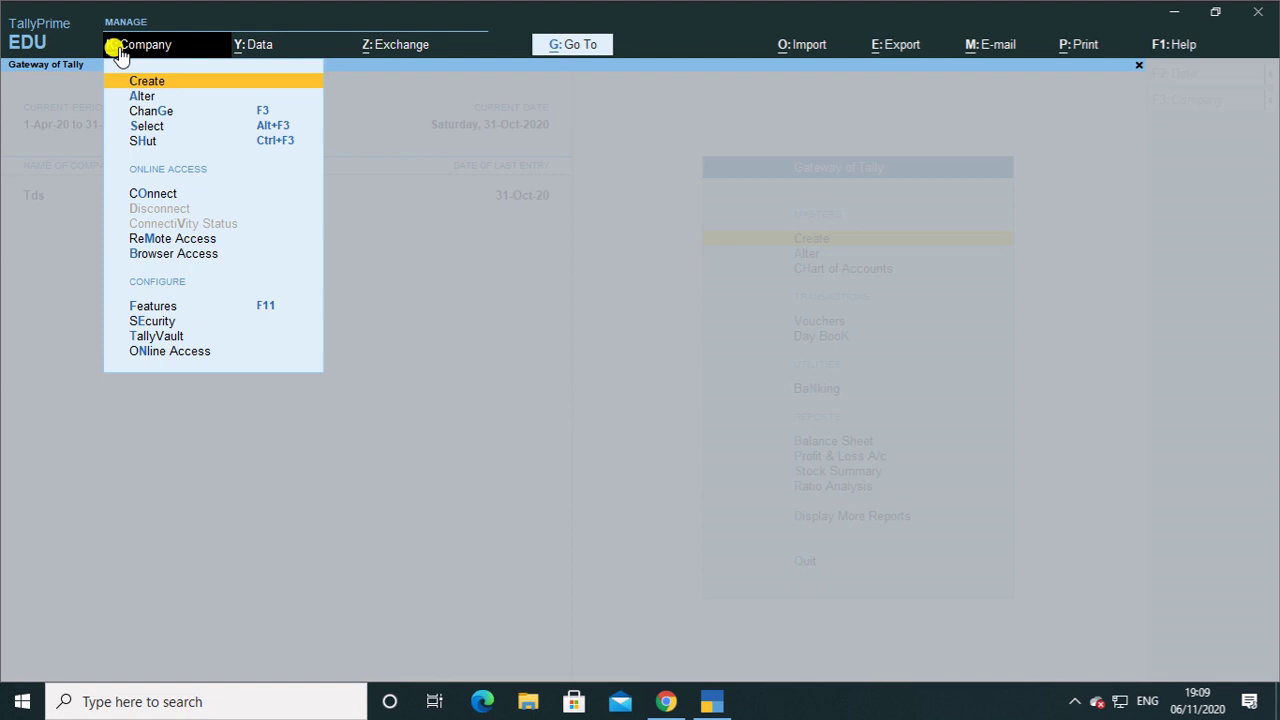
pyautogui.click(158, 127)
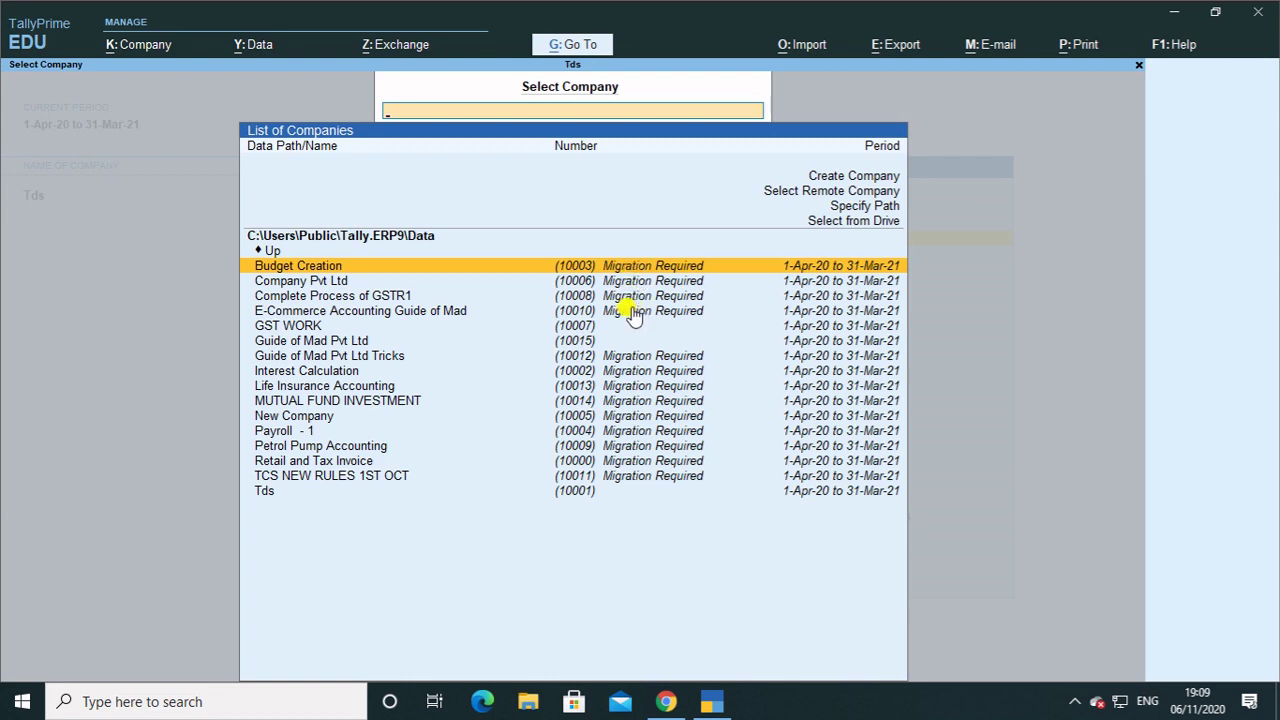
pyautogui.click(620, 388)
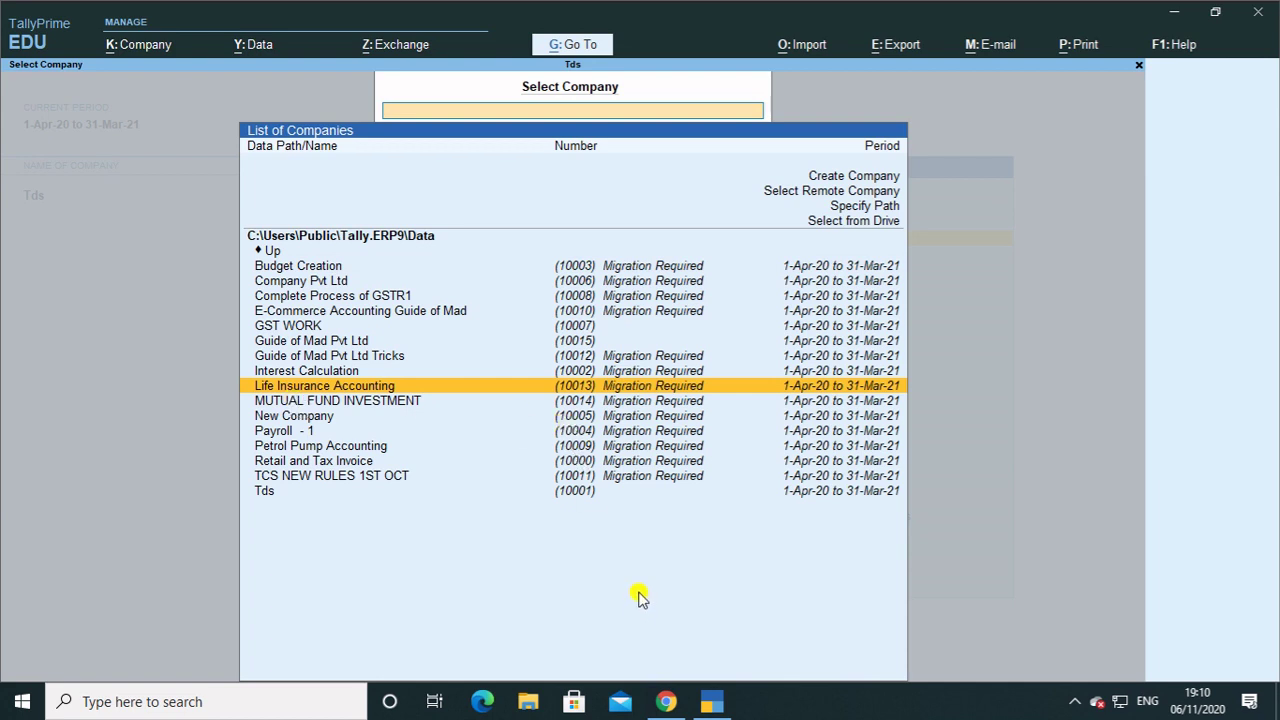
pyautogui.press('Return')
pyautogui.press('Left')
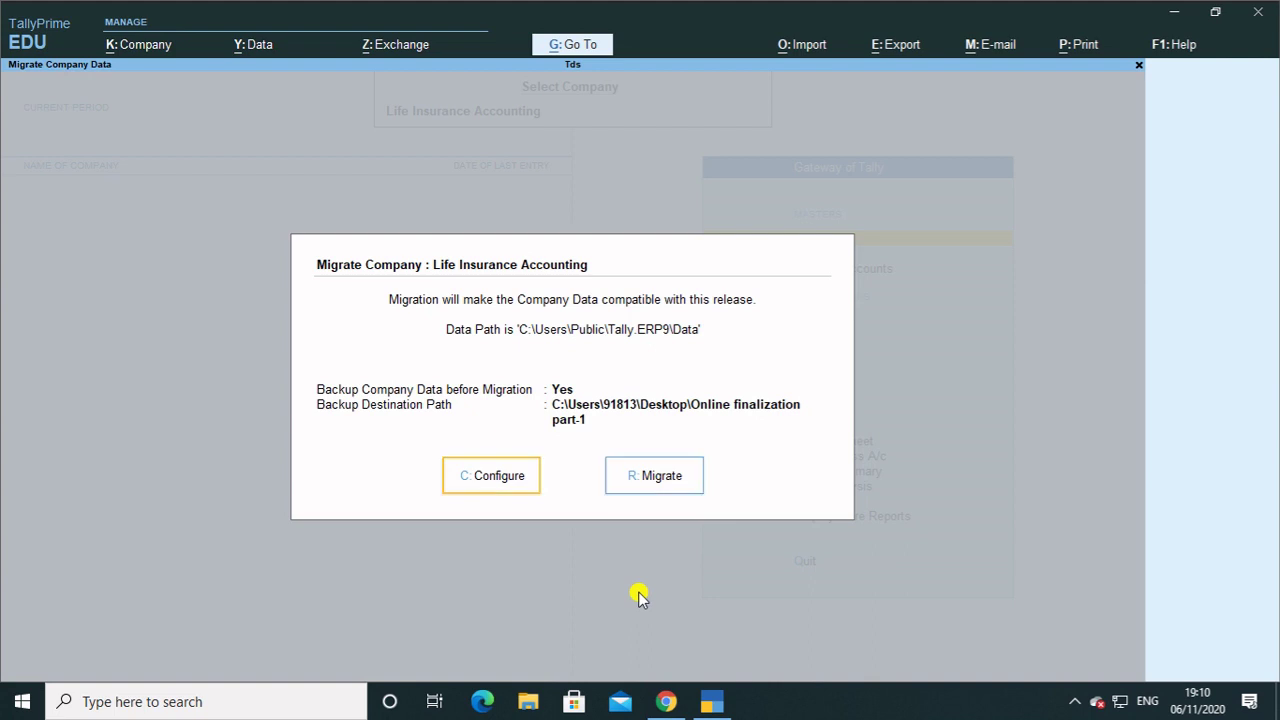
pyautogui.press('Right')
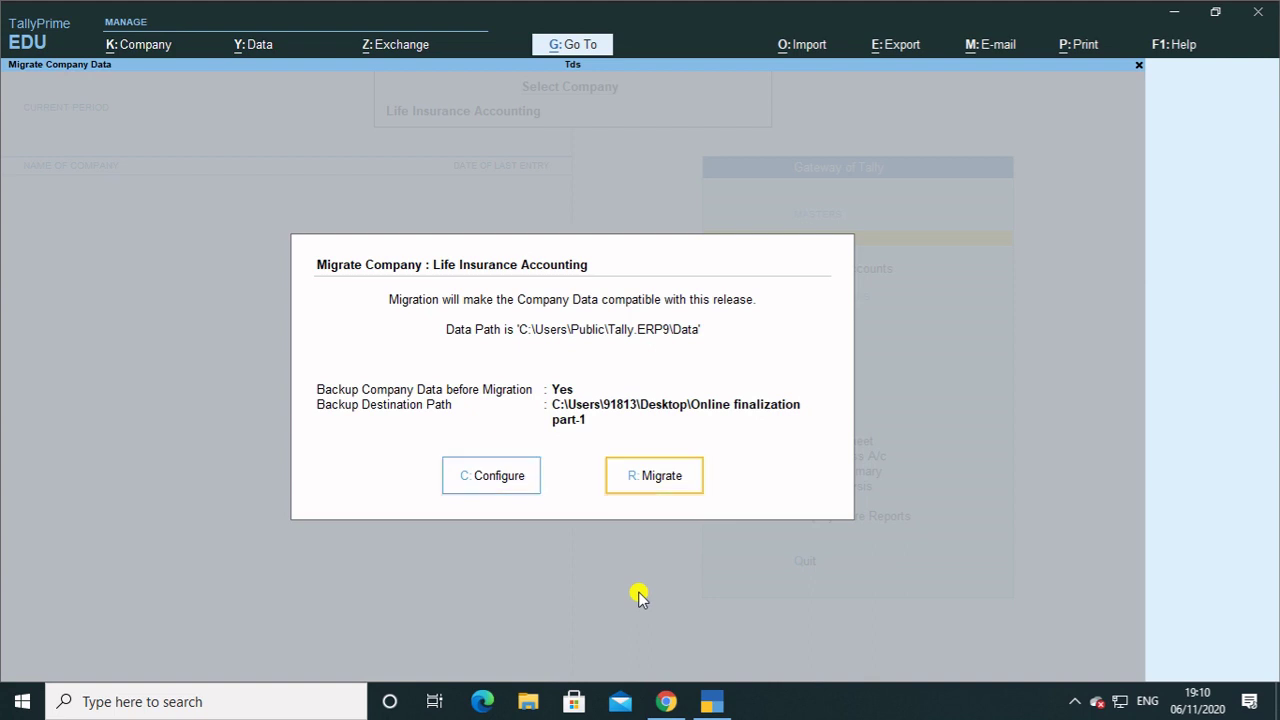
pyautogui.press('Return')
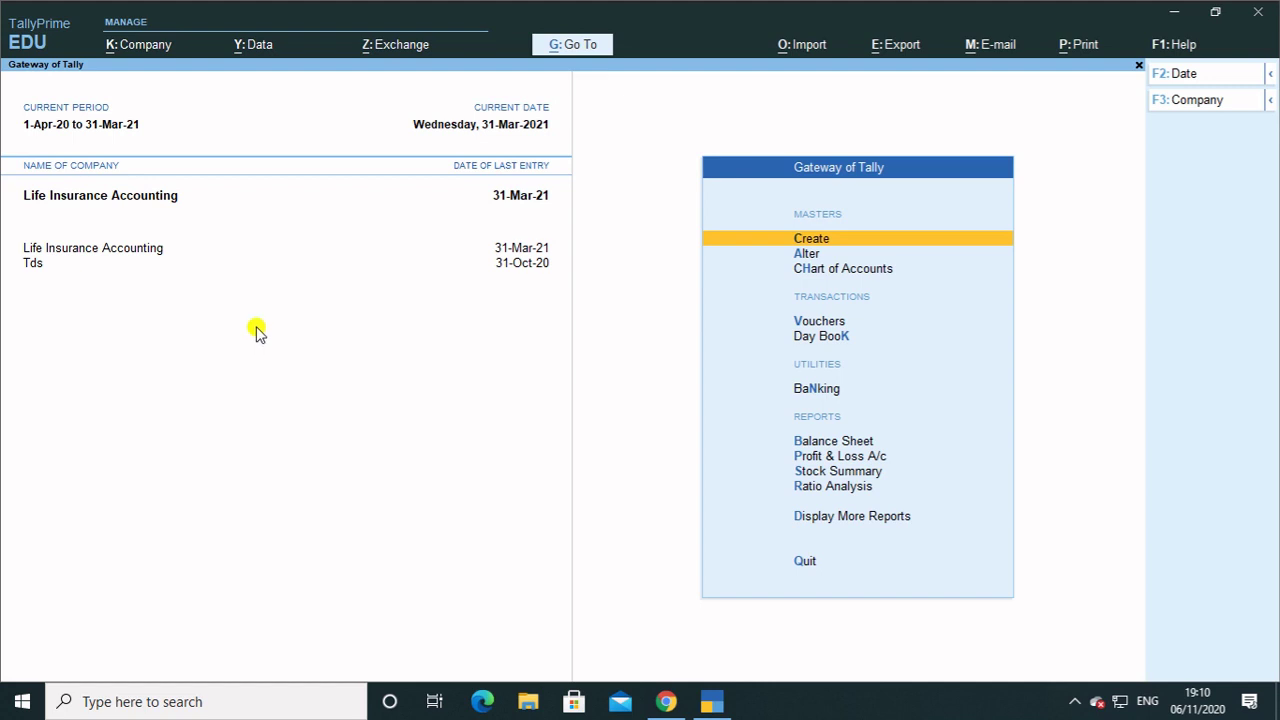
# Open accounting voucher creation for a new payment in Life Insurance Accounting
pyautogui.press('Down')
pyautogui.press('Down')
pyautogui.press('Down')
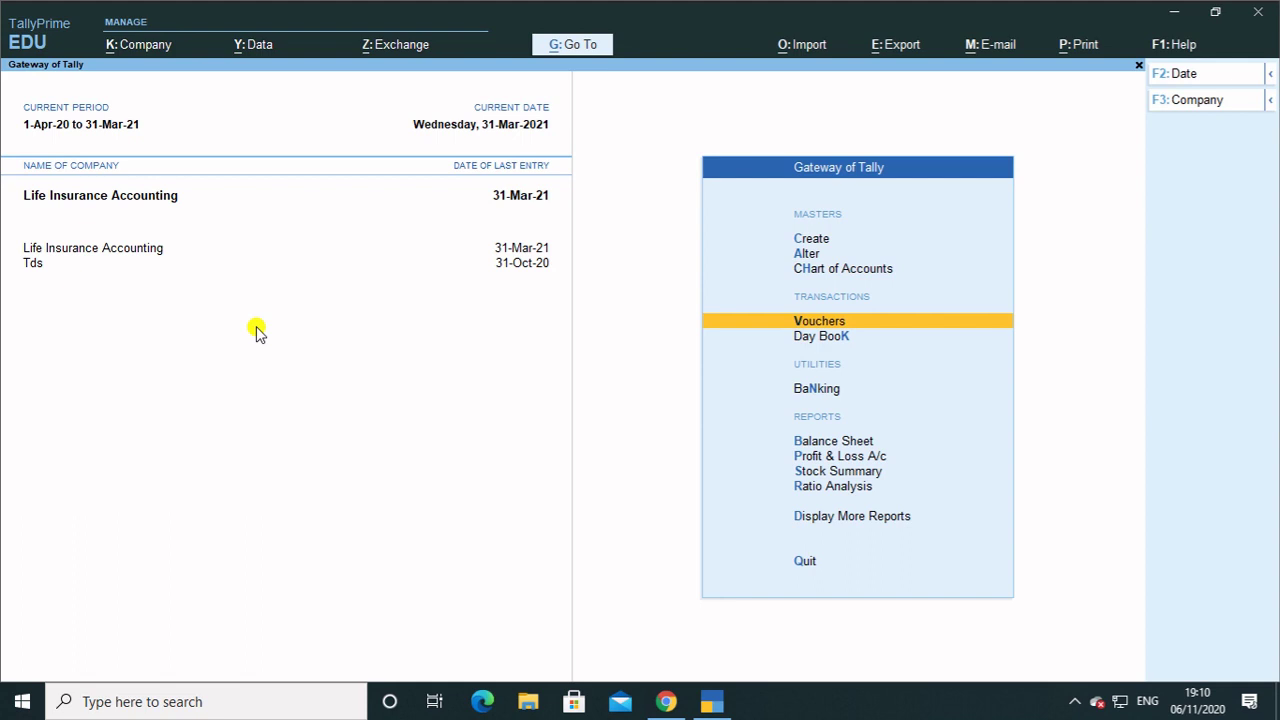
pyautogui.press('Return')
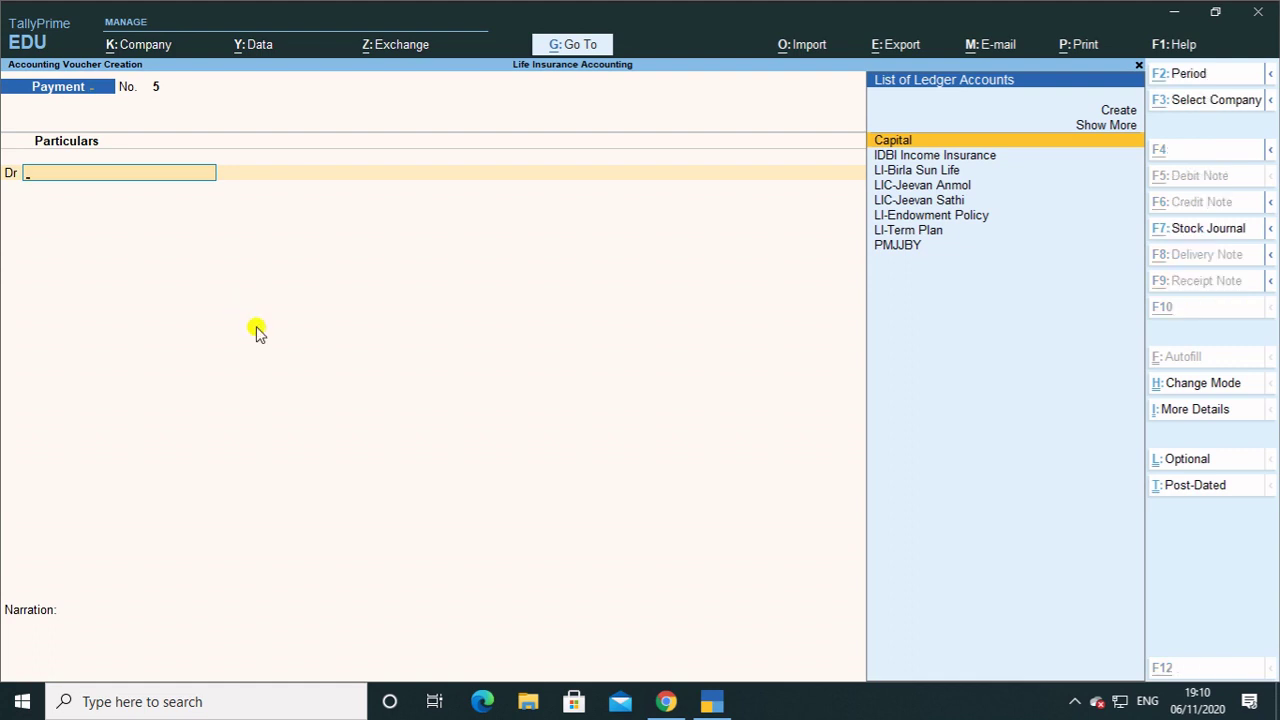
# Start a new ledger from the payment's debit line and name it Rent
pyautogui.hotkey('alt', 'c')
pyautogui.write('Retn')
pyautogui.press('BackSpace')
pyautogui.press('BackSpace')
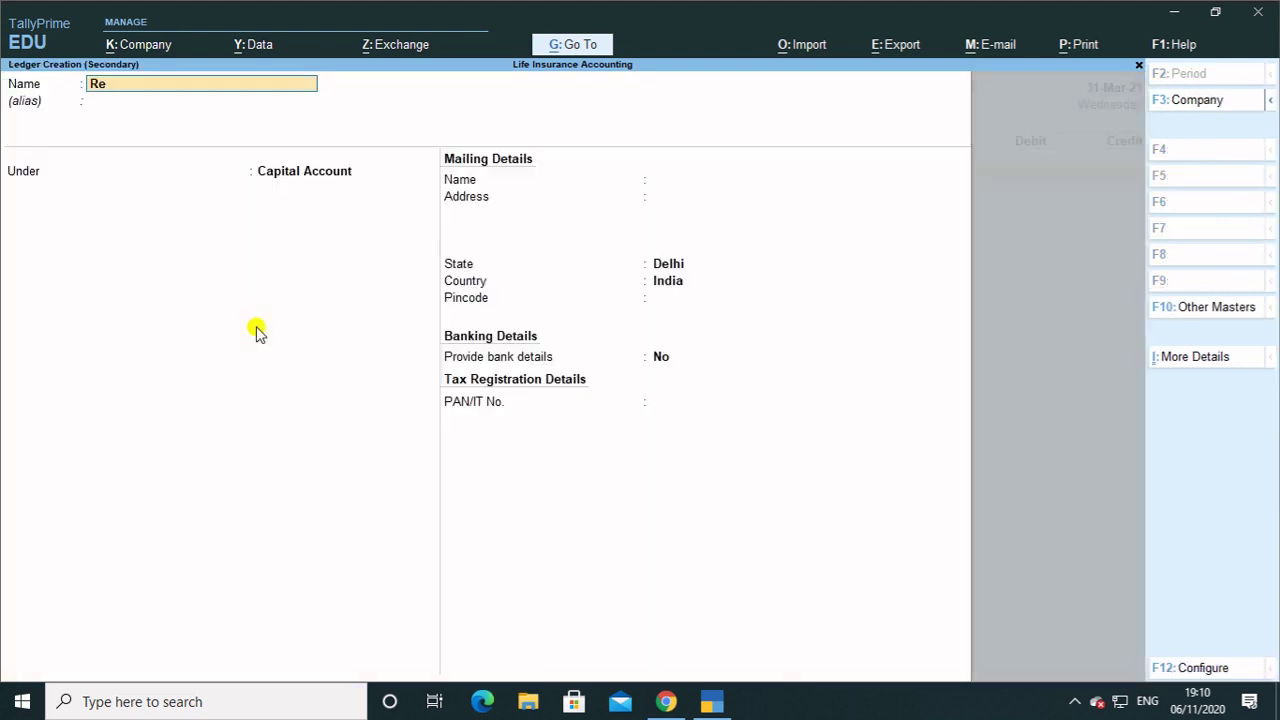
pyautogui.write('nt')
pyautogui.press('Return')
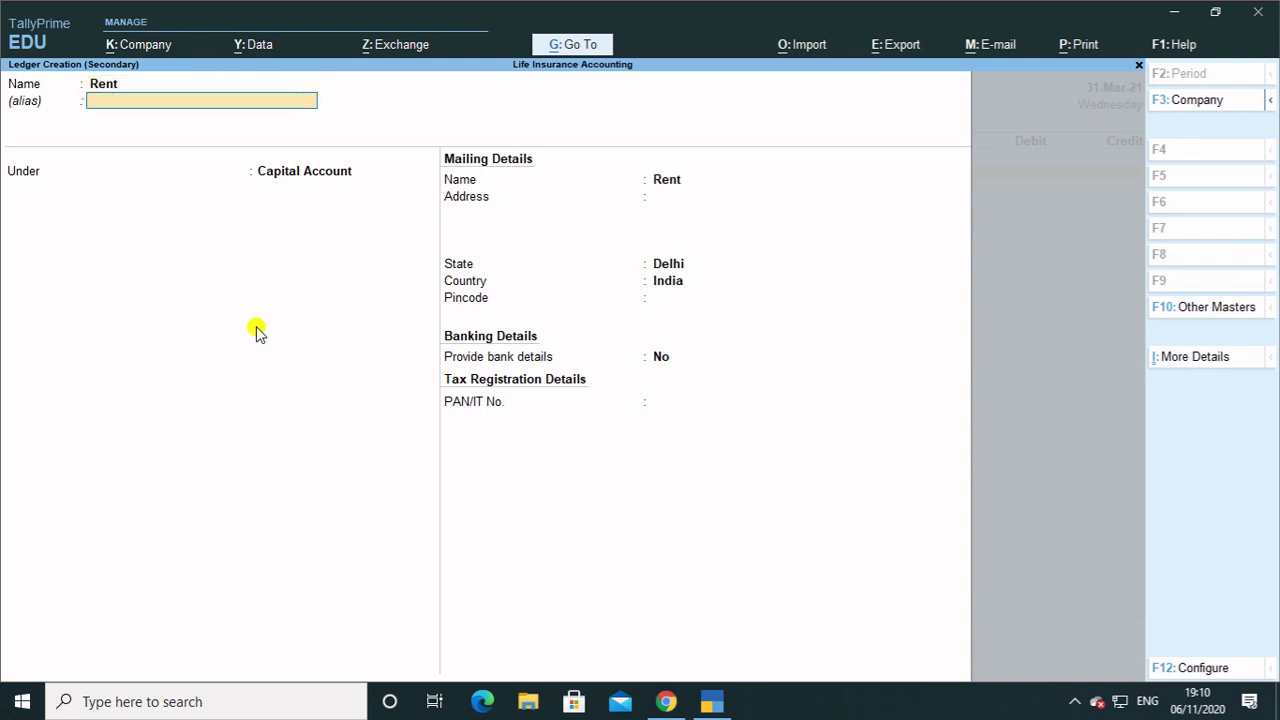
# Place the Rent ledger under Indirect Expenses, leave its ledger type as Not Applicable, and save it
pyautogui.press('Return')
pyautogui.press('BackSpace')
pyautogui.write('In')
pyautogui.press('Down')
pyautogui.press('Down')
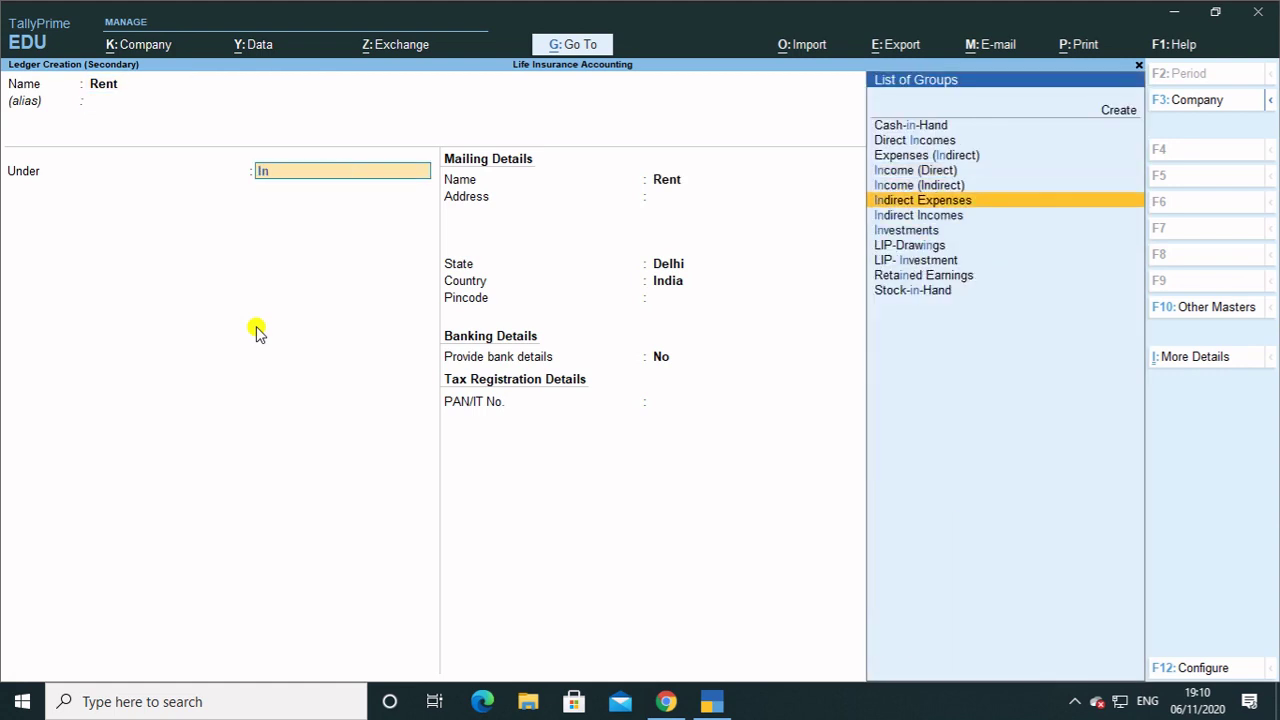
pyautogui.press('Return')
pyautogui.press('Return')
pyautogui.press('Return')
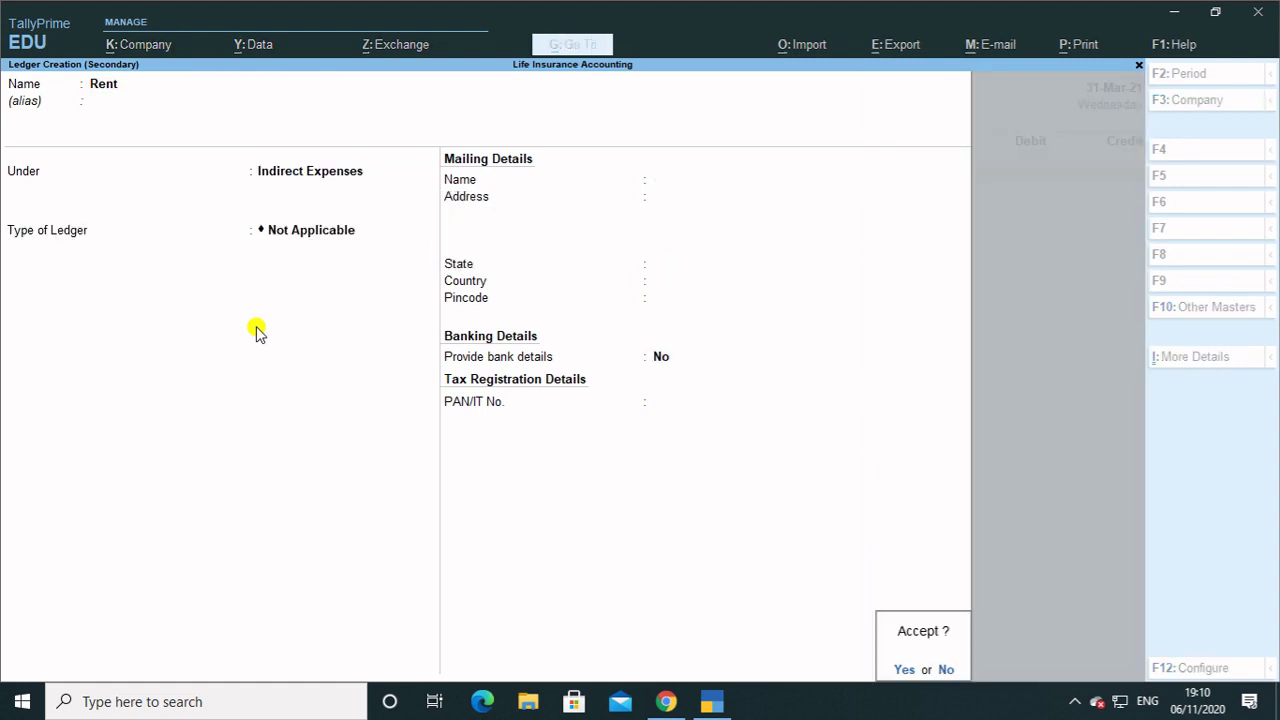
pyautogui.press('Return')
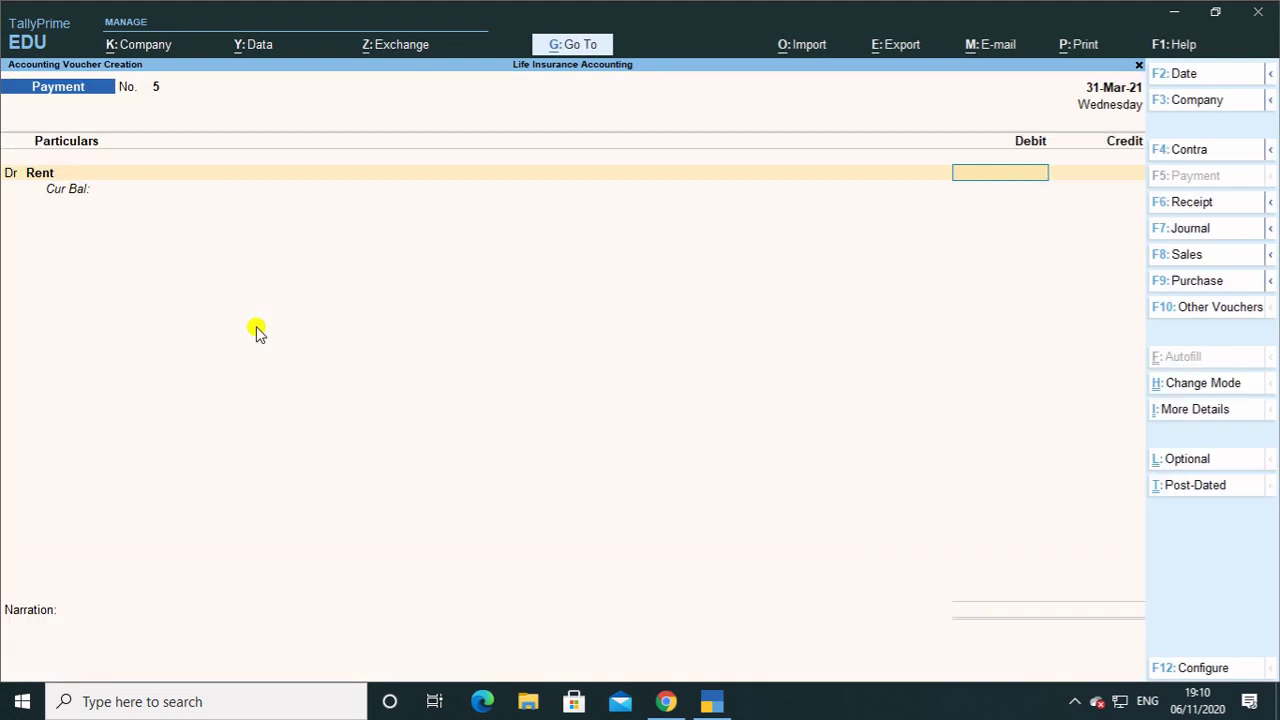
# Debit Rent with 15,000 and credit the Bank ledger with the same amount
pyautogui.write('15,000')
pyautogui.press('Return')
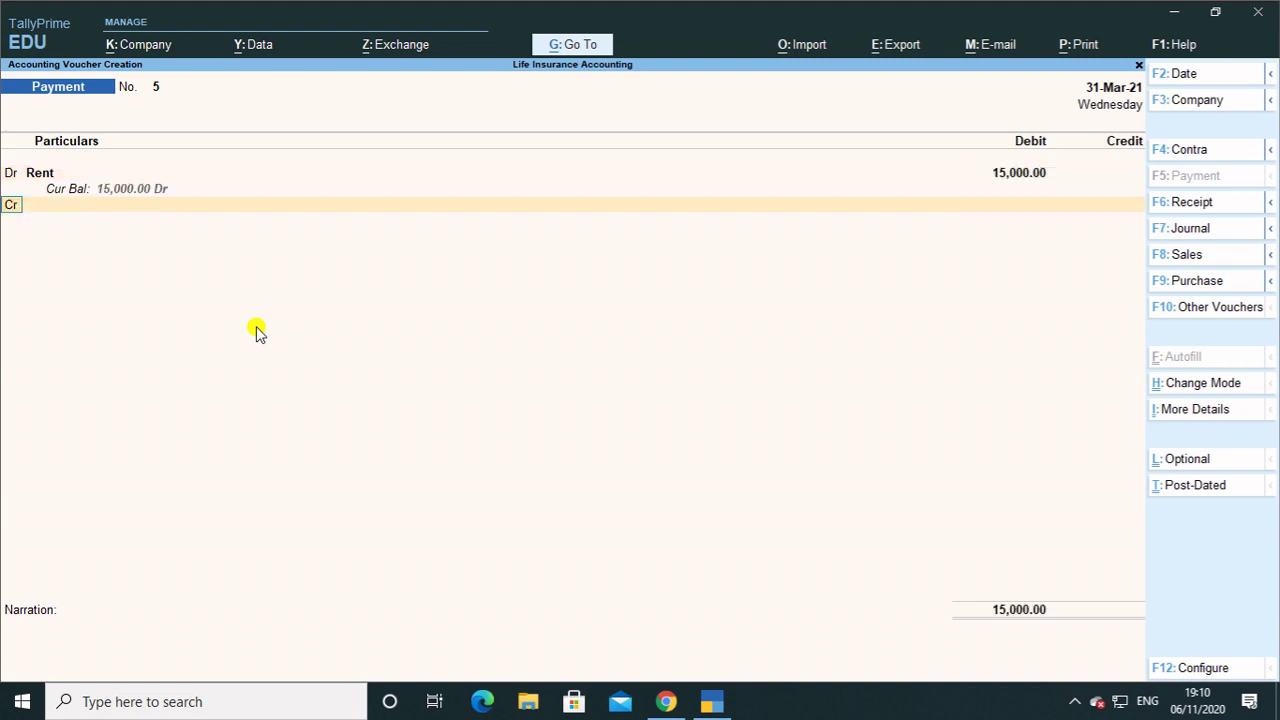
pyautogui.press('Return')
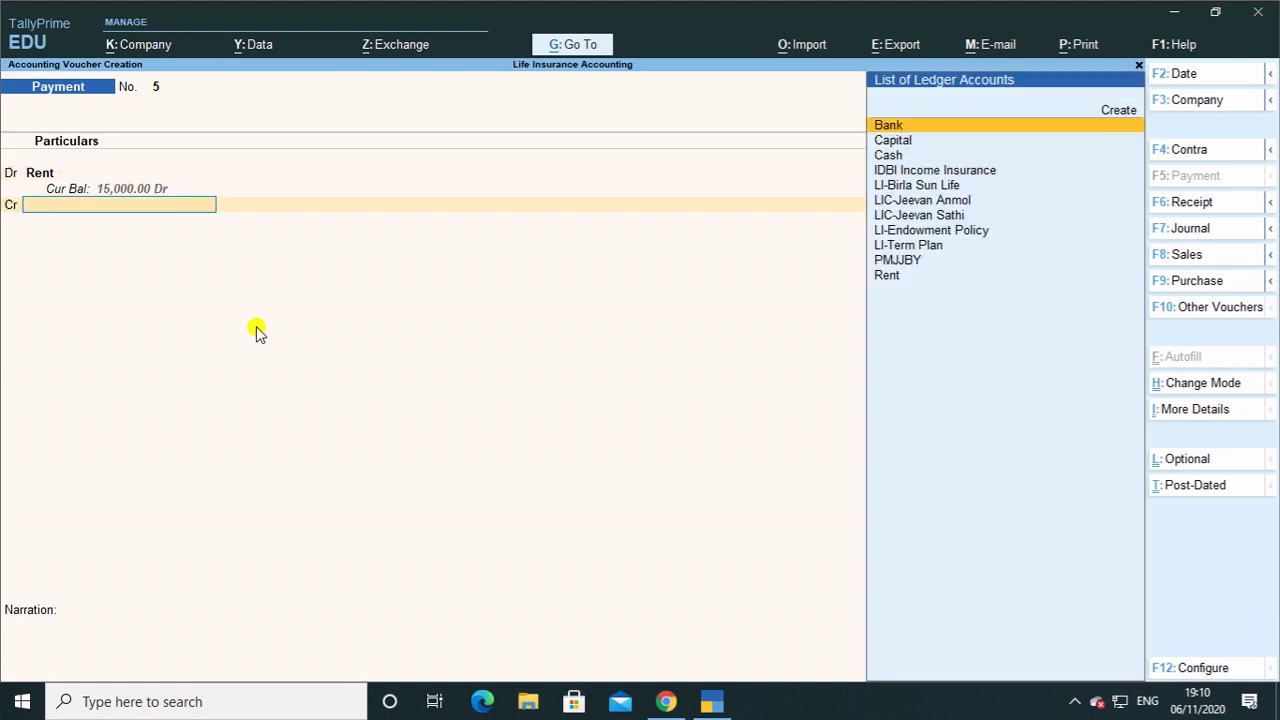
pyautogui.press('Return')
pyautogui.press('Return')
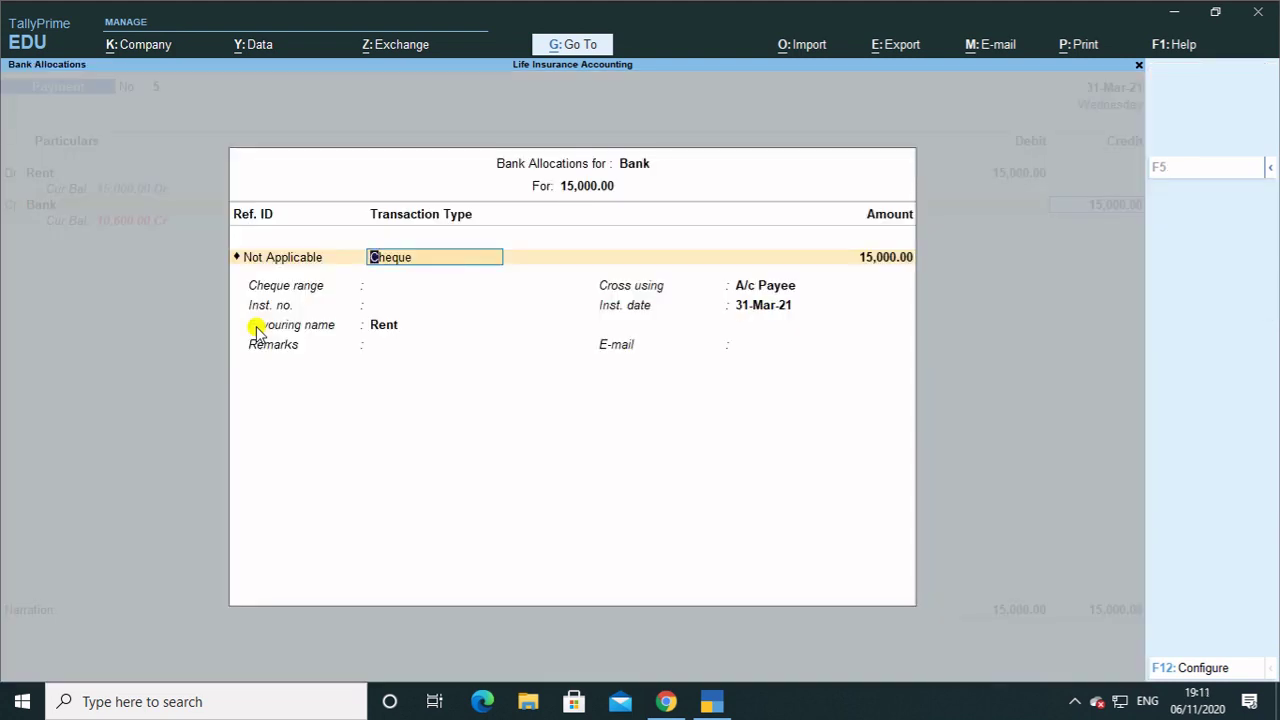
# Set the transaction type of the bank allocation to ATM from the expanded list of types
pyautogui.press('Return')
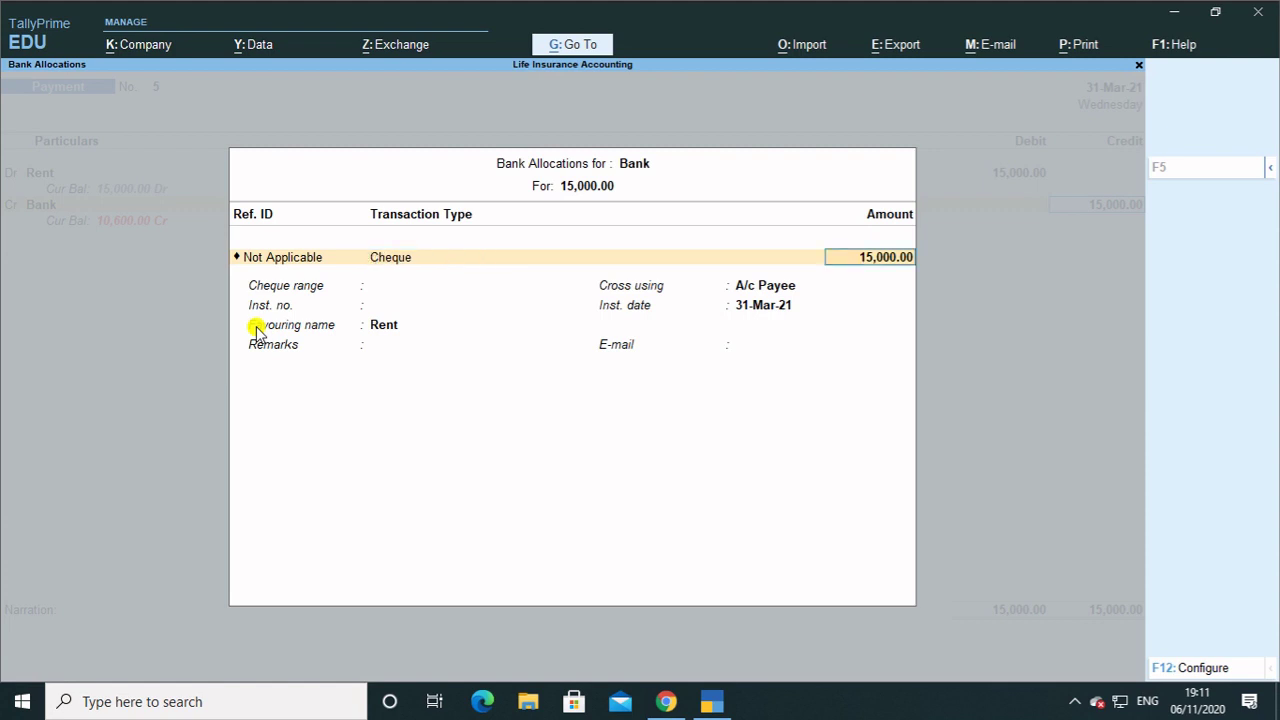
pyautogui.press('BackSpace')
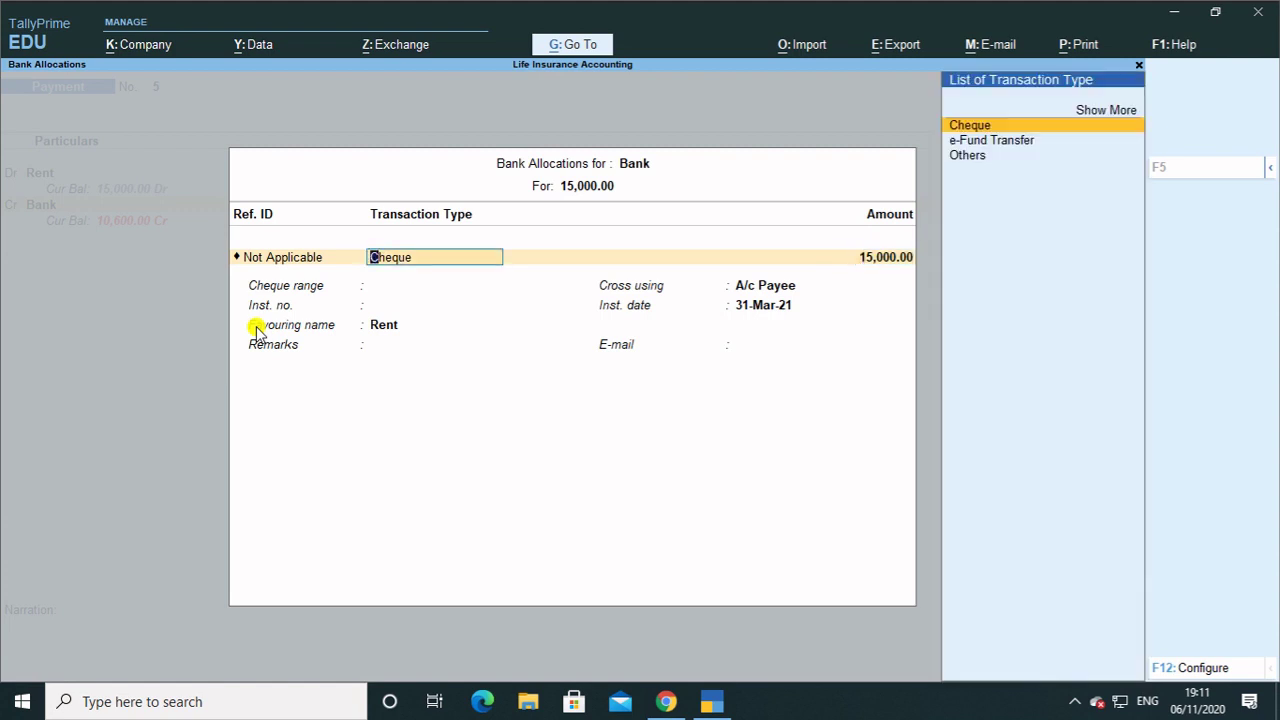
pyautogui.click(1109, 114)
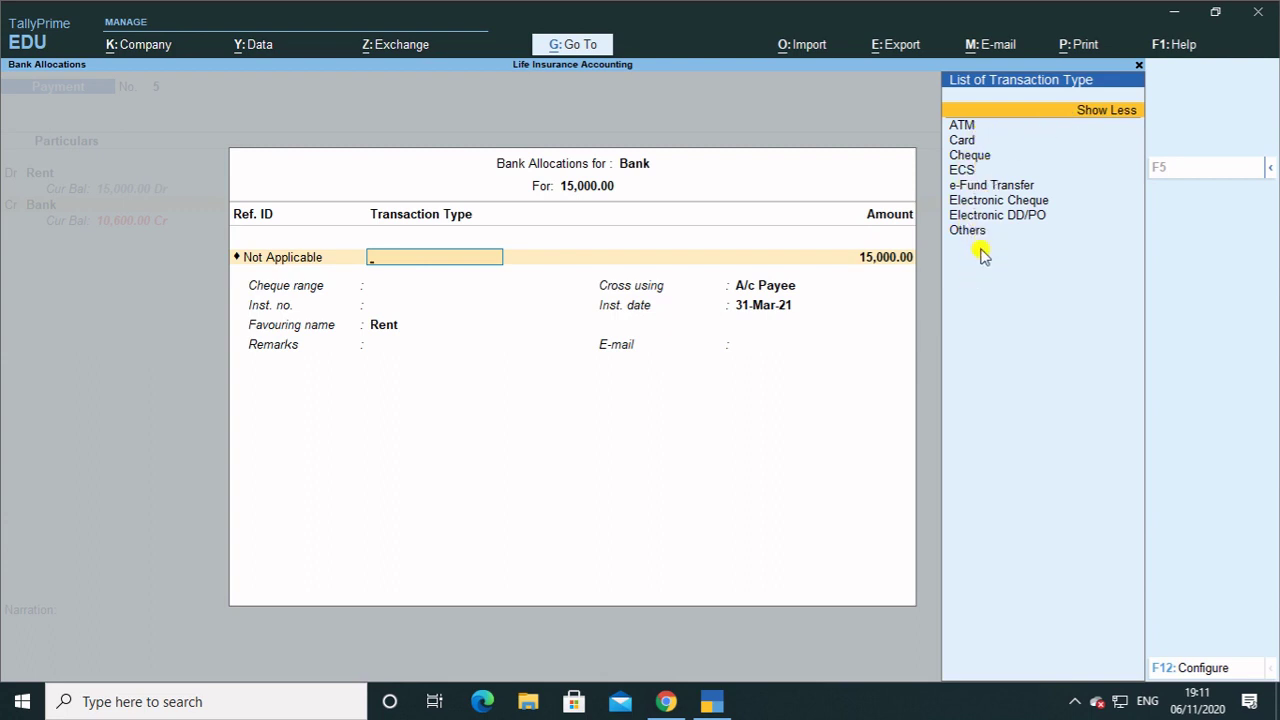
pyautogui.press('Down')
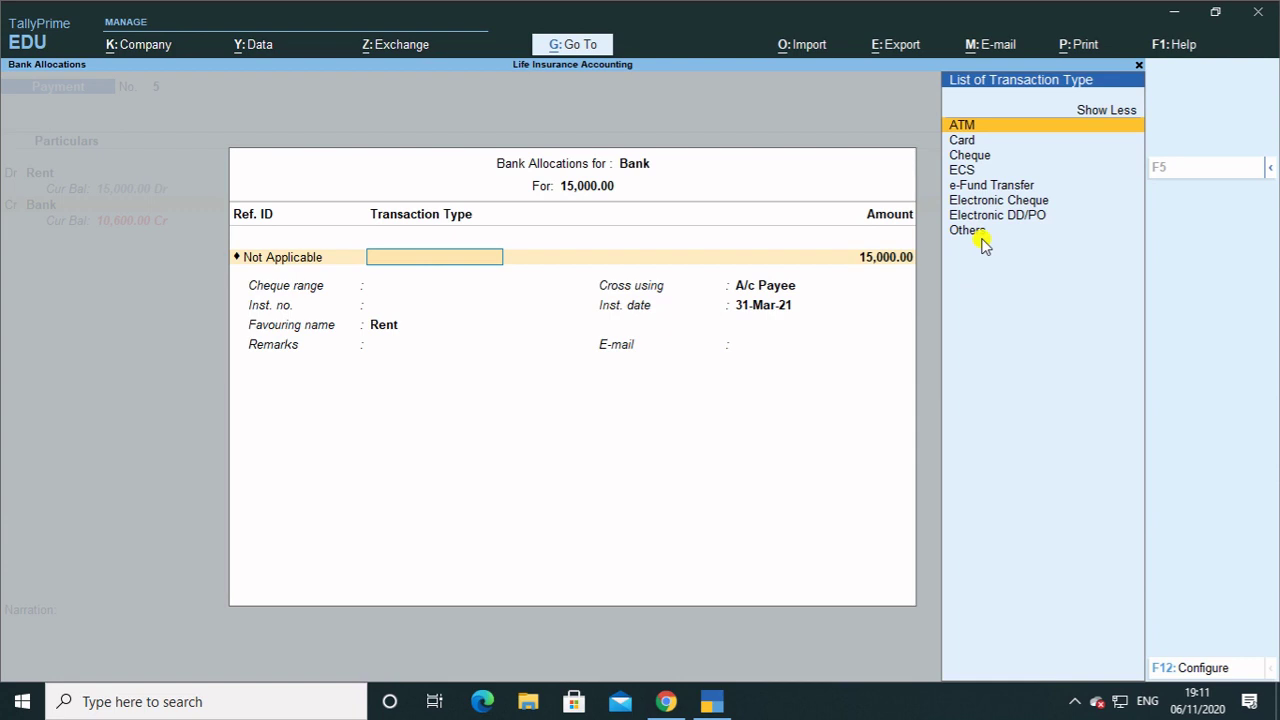
pyautogui.press('Down')
pyautogui.press('Down')
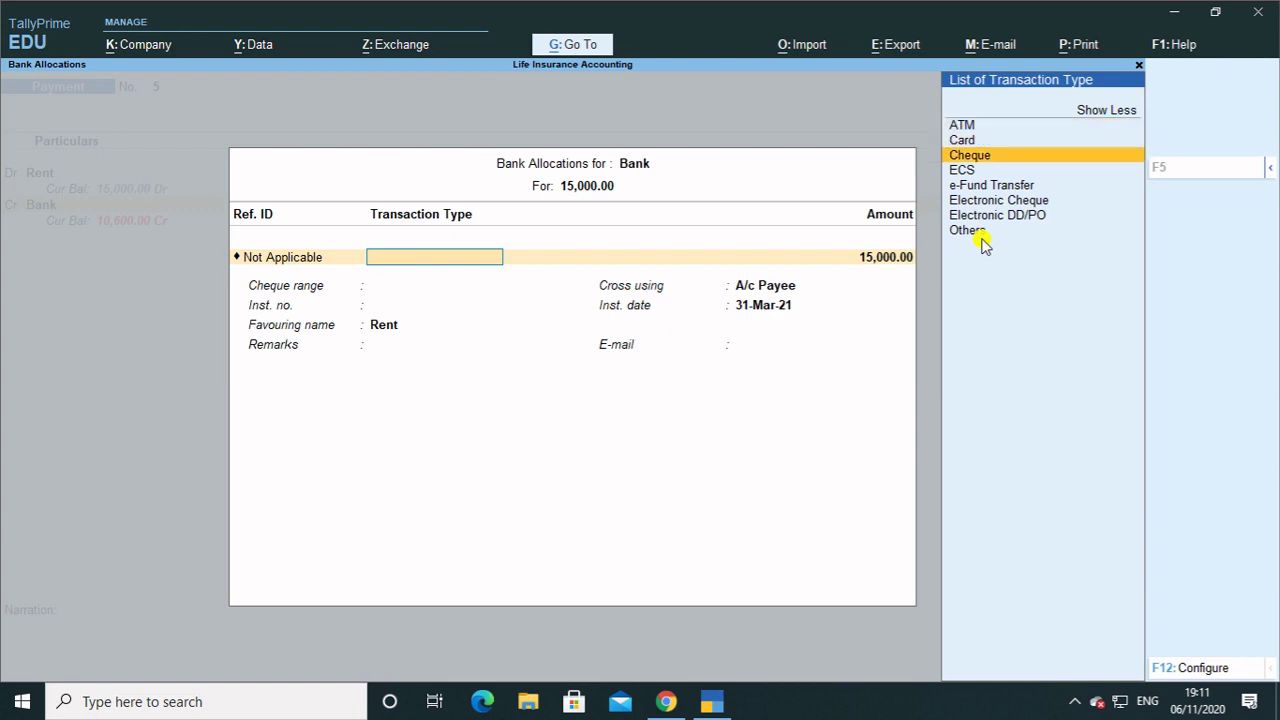
pyautogui.press('Up')
pyautogui.press('Up')
pyautogui.press('Return')
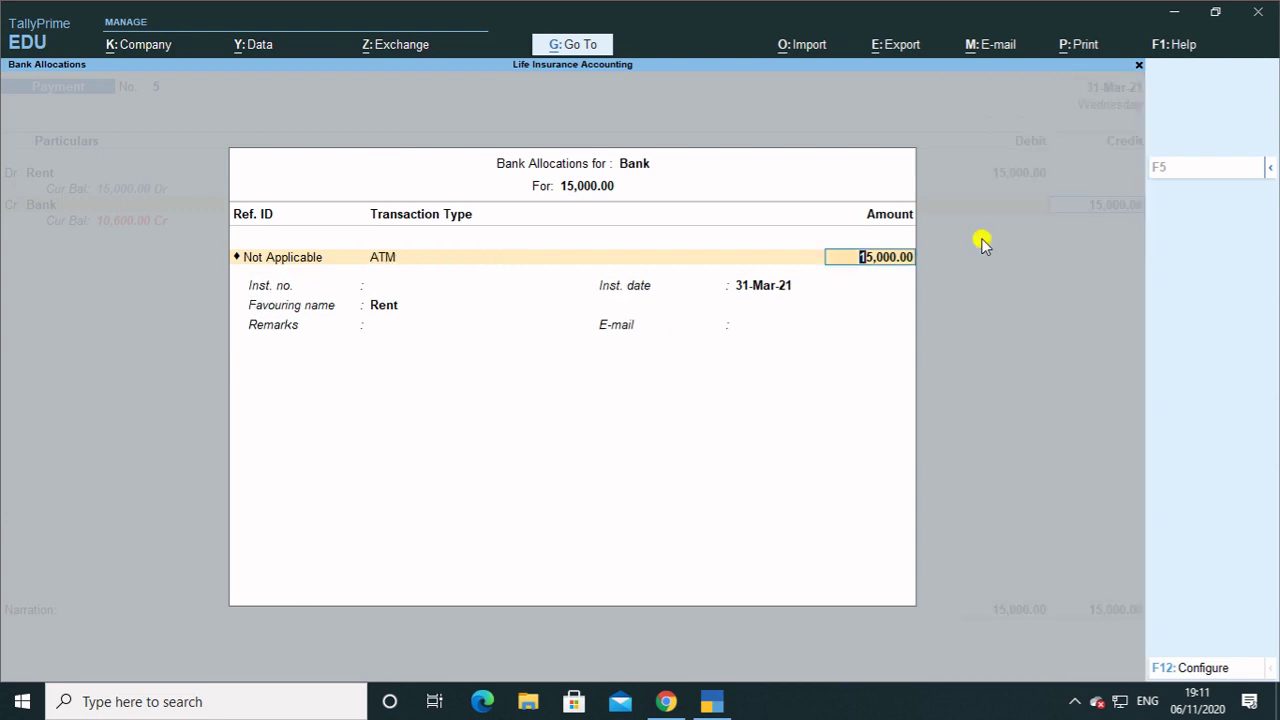
# Keep the allocated amount and date, enter the payee's name as the remark, and complete the bank allocation
pyautogui.press('Return')
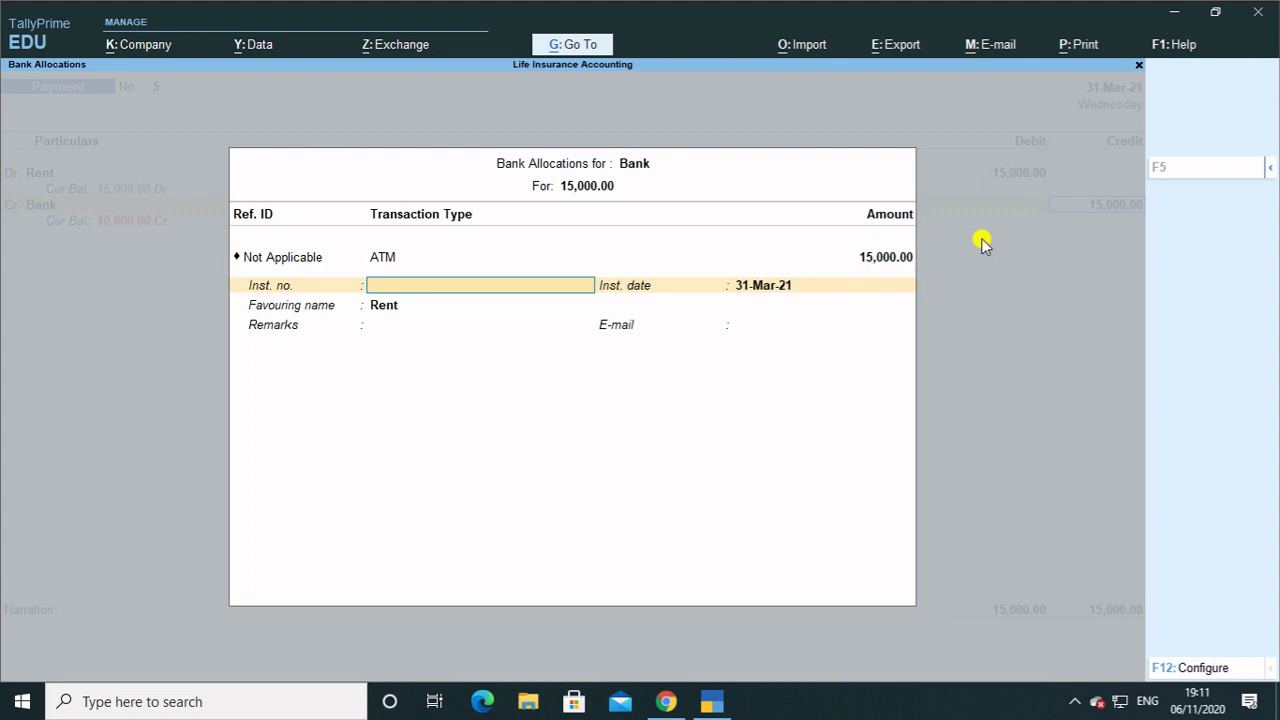
pyautogui.press('Return')
pyautogui.press('Return')
pyautogui.press('Return')
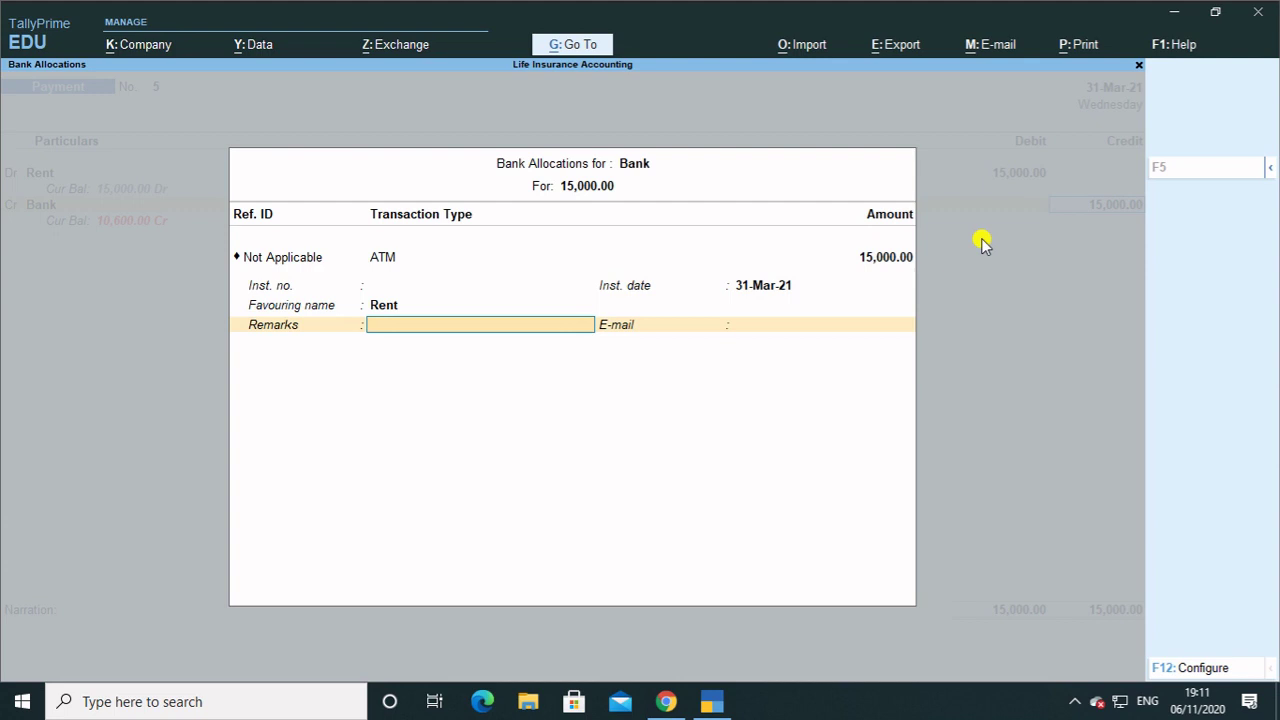
pyautogui.write('raghu ram')
pyautogui.press('Return')
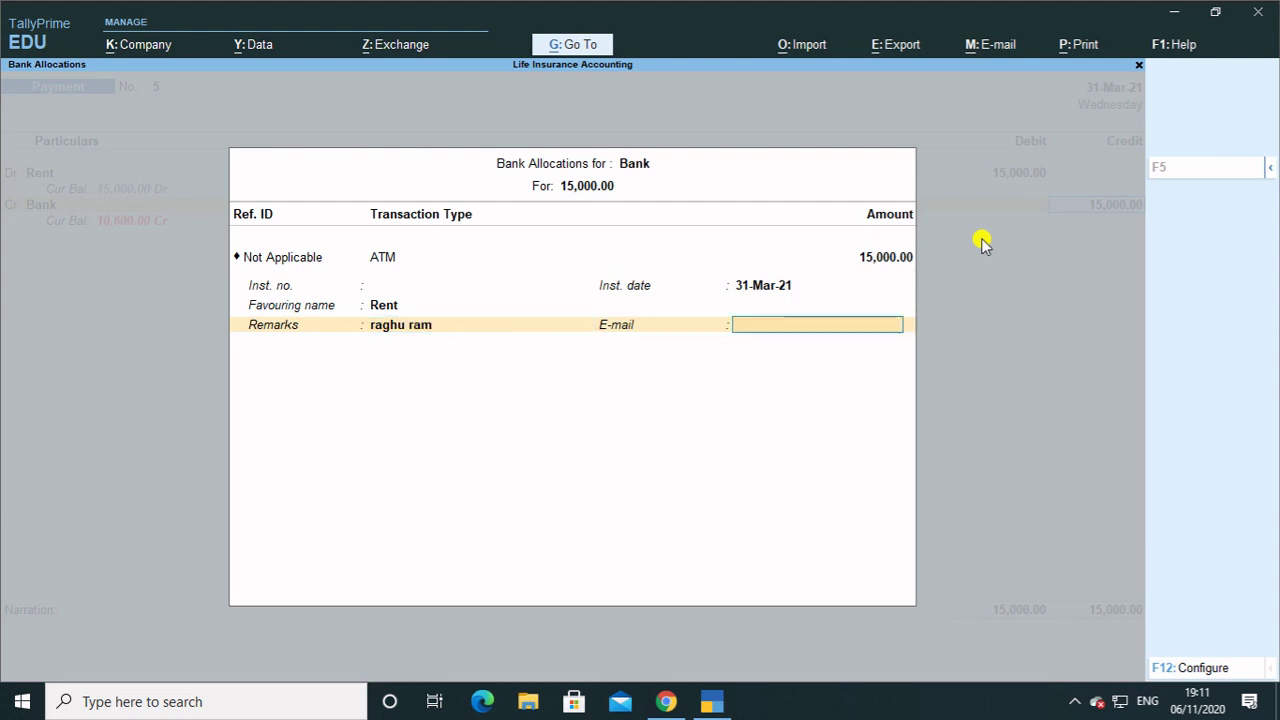
pyautogui.press('Return')
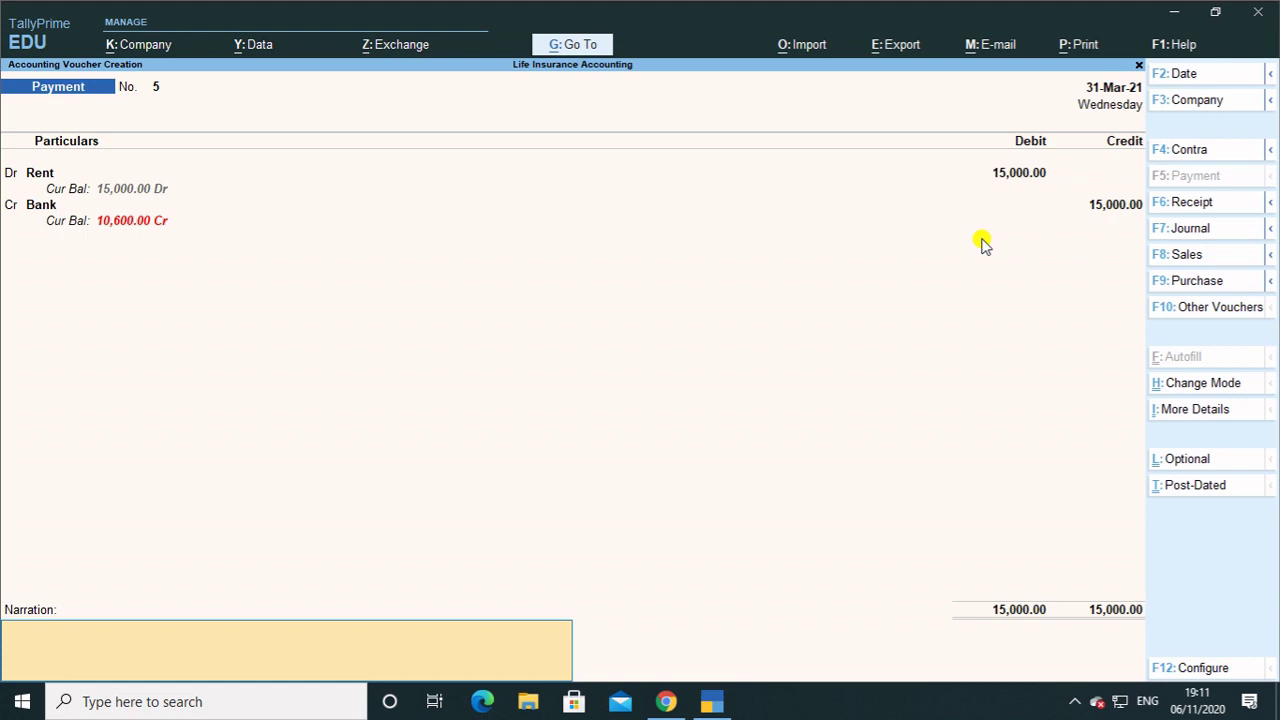
# Add the narration "paid rent to party" and save the payment voucher
pyautogui.write('p')
pyautogui.write('aid')
pyautogui.write('etn')
pyautogui.press('BackSpace')
pyautogui.press('BackSpace')
pyautogui.write('nt to party')
pyautogui.press('Return')
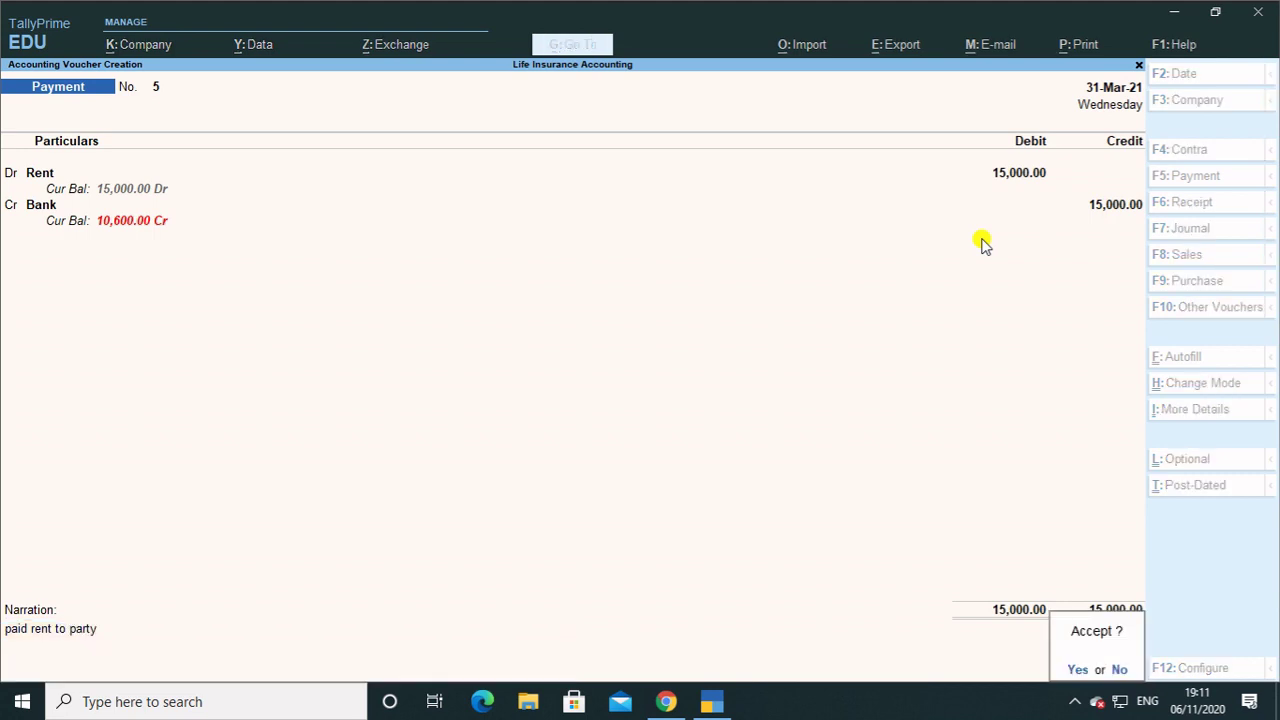
pyautogui.press('Return')
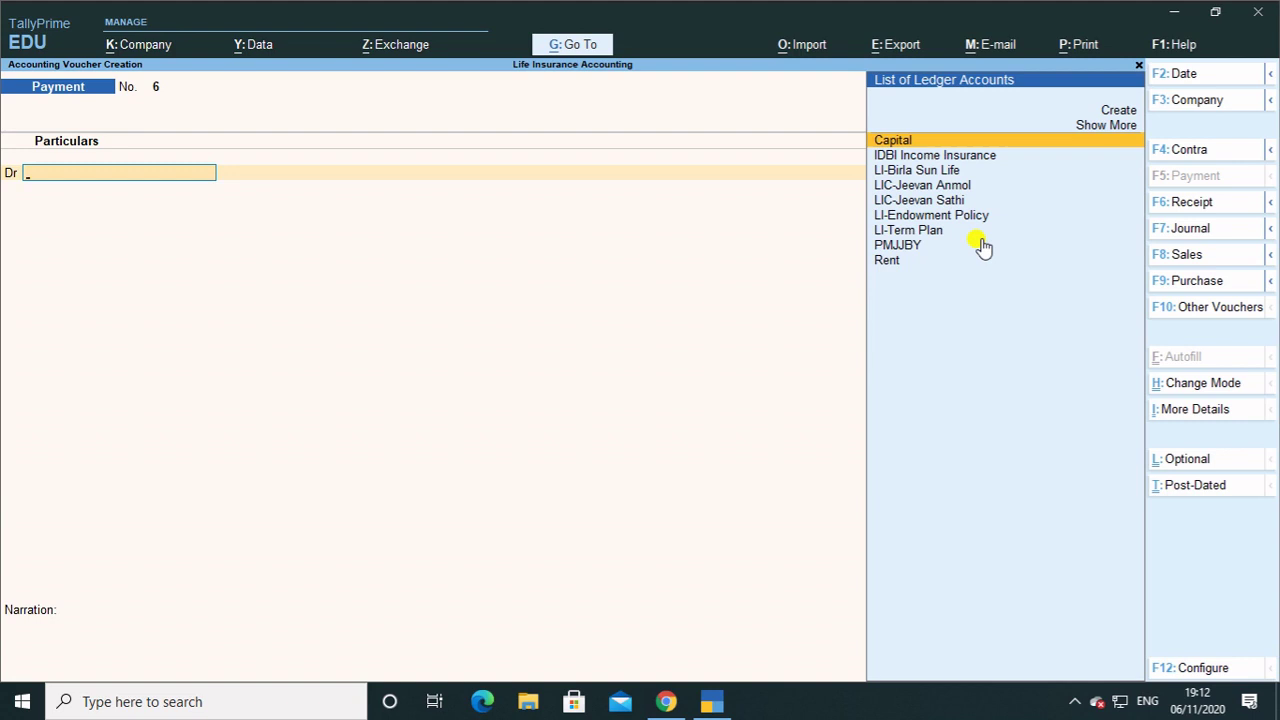
# In a new receipt voucher, create the ledger Interest under Indirect Incomes with ledger type Not Applicable
pyautogui.press('F6')
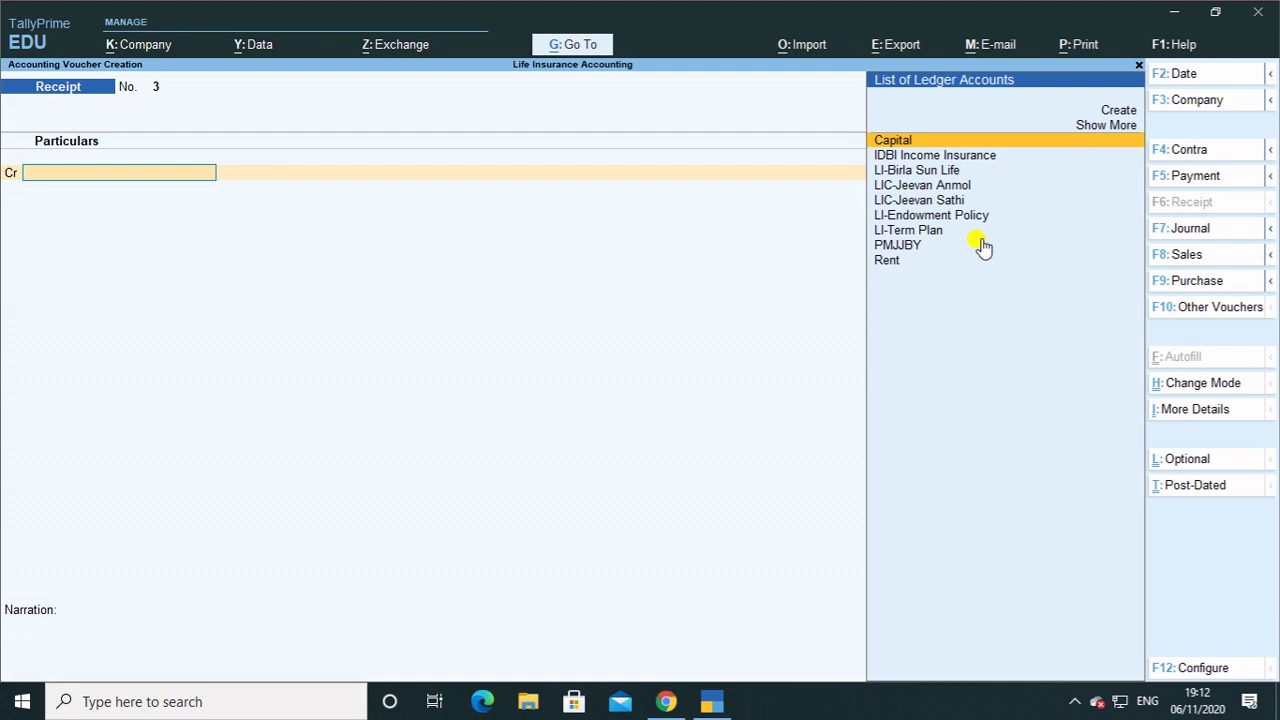
pyautogui.hotkey('alt', 'c')
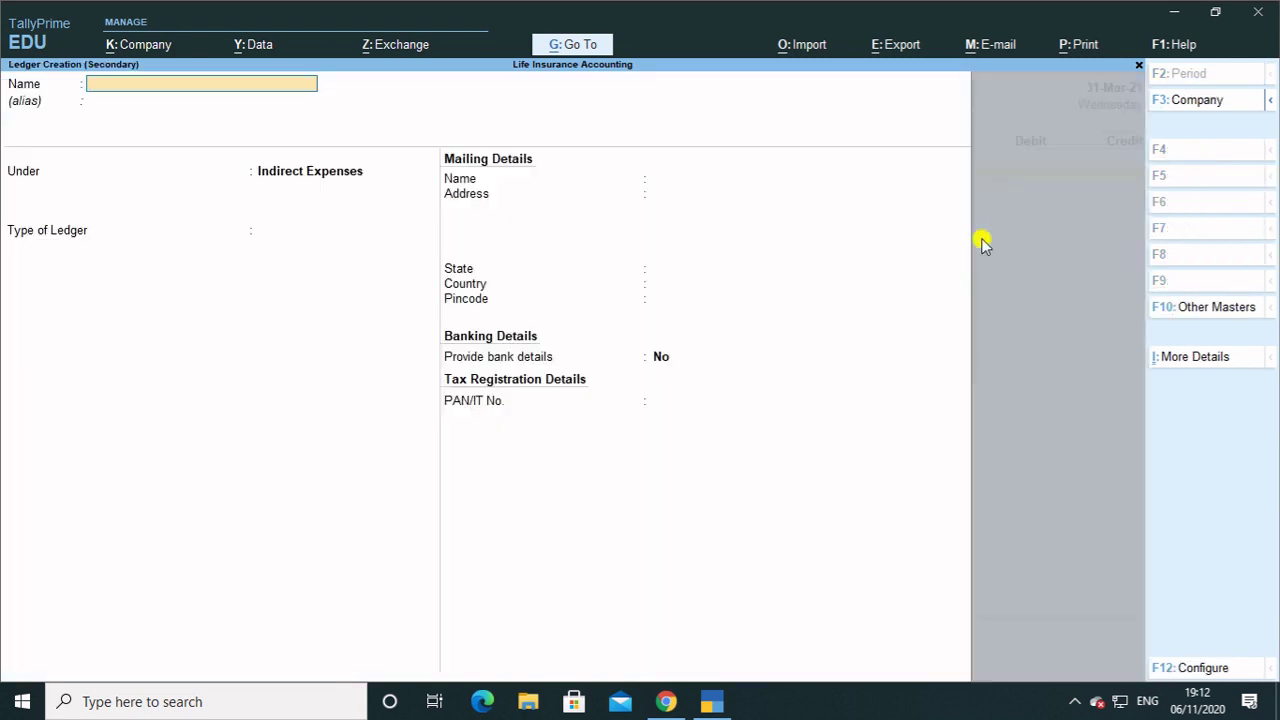
pyautogui.write('Interest')
pyautogui.press('Return')
pyautogui.press('Return')
pyautogui.write('In')
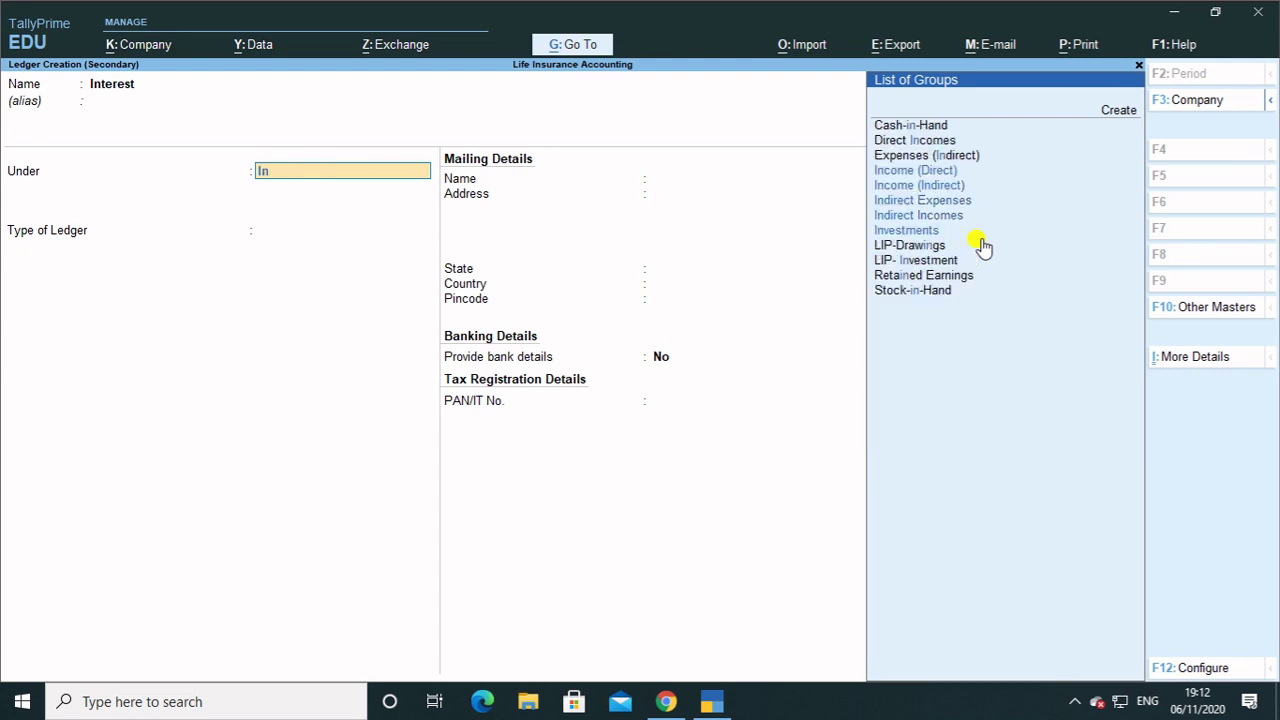
pyautogui.press('Down')
pyautogui.press('Down')
pyautogui.press('Return')
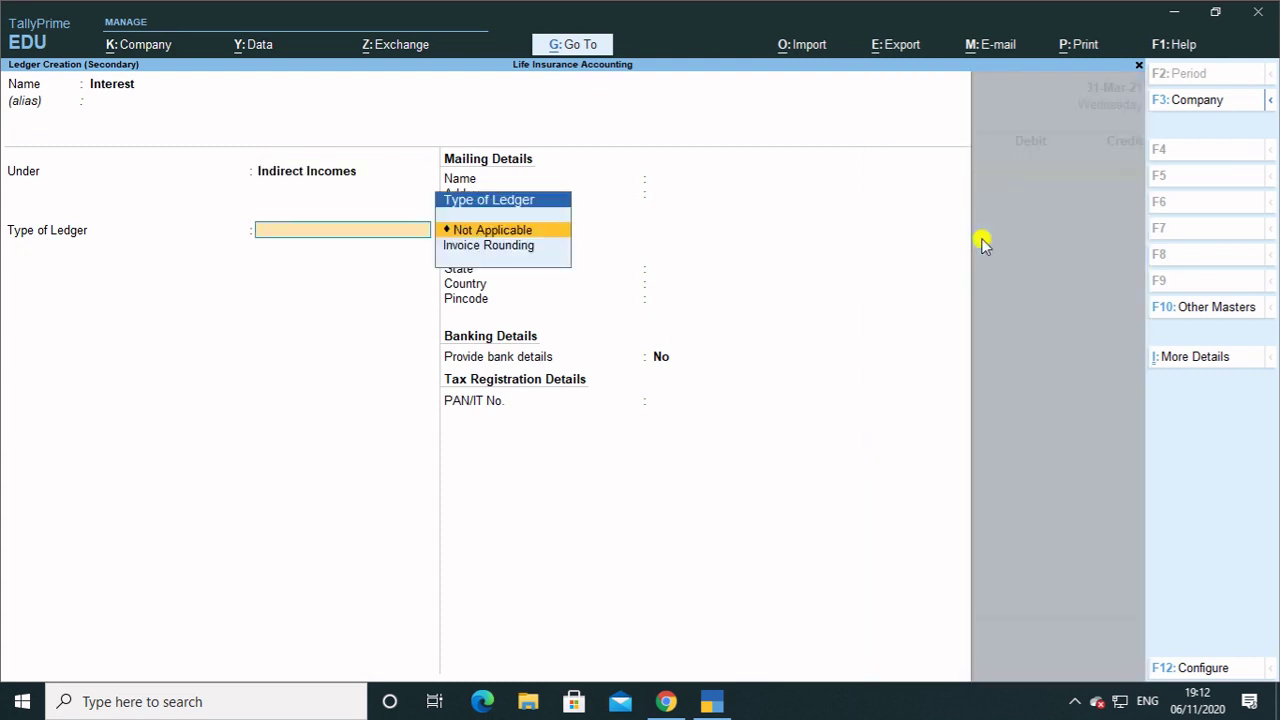
pyautogui.press('Return')
pyautogui.press('Return')
pyautogui.press('Return')
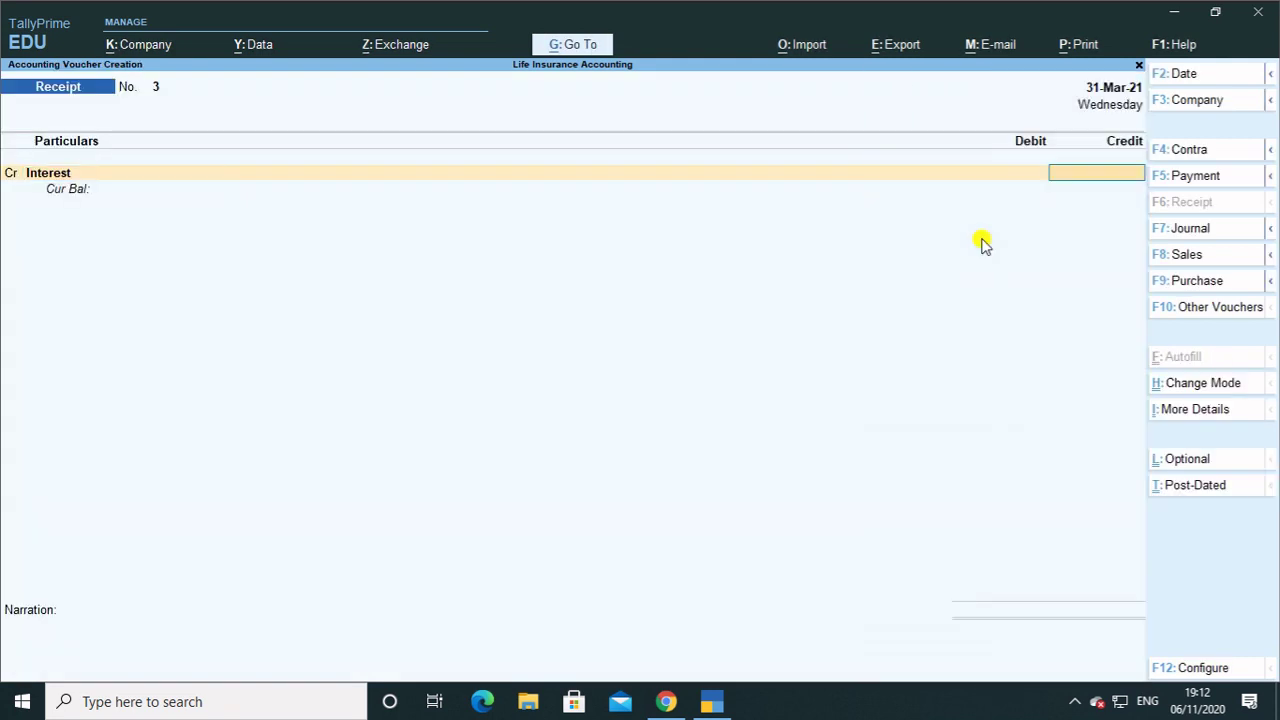
# Credit Interest with 14,500 and debit the Bank ledger with the same amount
pyautogui.write('14500')
pyautogui.press('Return')
pyautogui.press('Return')
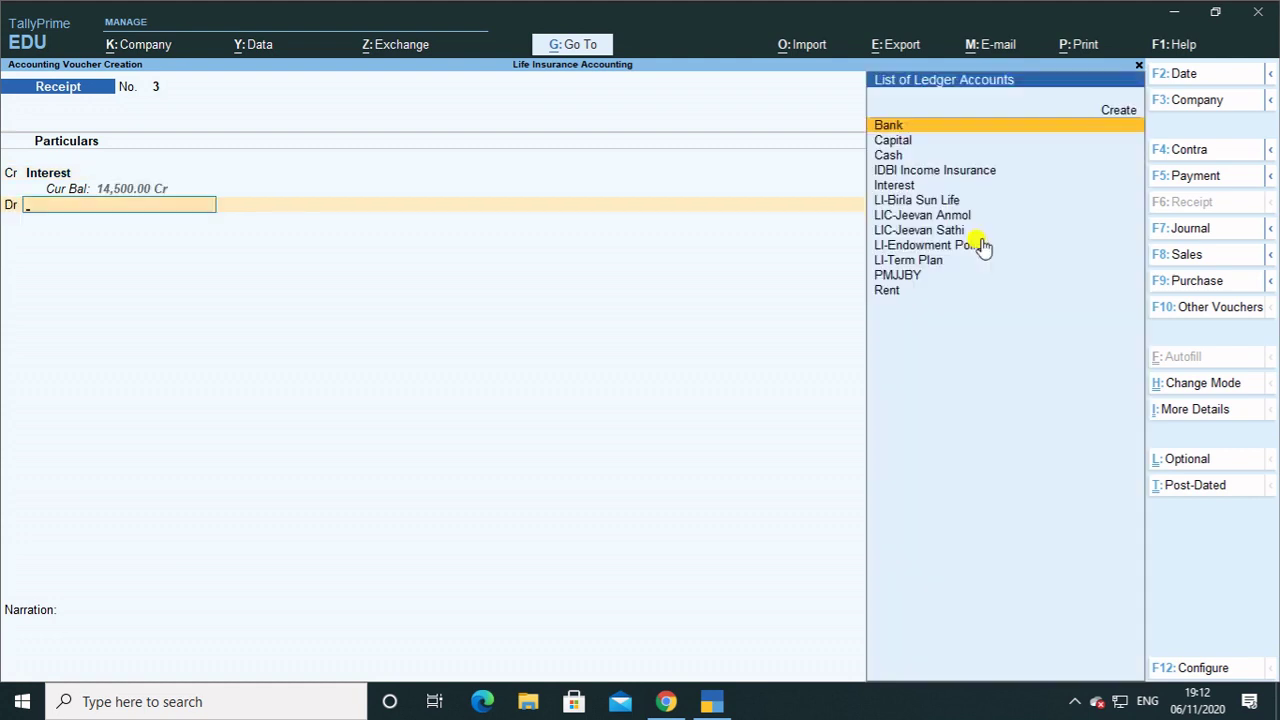
pyautogui.press('Return')
pyautogui.press('Return')
pyautogui.press('Return')
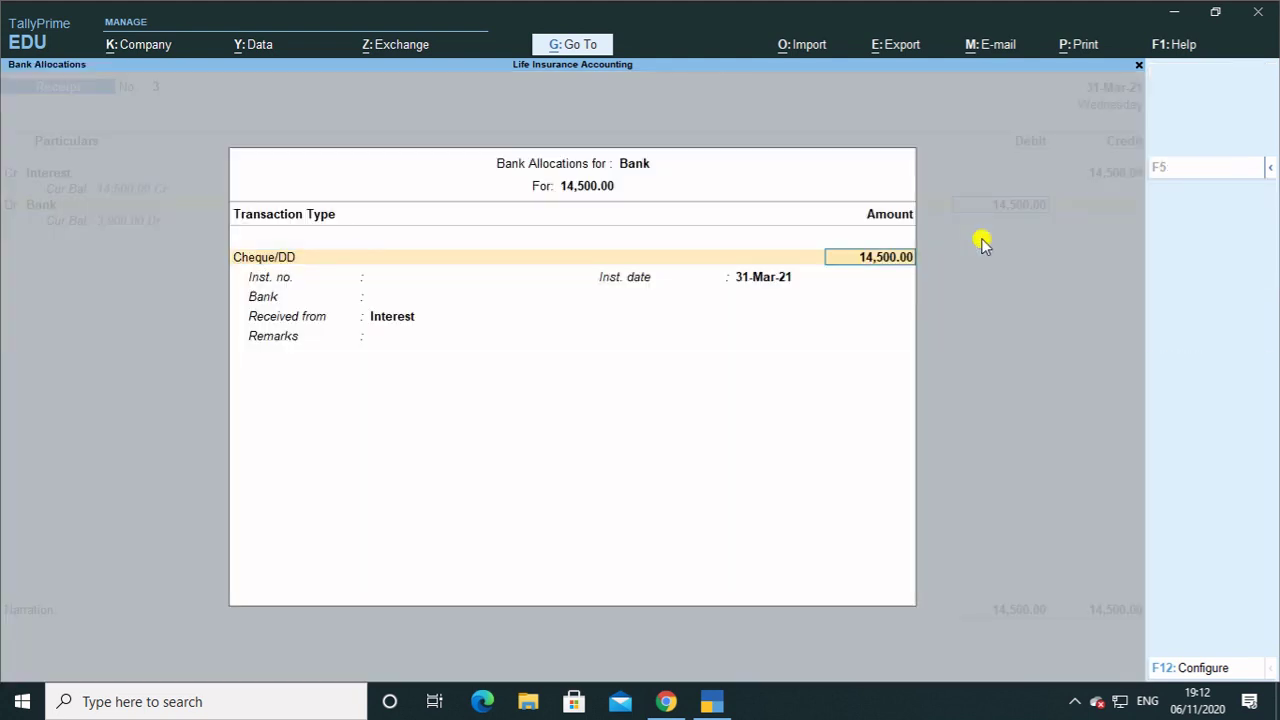
# Try Card as the transaction type of the receipt's bank allocation, using the expanded list of types
pyautogui.press('BackSpace')
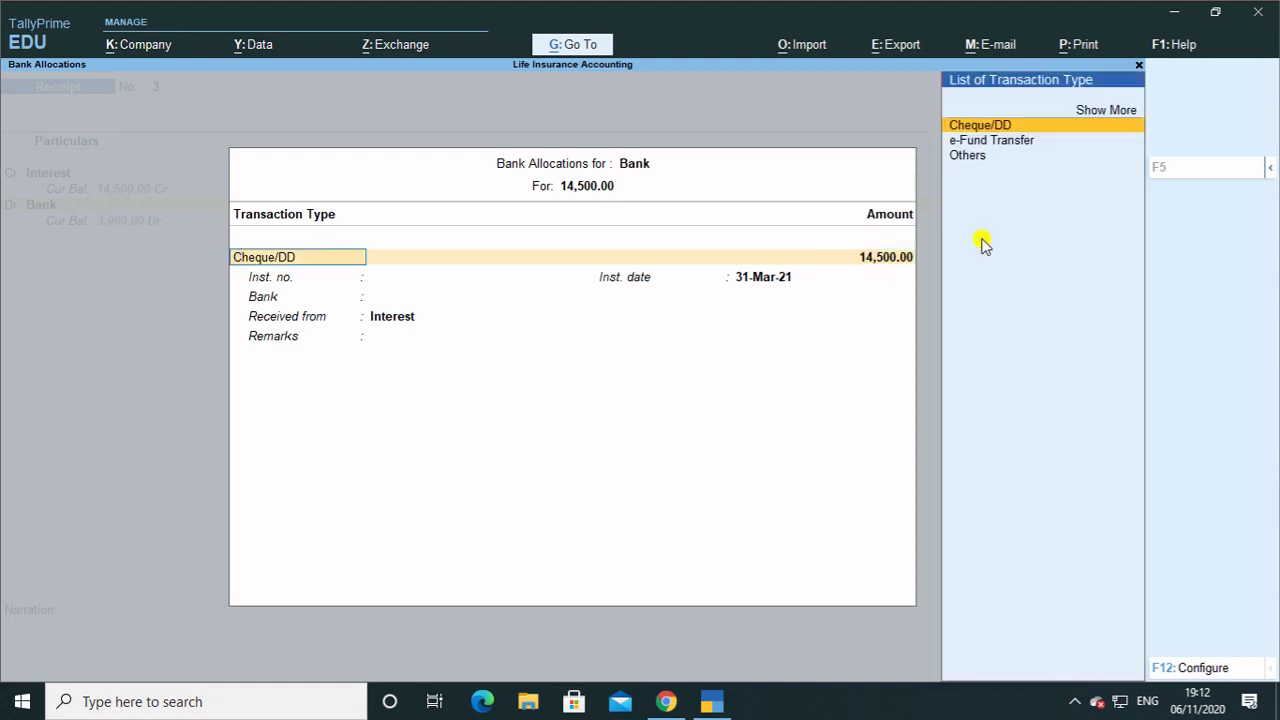
pyautogui.click(1110, 112)
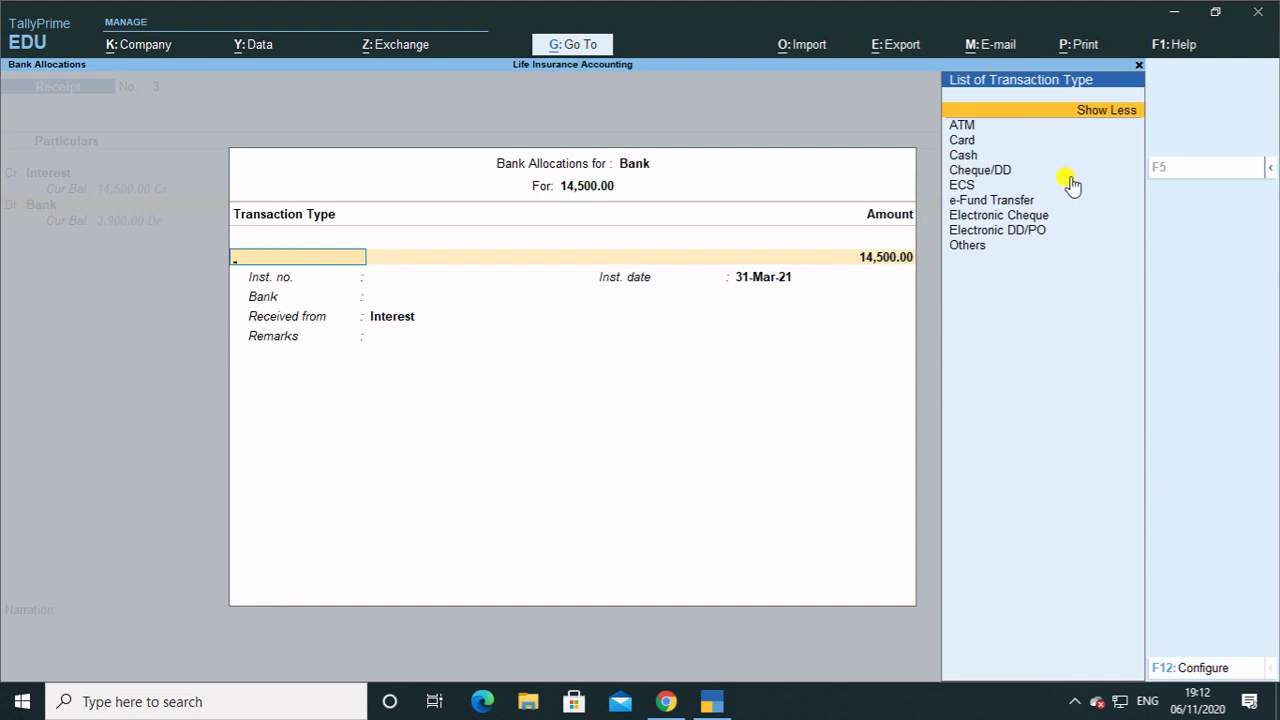
pyautogui.press('Down')
pyautogui.press('Down')
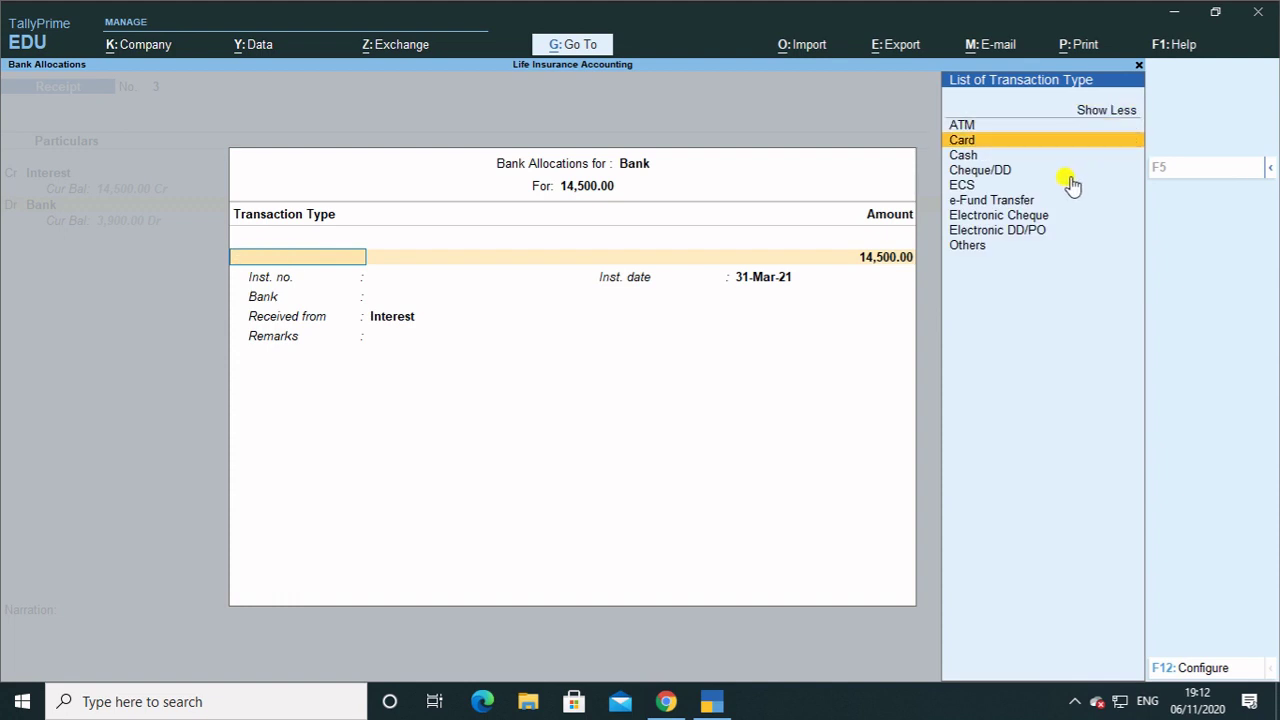
pyautogui.press('Return')
pyautogui.press('Return')
pyautogui.press('Return')
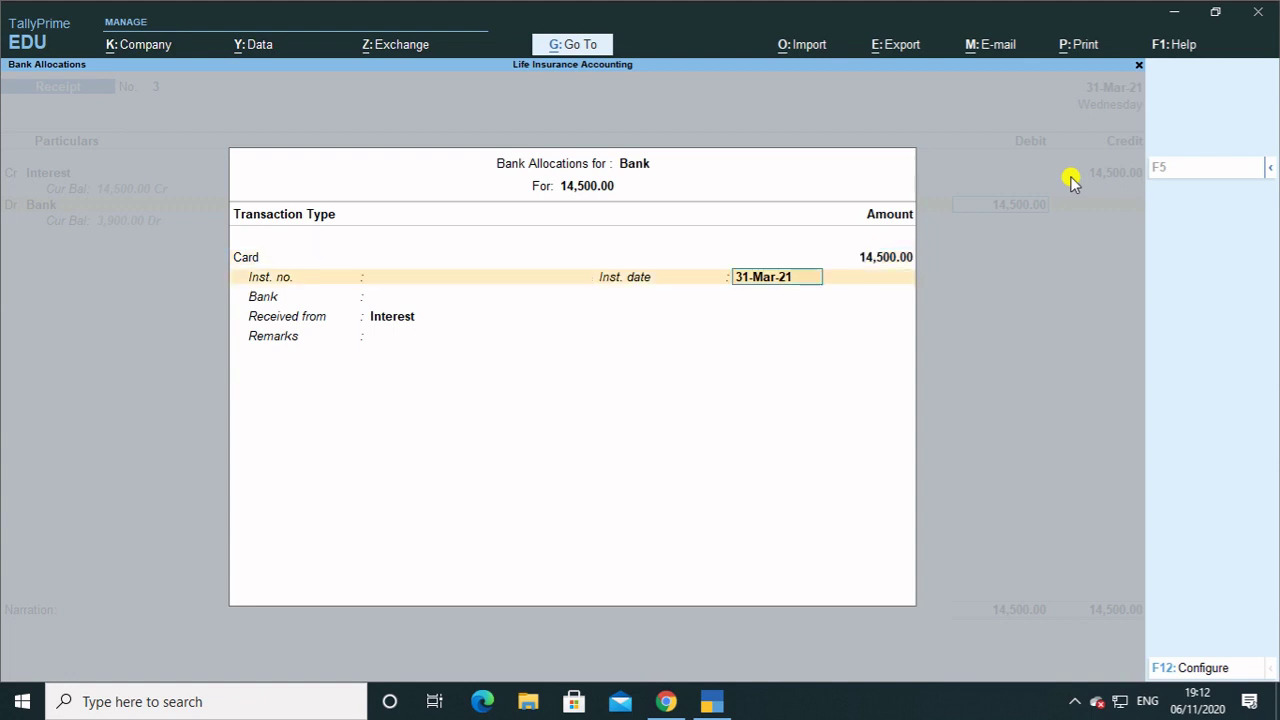
# Set the transaction type of the bank allocation to Cheque/DD and enter 1585242 as the instrument number
pyautogui.press('BackSpace')
pyautogui.press('BackSpace')
pyautogui.press('BackSpace')
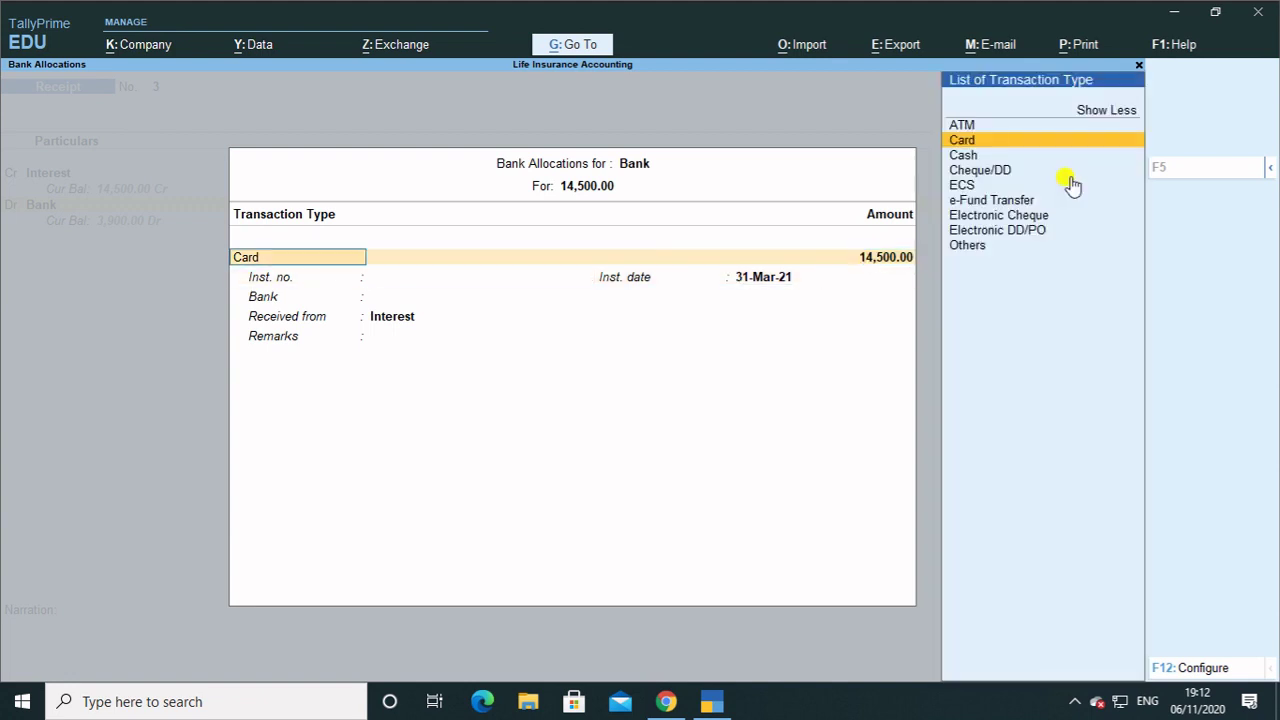
pyautogui.press('Down')
pyautogui.press('Down')
pyautogui.press('Return')
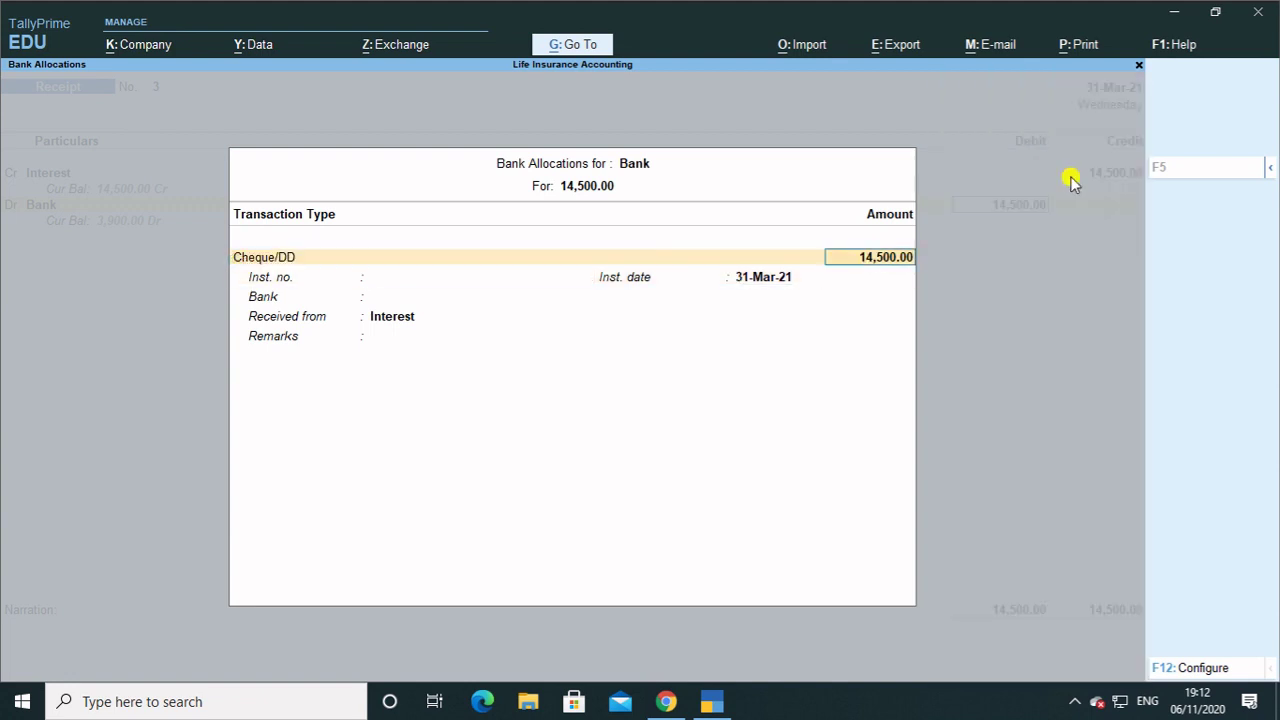
pyautogui.press('Return')
pyautogui.write('1585242')
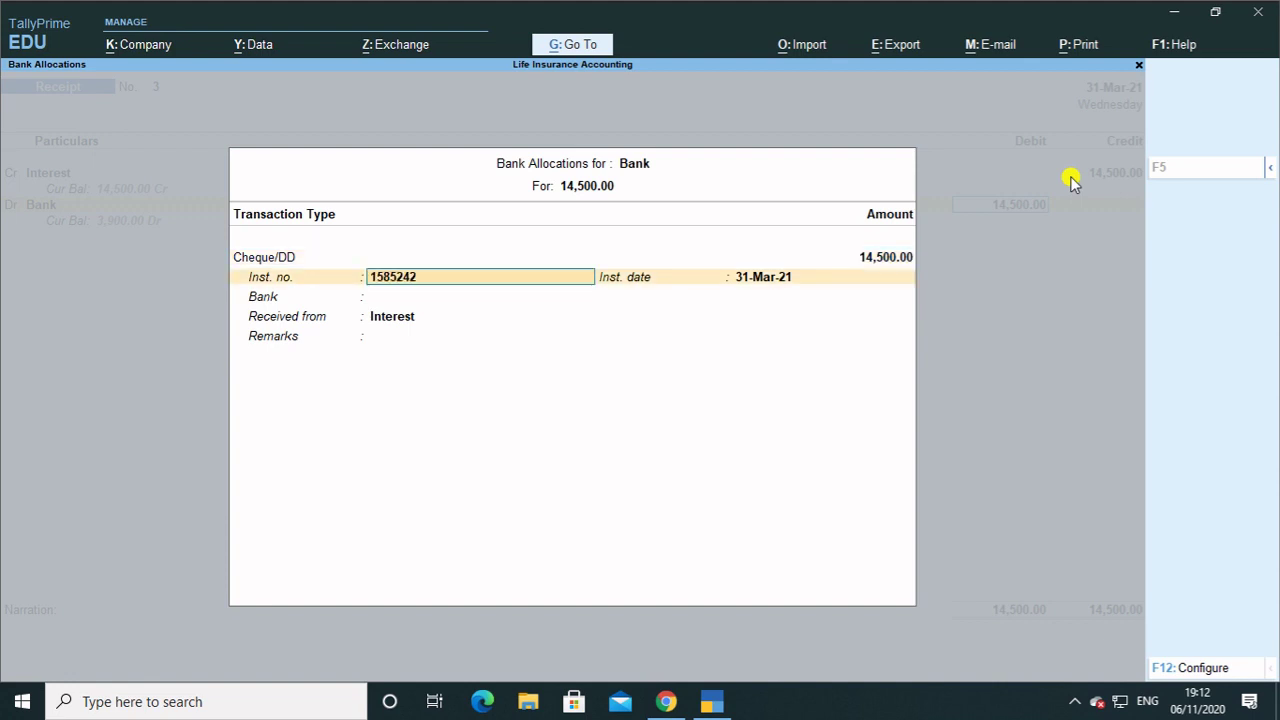
pyautogui.press('Return')
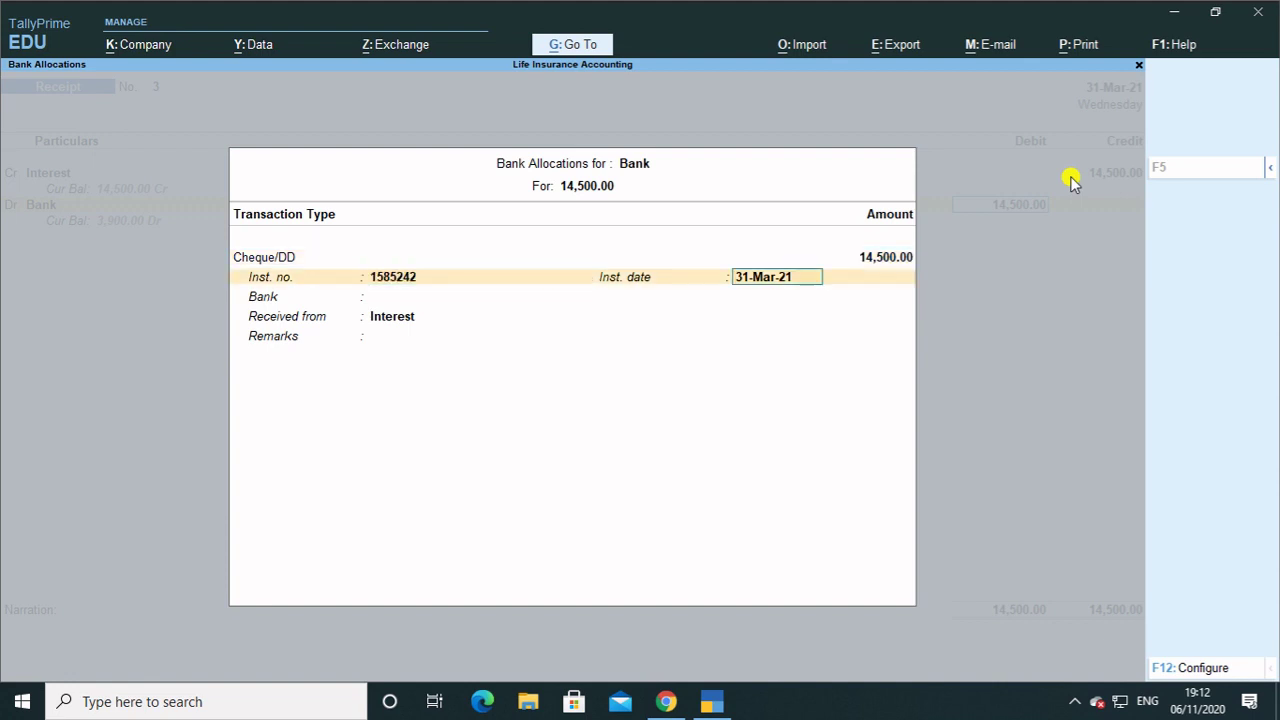
# Keep the instrument date, specify Pnb as the cheque's bank, and complete the bank allocation without remarks
pyautogui.press('Return')
pyautogui.press('Return')
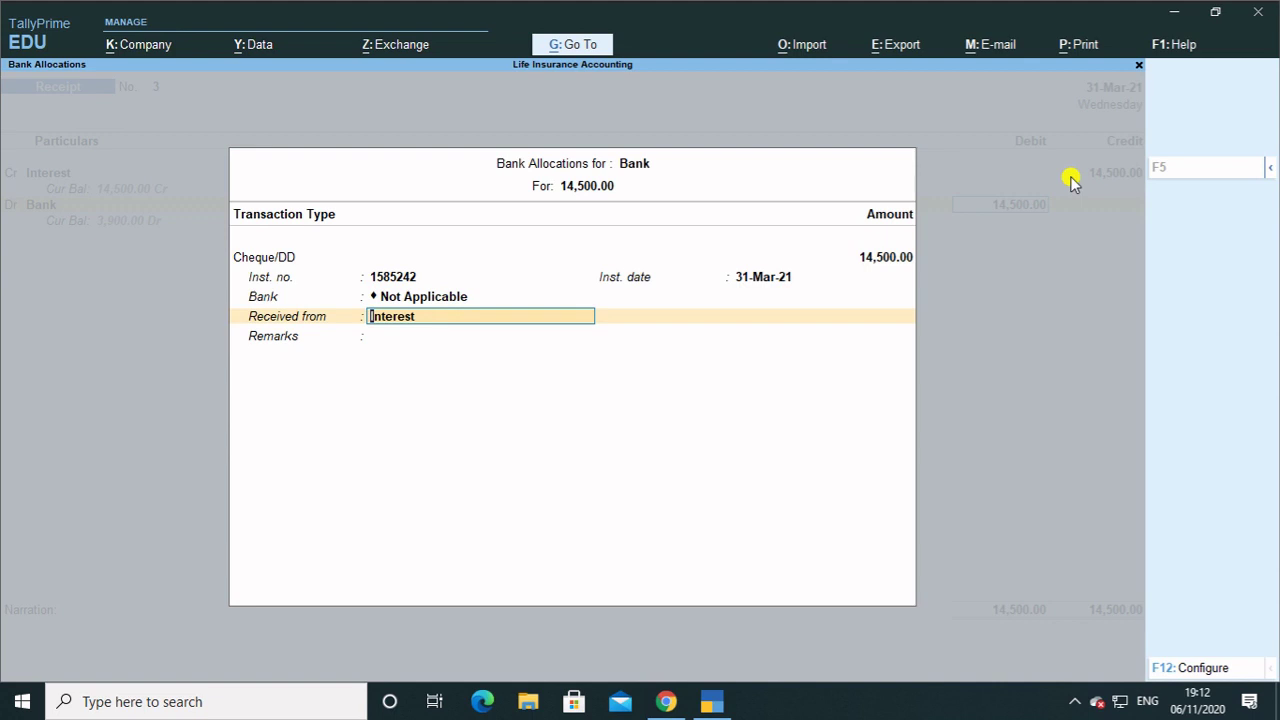
pyautogui.press('BackSpace')
pyautogui.press('Down')
pyautogui.press('Return')
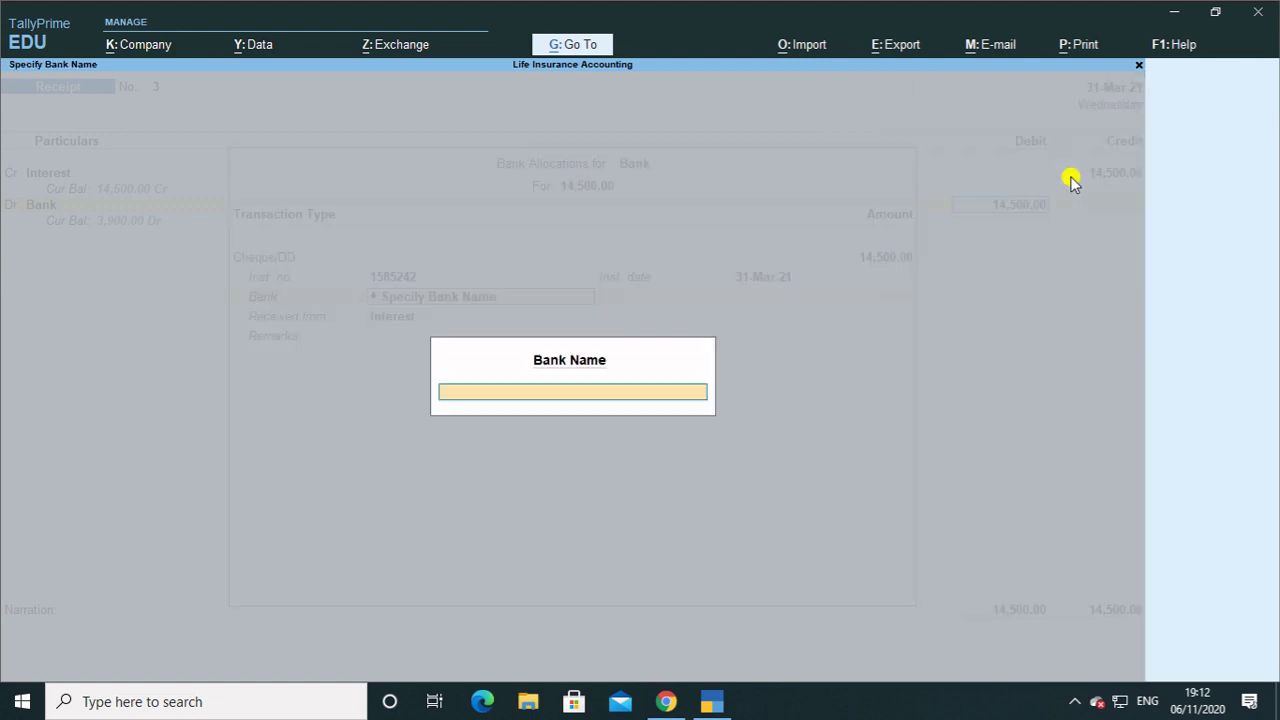
pyautogui.write('Pnb')
pyautogui.press('Return')
pyautogui.press('Return')
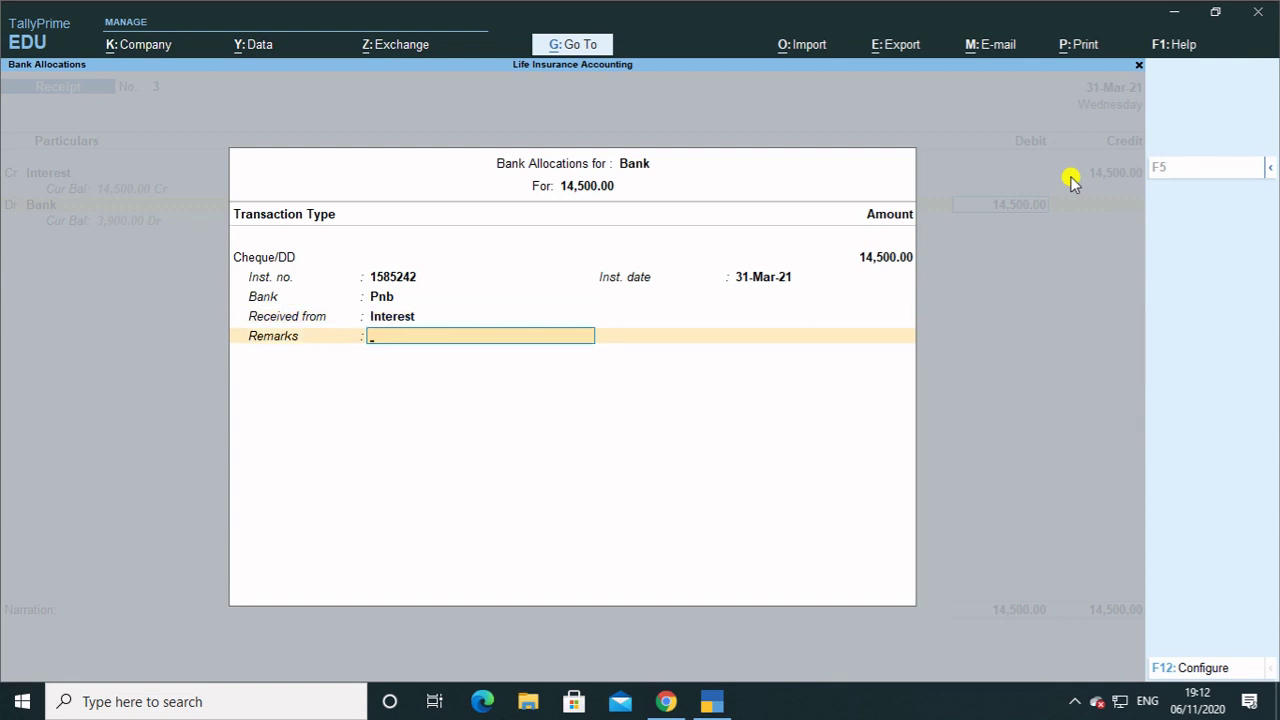
pyautogui.press('Return')
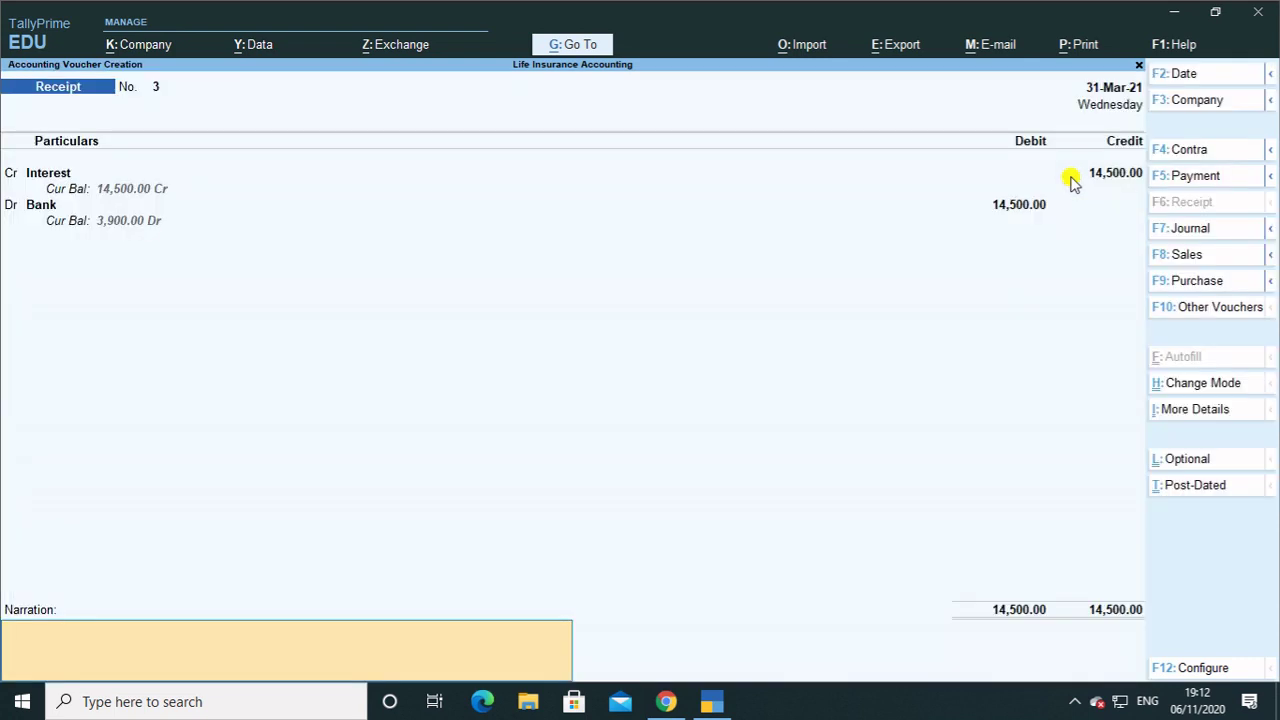
# Add the narration "recieved a interest from party" and save the receipt voucher
pyautogui.write('revi')
pyautogui.press('BackSpace')
pyautogui.press('BackSpace')
pyautogui.write('cieved a')
pyautogui.write(' inter')
pyautogui.write('sest')
pyautogui.write(' from')
pyautogui.write(' ap')
pyautogui.press('BackSpace')
pyautogui.press('BackSpace')
pyautogui.write('party')
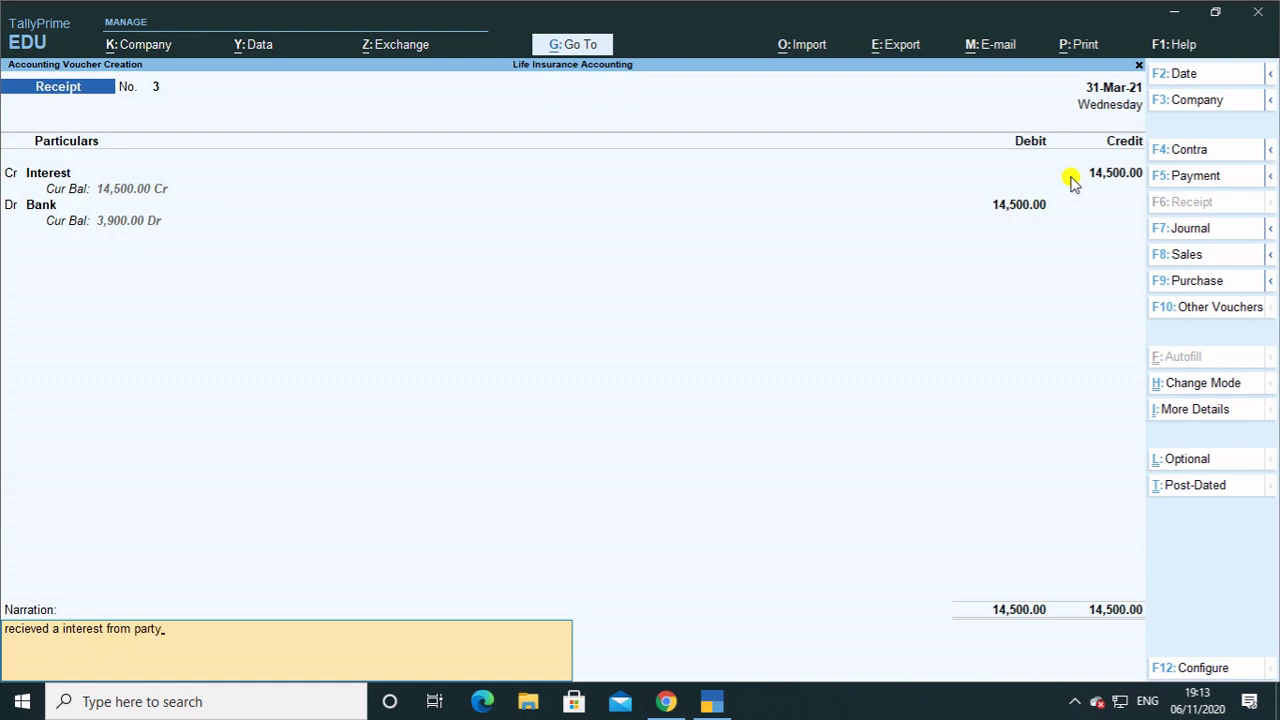
pyautogui.press('Return')
pyautogui.press('Return')
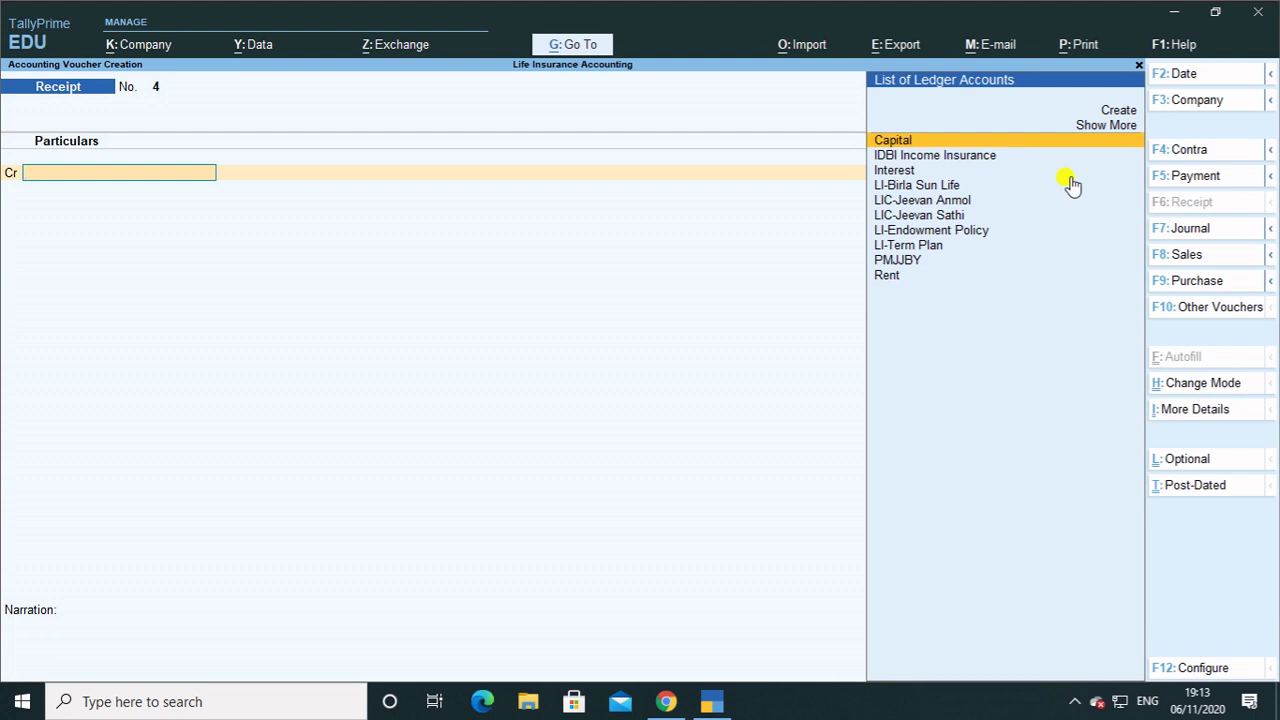
# In a new contra voucher, credit Cash with 1,57,800 and debit the Bank ledger with the same amount
pyautogui.press('F4')
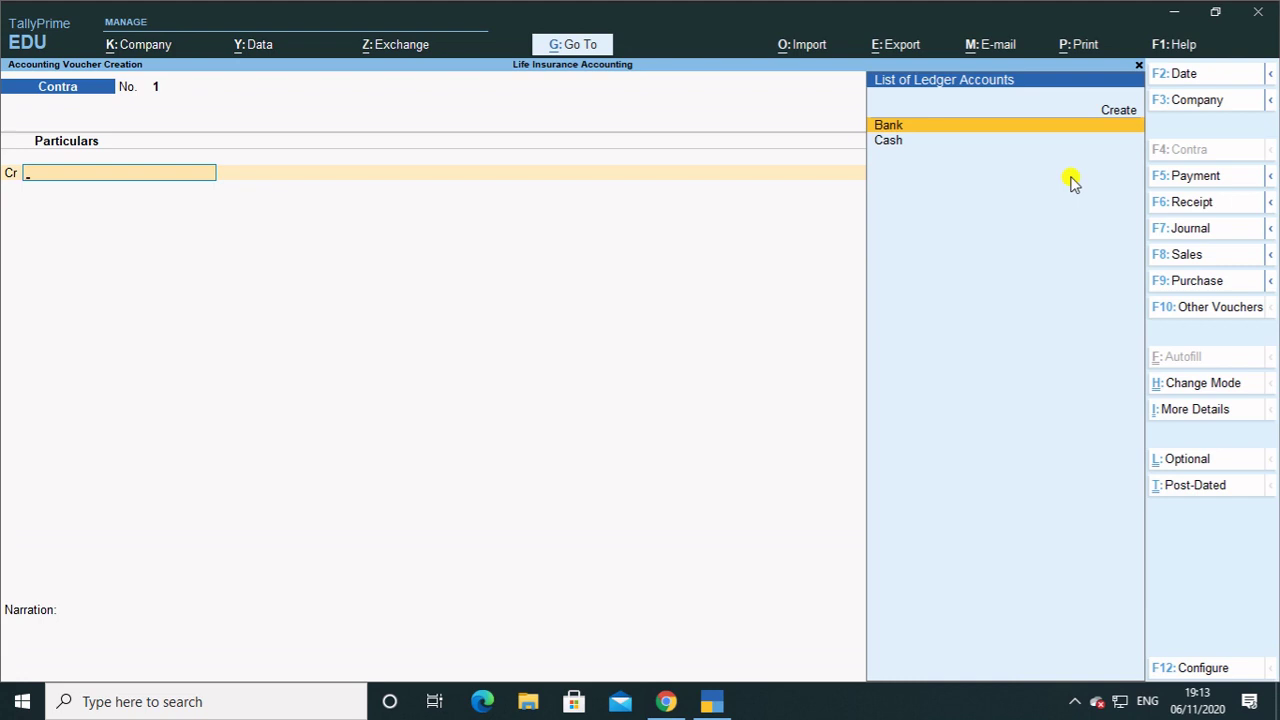
pyautogui.press('Down')
pyautogui.press('Return')
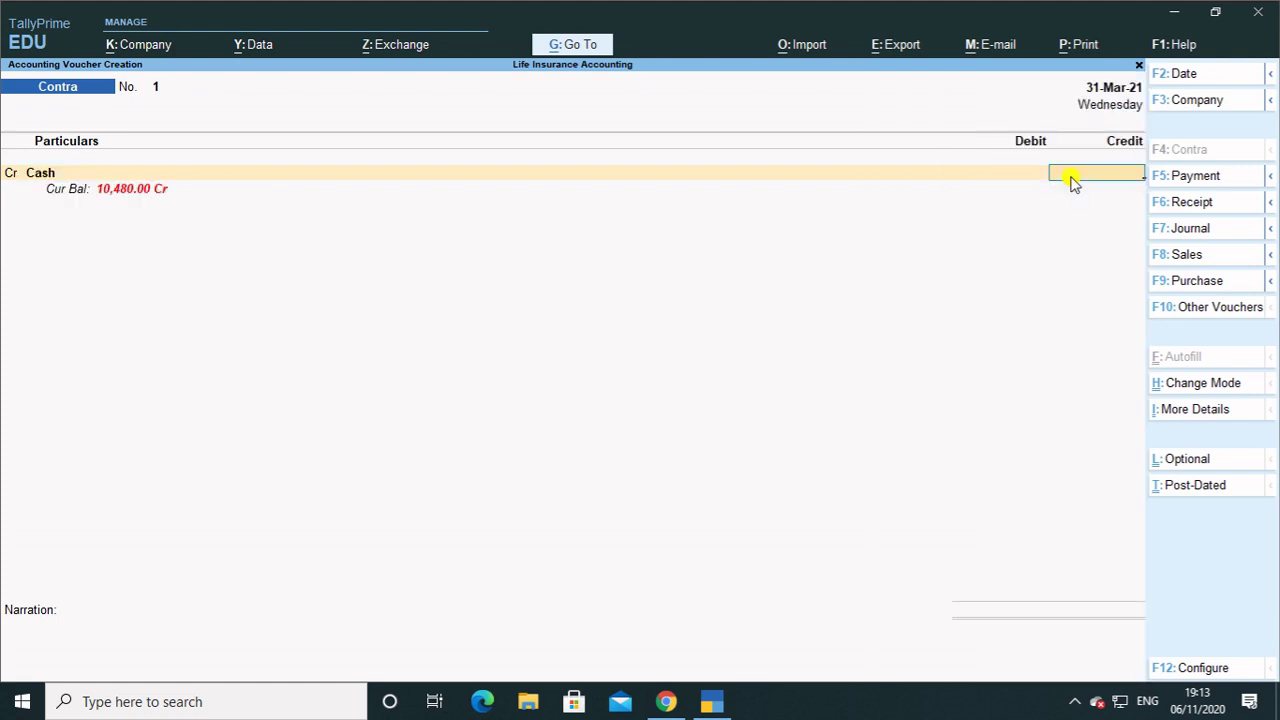
pyautogui.write('1,5')
pyautogui.write('7,')
pyautogui.write('800')
pyautogui.press('Return')
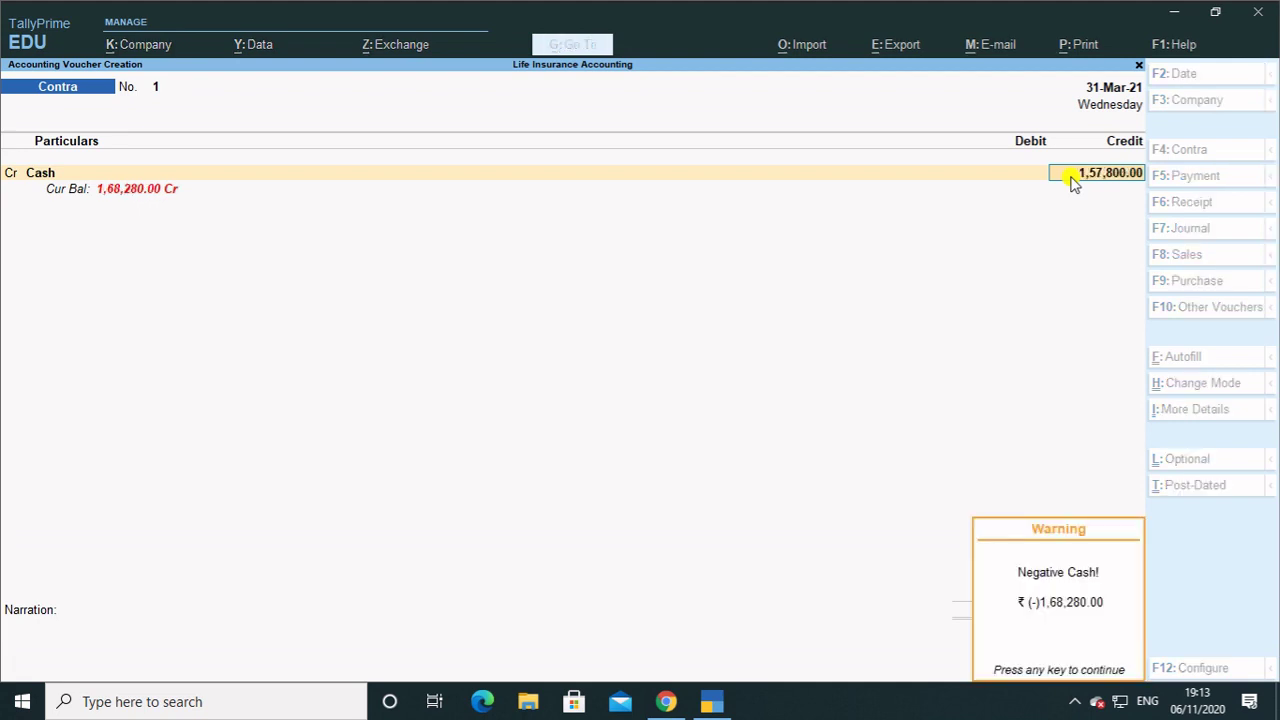
pyautogui.press('Return')
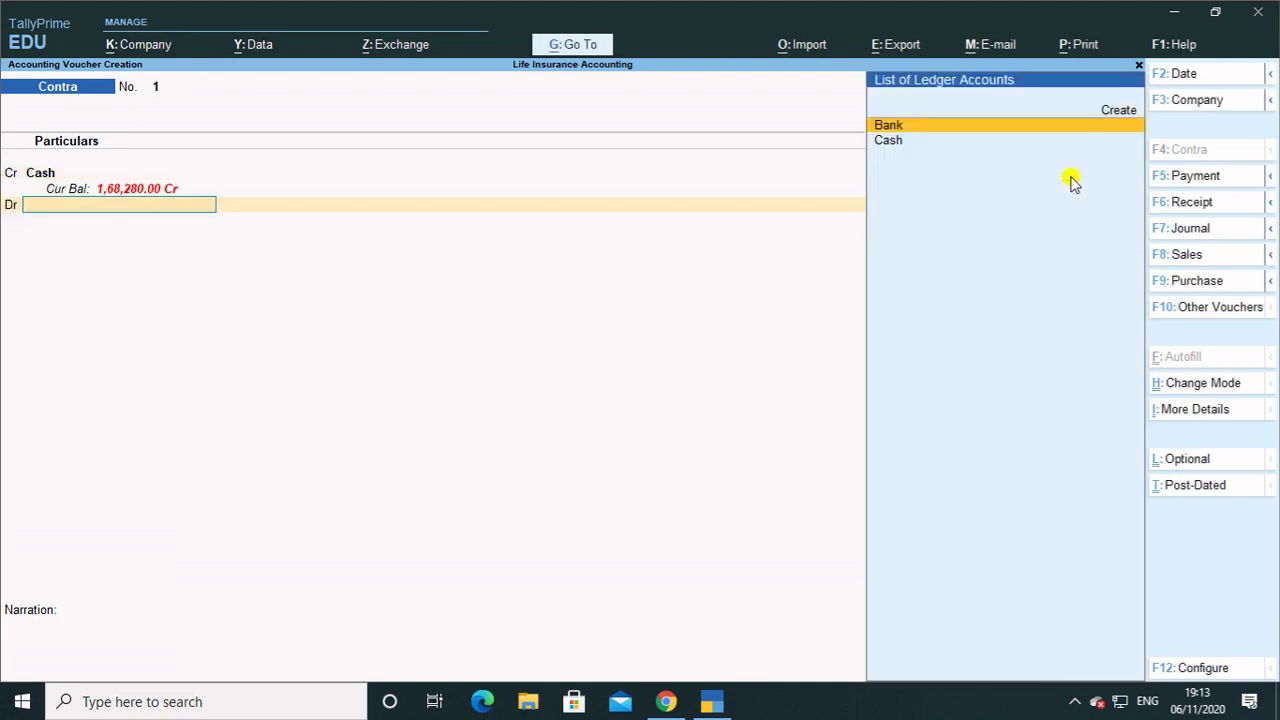
pyautogui.press('Return')
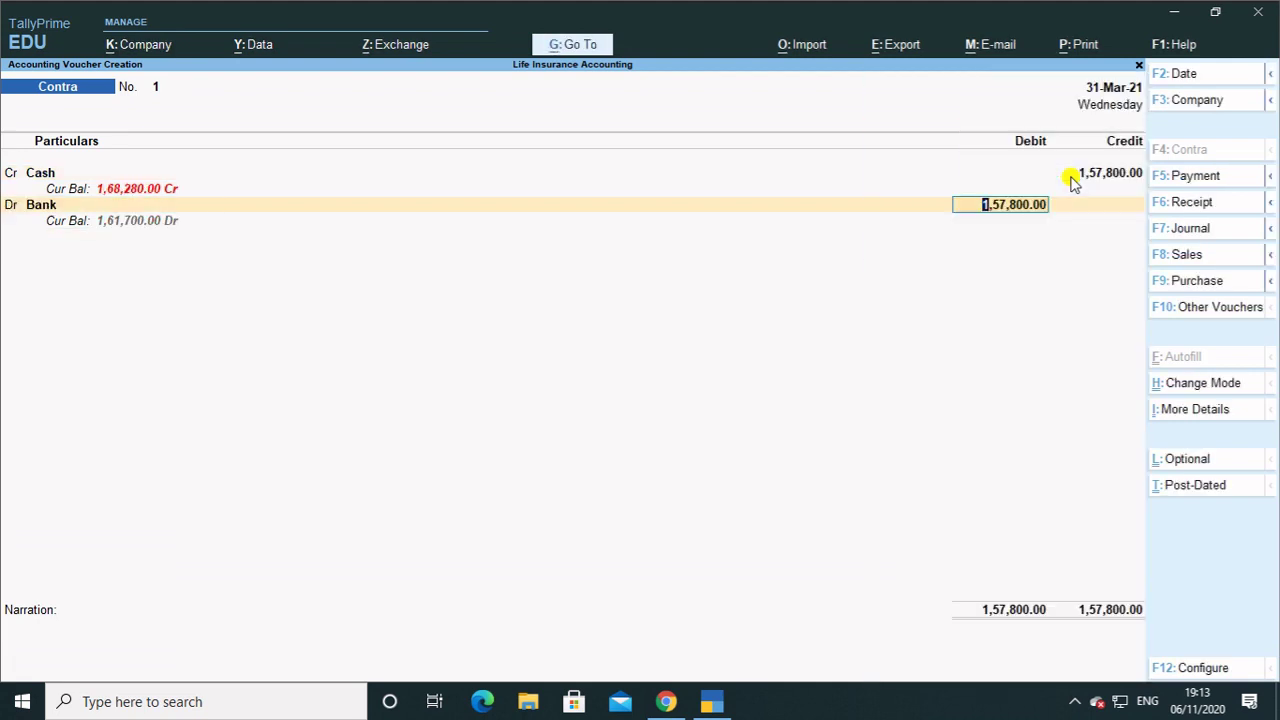
pyautogui.press('Return')
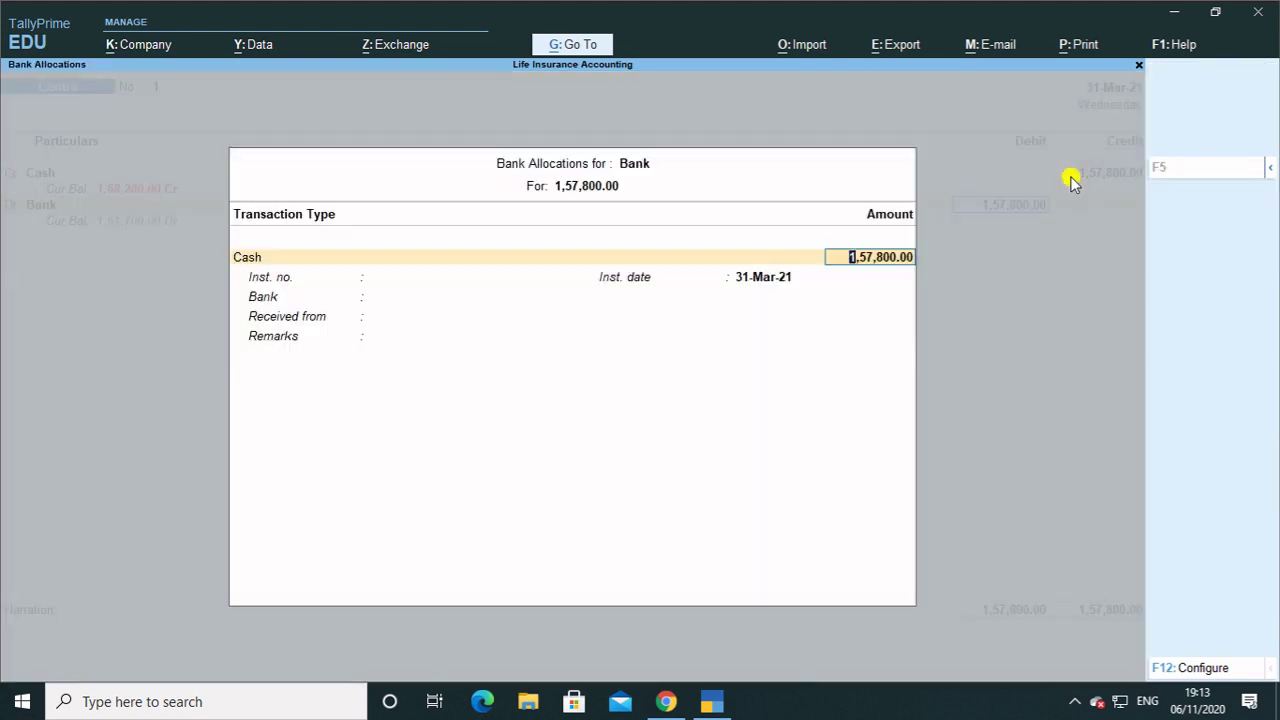
# Keep the full amount allocated as Cash and leave all cash denominations blank
pyautogui.press('Return')
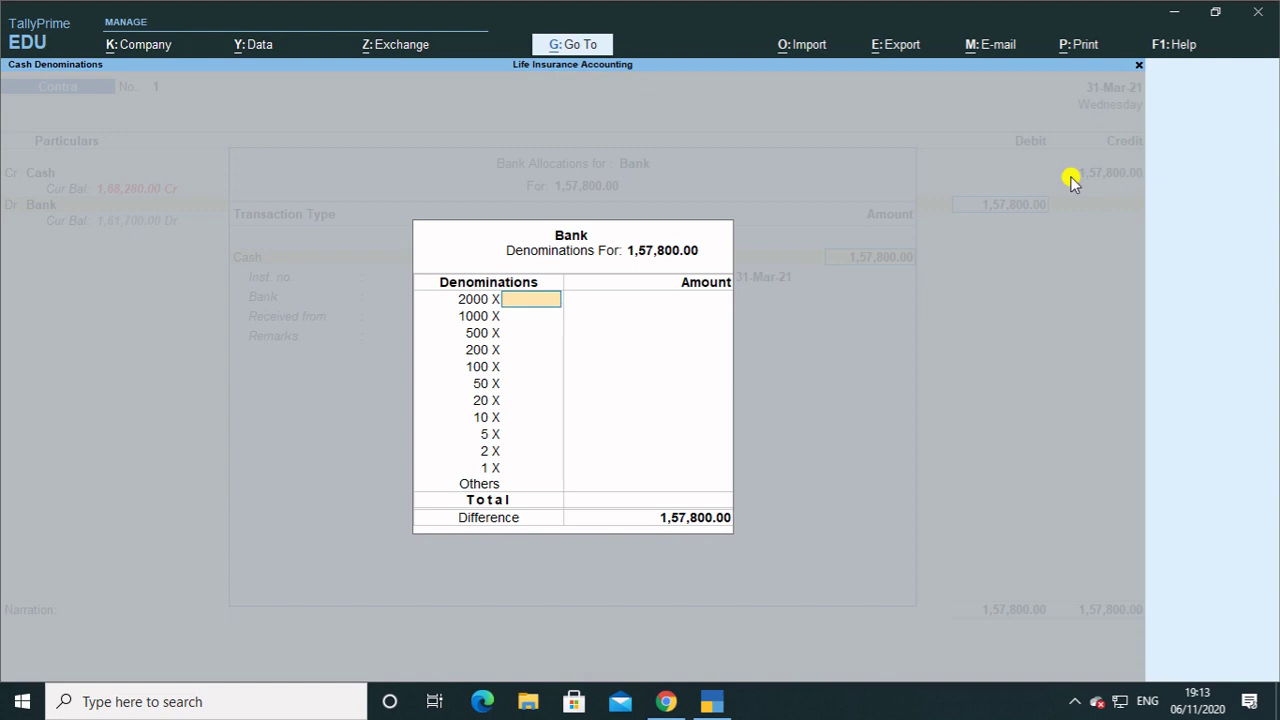
pyautogui.press('Return')
pyautogui.press('Return')
pyautogui.press('Return')
pyautogui.press('Return')
pyautogui.press('Return')
pyautogui.press('Return')
pyautogui.press('Return')
pyautogui.press('Return')
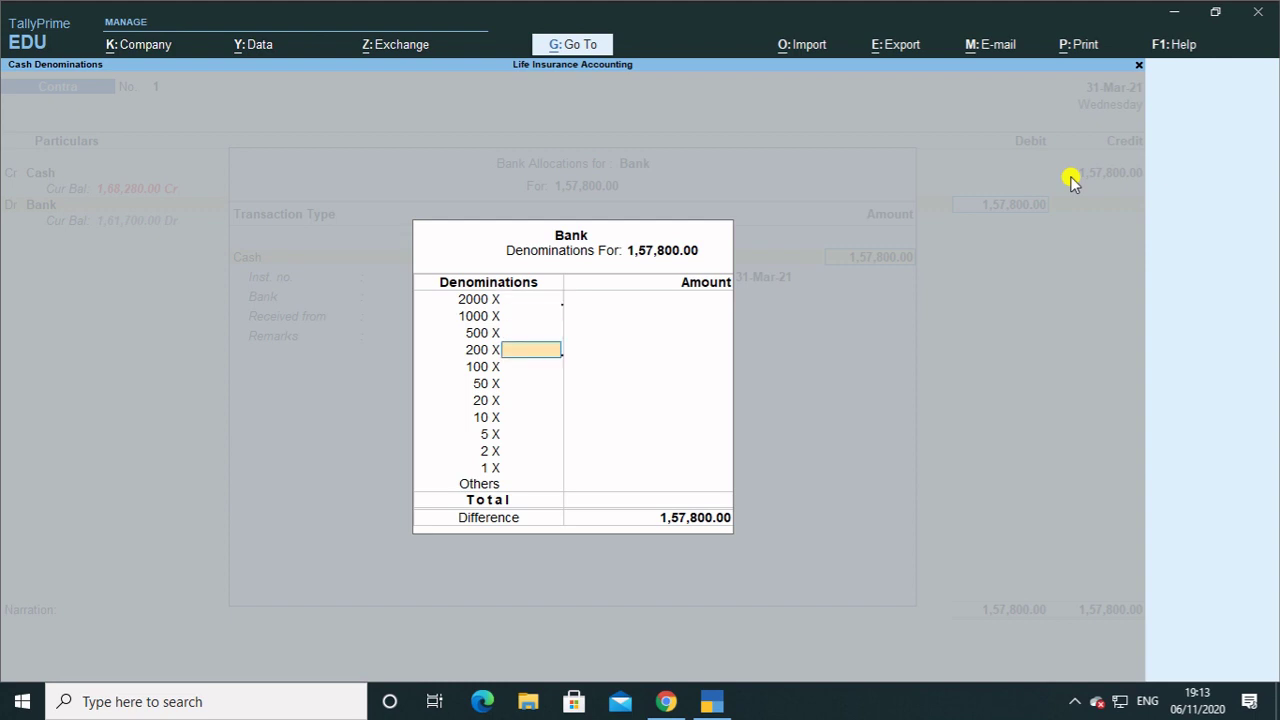
pyautogui.press('Return')
pyautogui.press('Return')
pyautogui.press('Return')
pyautogui.press('Return')
pyautogui.press('Return')
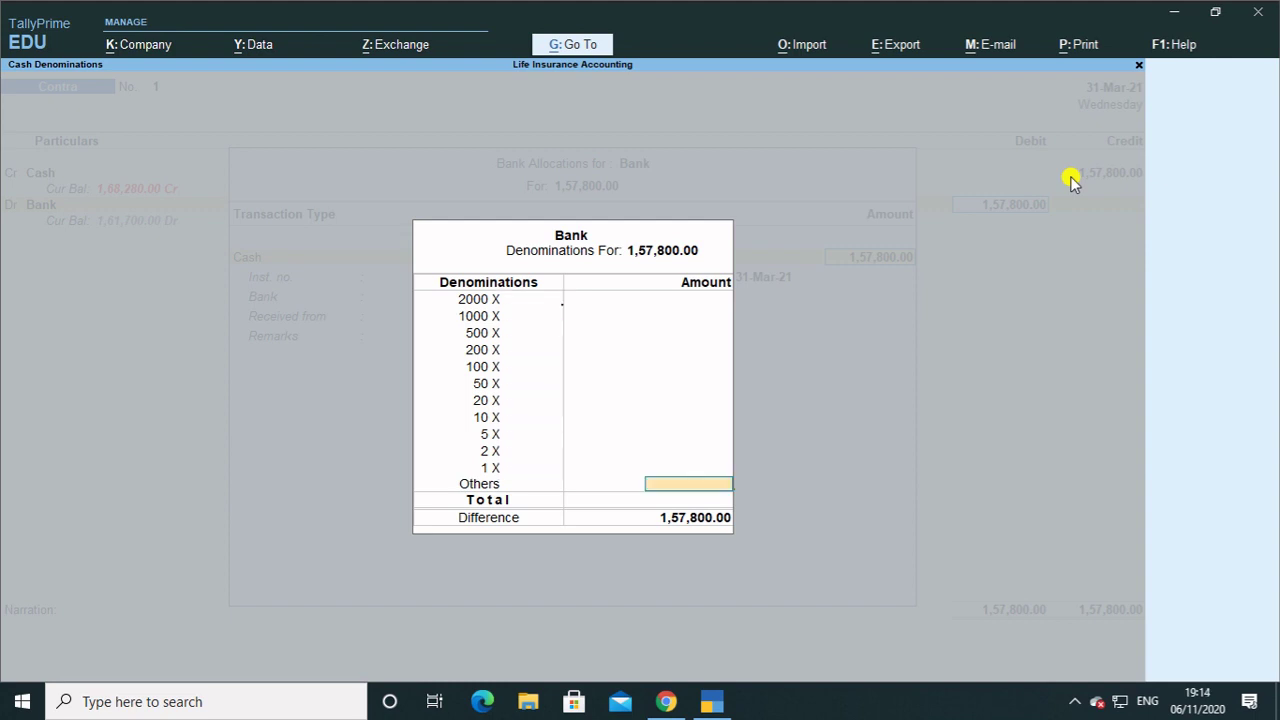
pyautogui.press('Return')
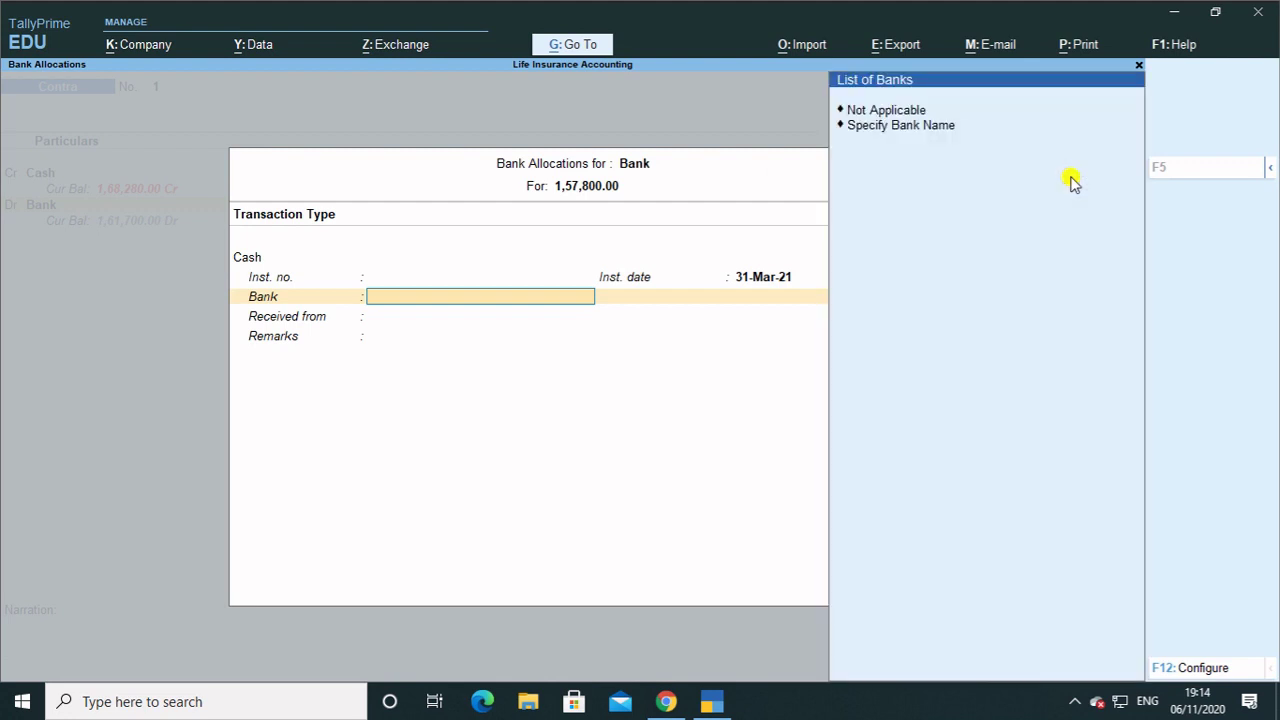
# Specify Sbi as the bank of the cash deposit and enter Self as the party it is received from
pyautogui.press('Down')
pyautogui.press('Return')
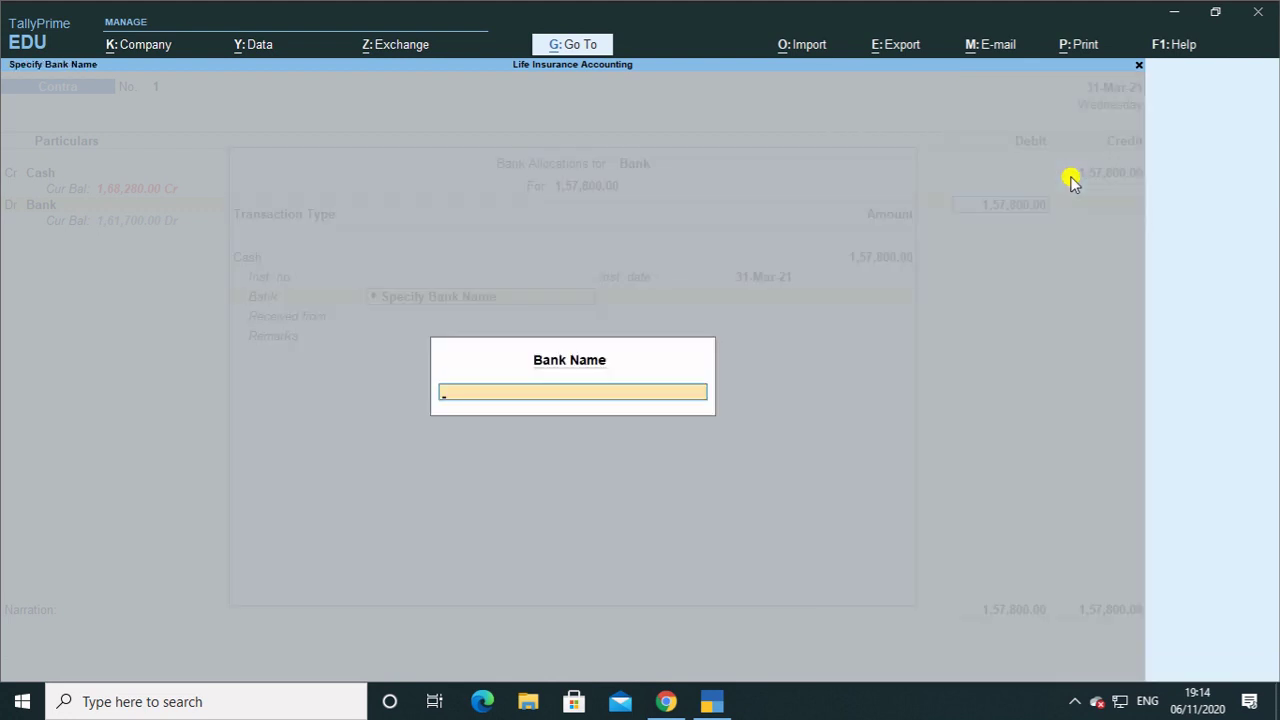
pyautogui.write('Sbi')
pyautogui.press('Return')
pyautogui.press('Return')
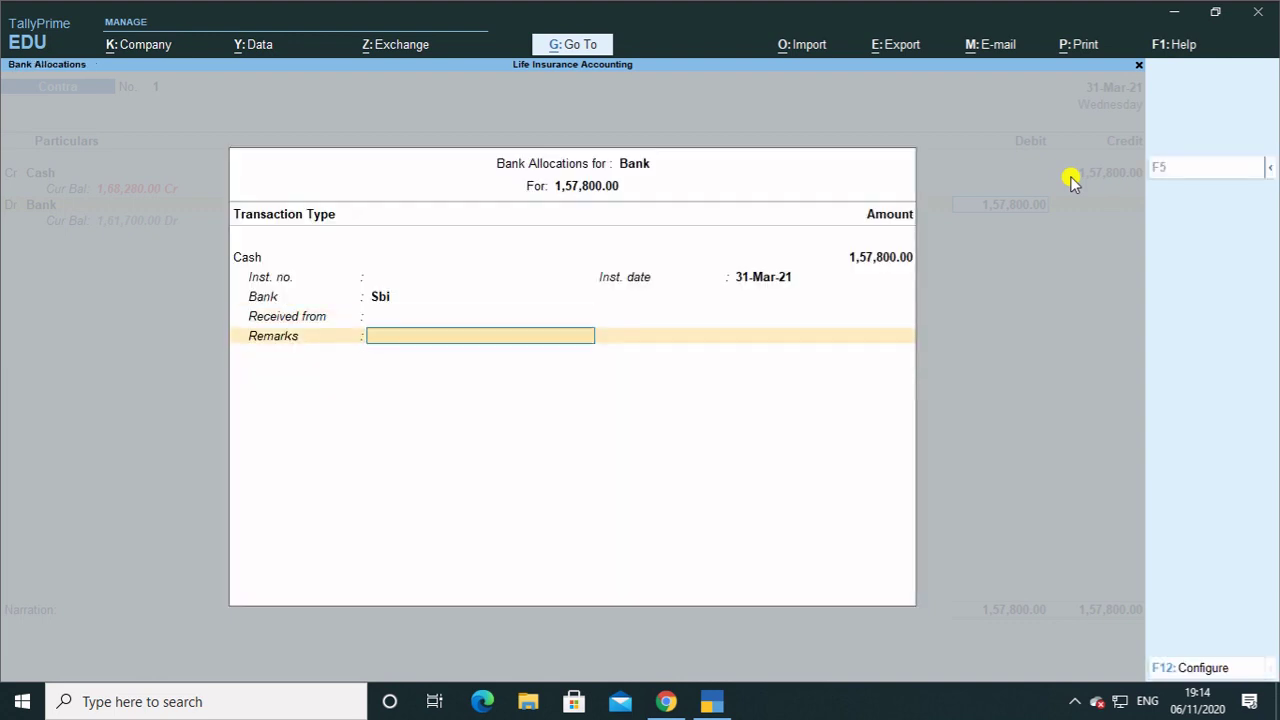
pyautogui.press('BackSpace')
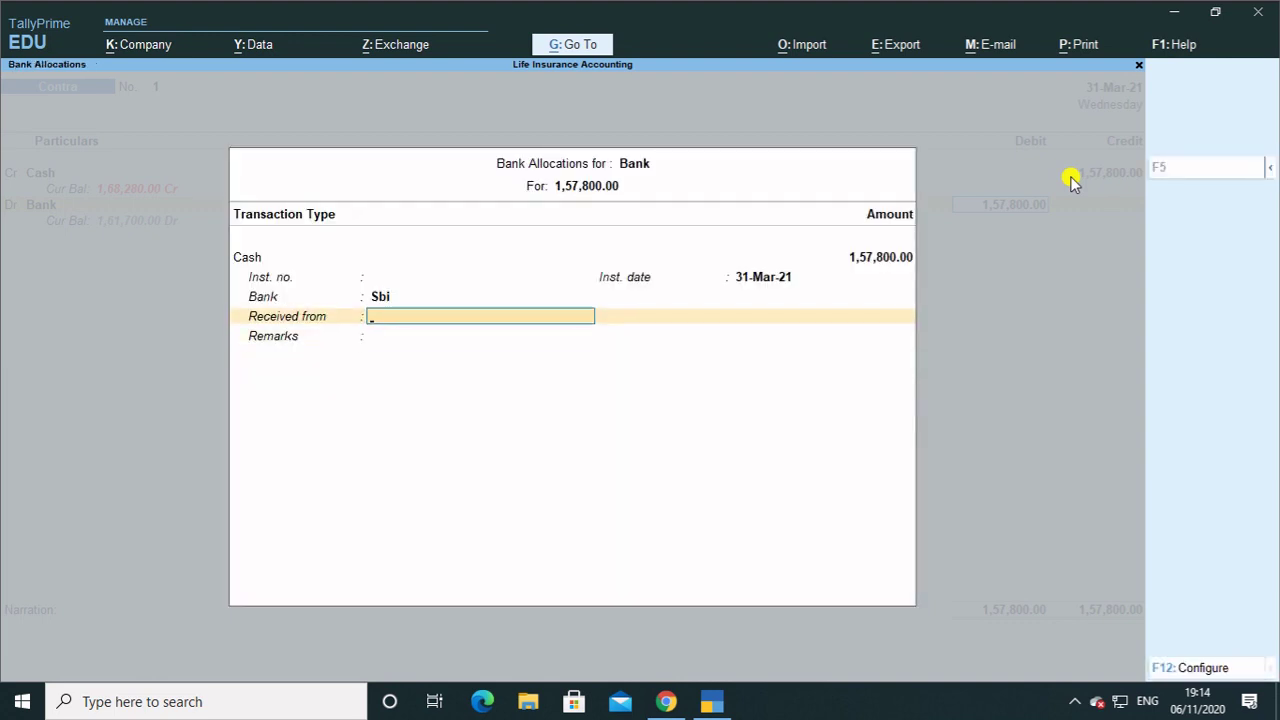
pyautogui.write('Self')
pyautogui.press('Return')
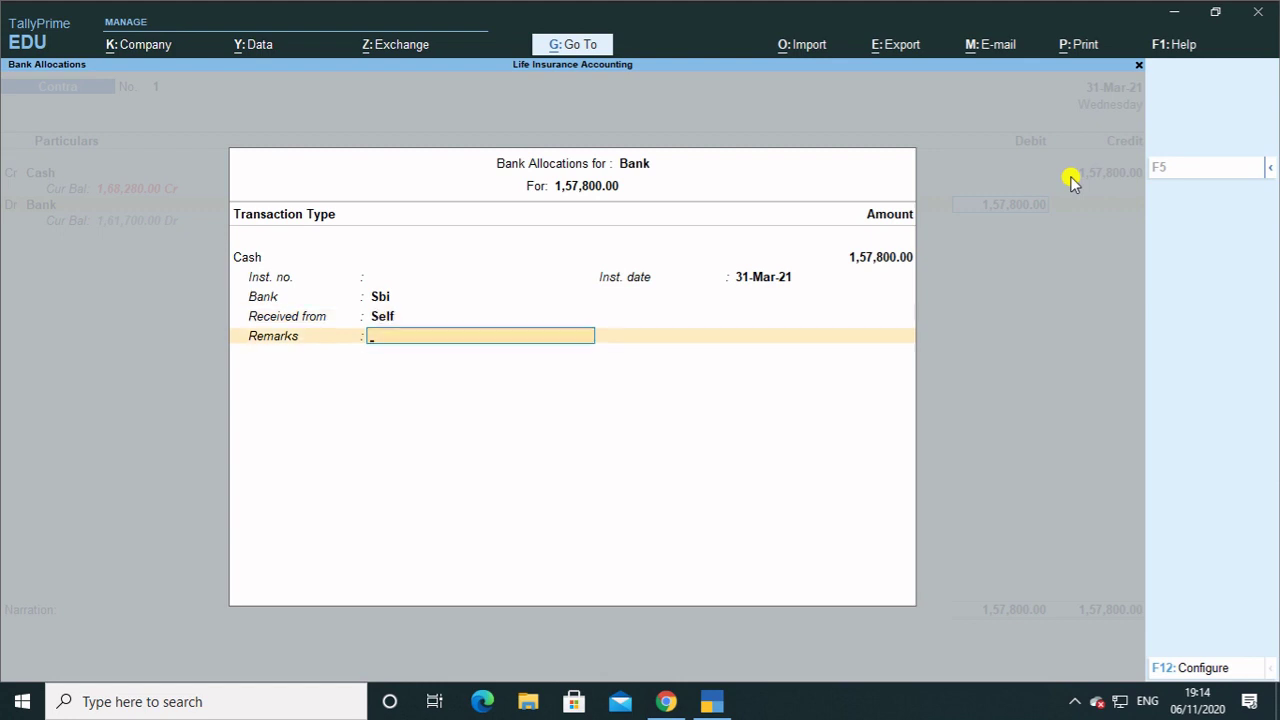
# Leave the bank remarks blank and save the contra voucher with the narration "deposit in bank"
pyautogui.press('Return')
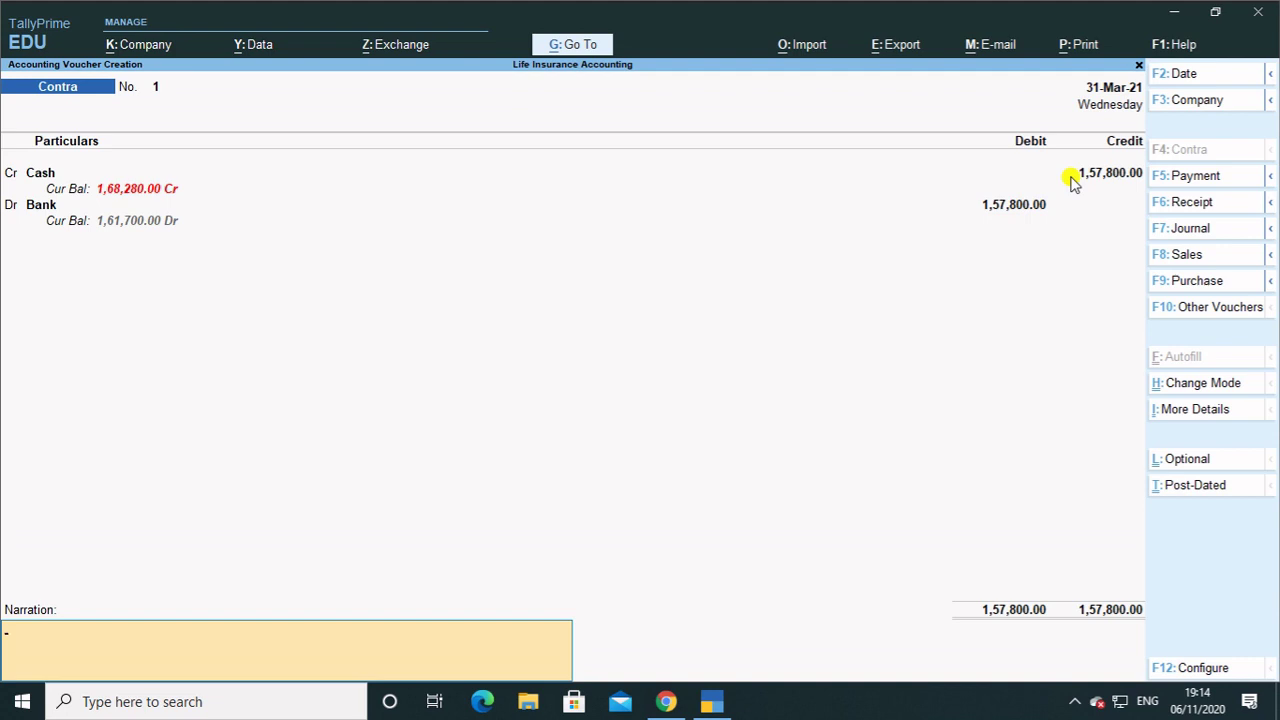
pyautogui.write('depi')
pyautogui.write('osit in bank')
pyautogui.press('Return')
pyautogui.press('Return')
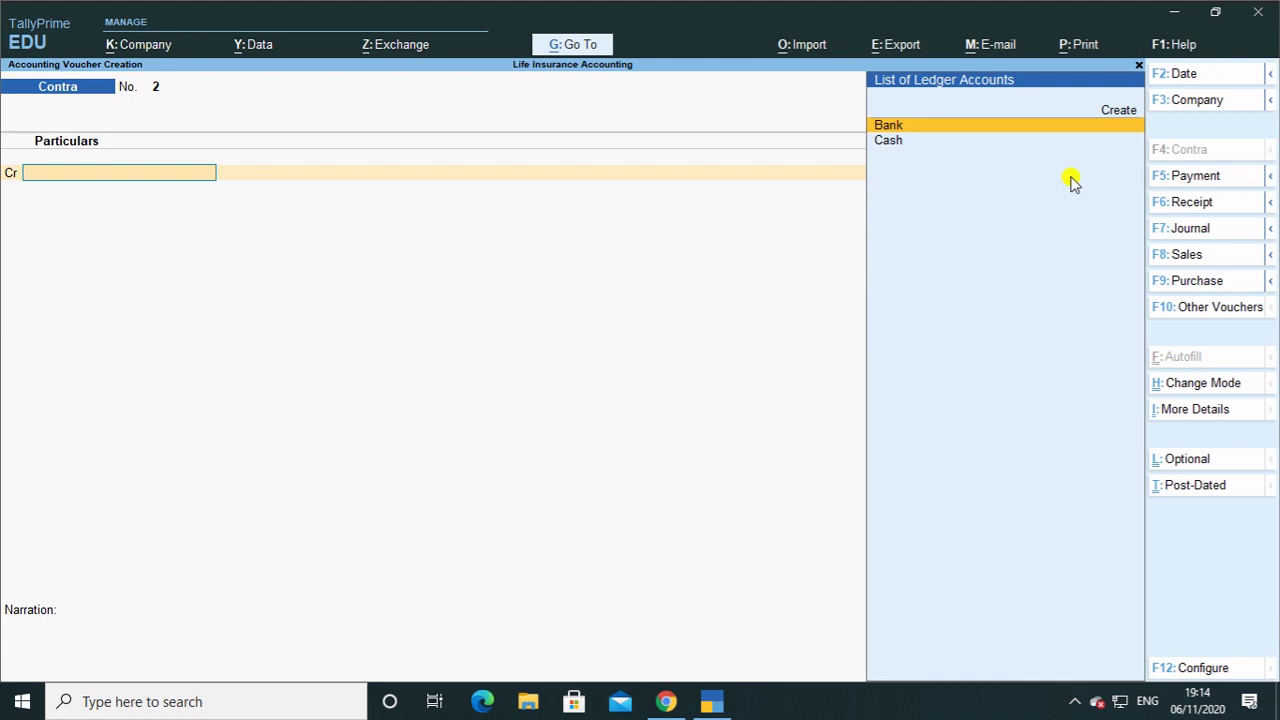
# Leave voucher entry and view the Day Book from the additional reports, returning to the Gateway of Tally
pyautogui.press('Escape')
pyautogui.press('y')
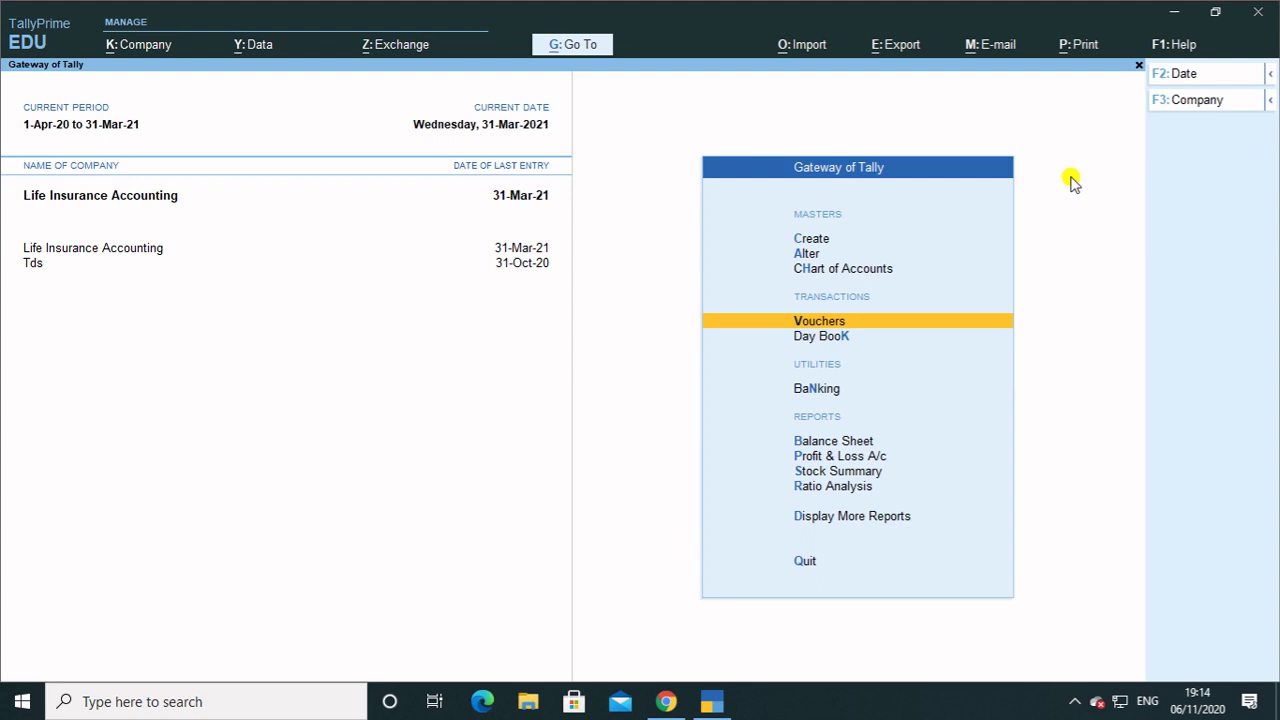
pyautogui.press('d')
pyautogui.press('d')
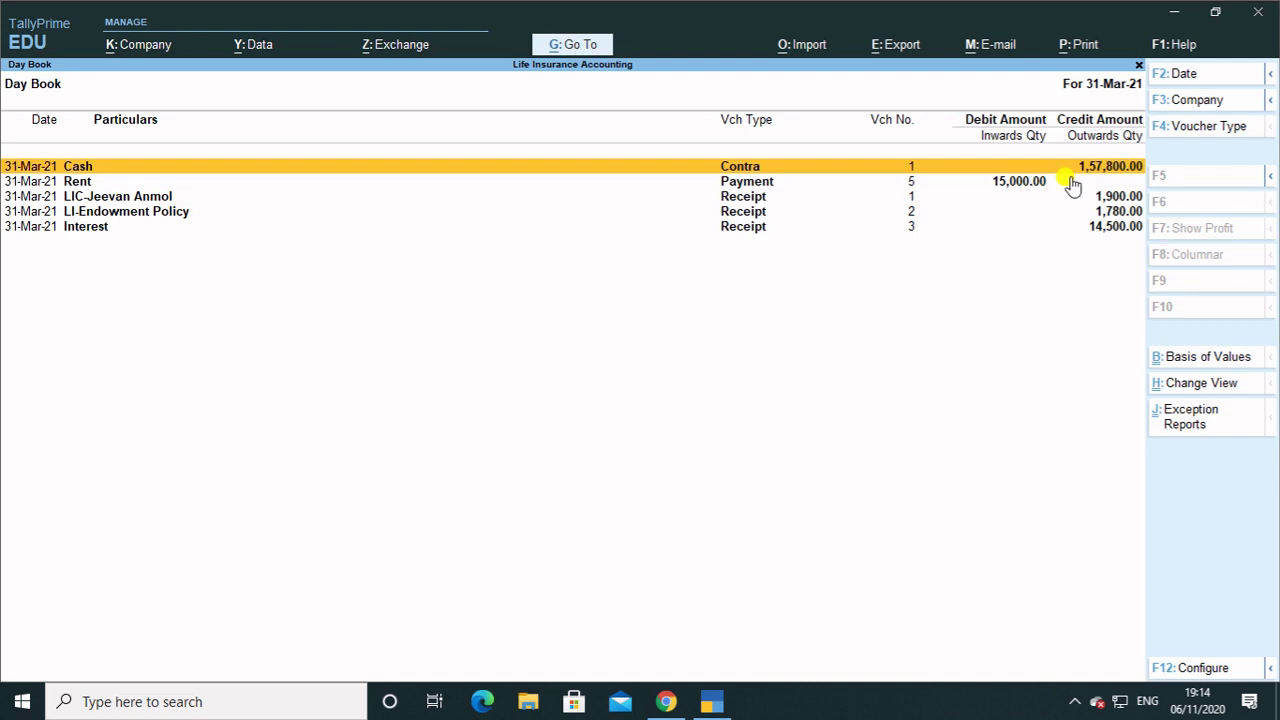
pyautogui.press('Escape')
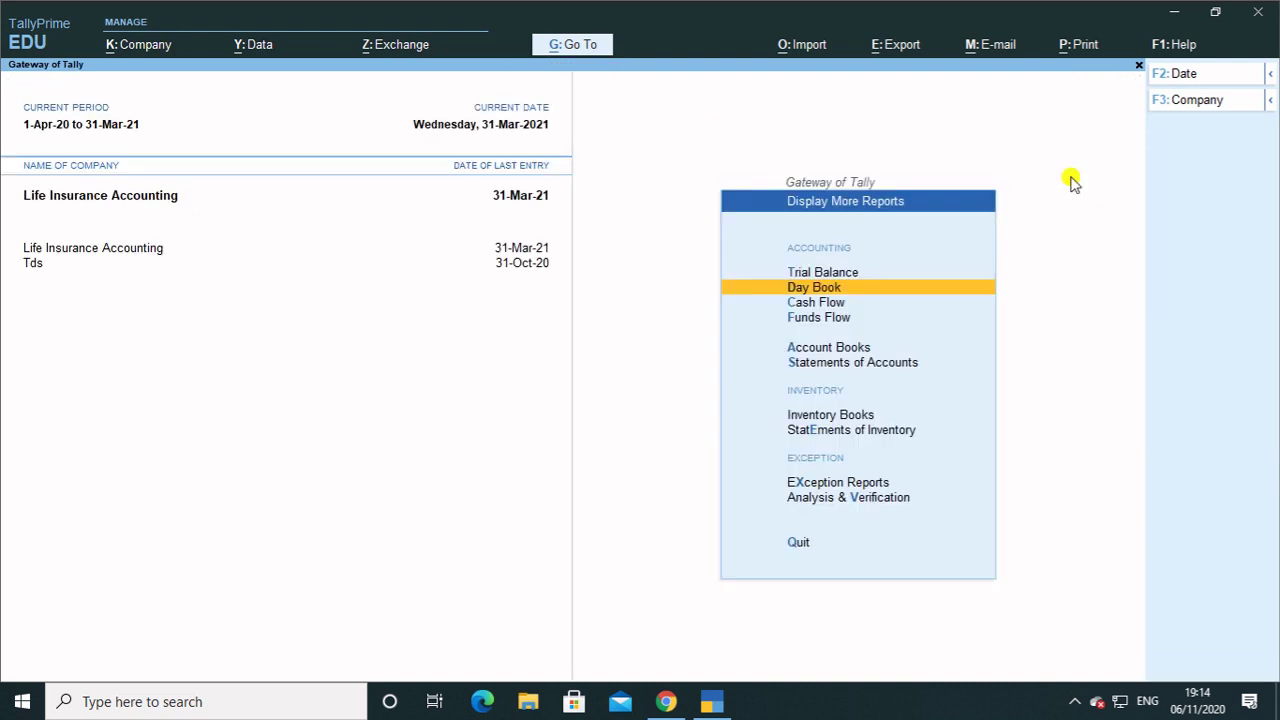
pyautogui.press('Escape')
# Open the Day Book directly from the Gateway of Tally and set its period to 1-Apr-20 to 31-Mar-21
pyautogui.press('Up')
pyautogui.press('Up')
pyautogui.press('Up')
pyautogui.press('Up')
pyautogui.press('Up')
pyautogui.press('Up')
pyautogui.press('Up')
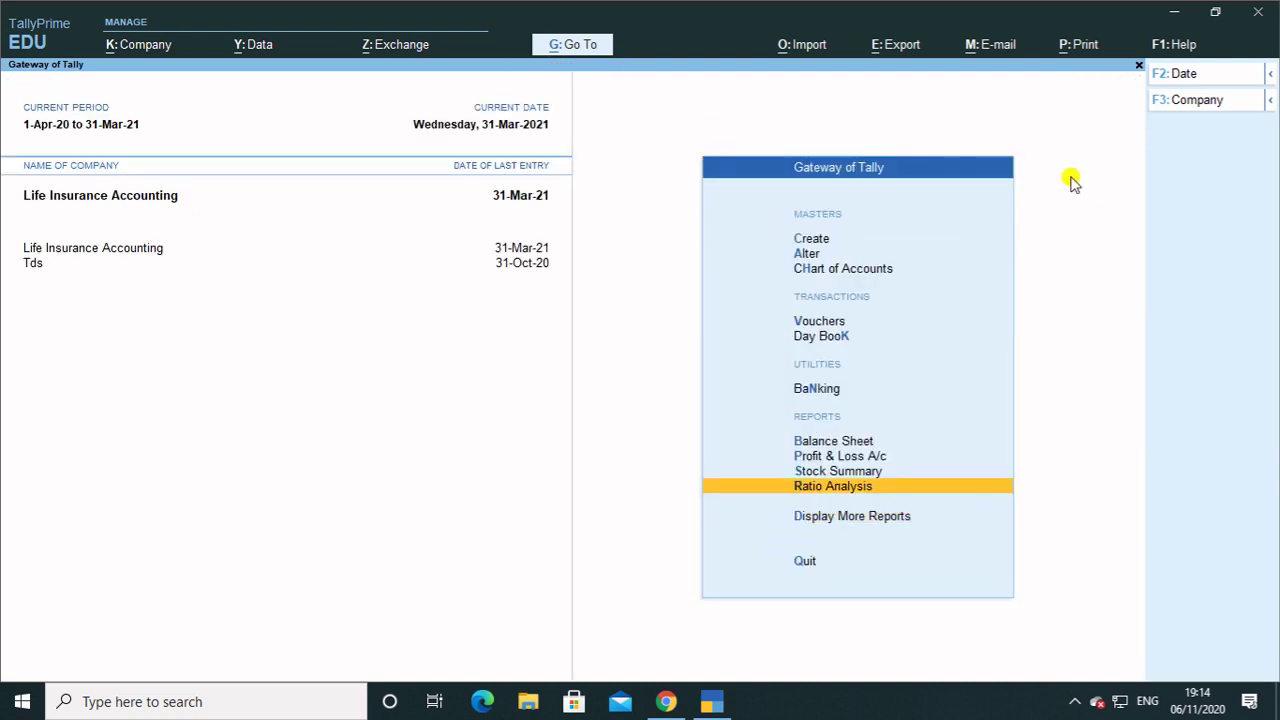
pyautogui.press('Down')
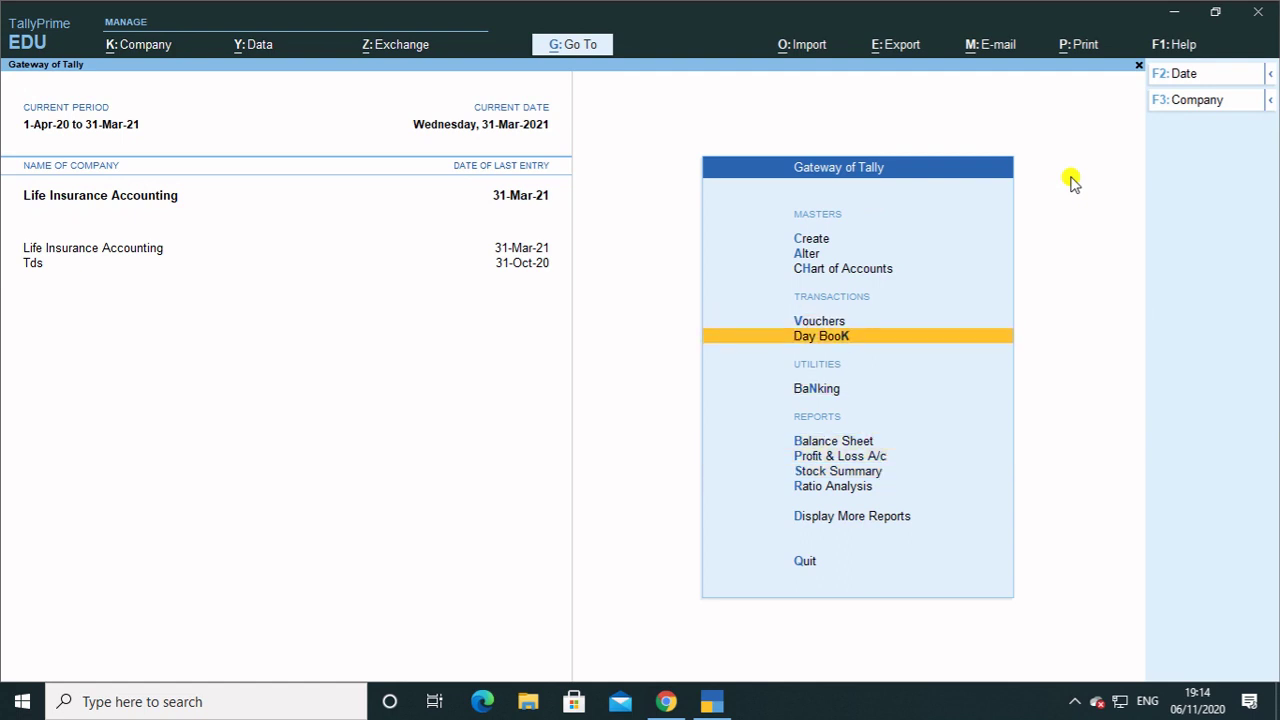
pyautogui.press('Return')
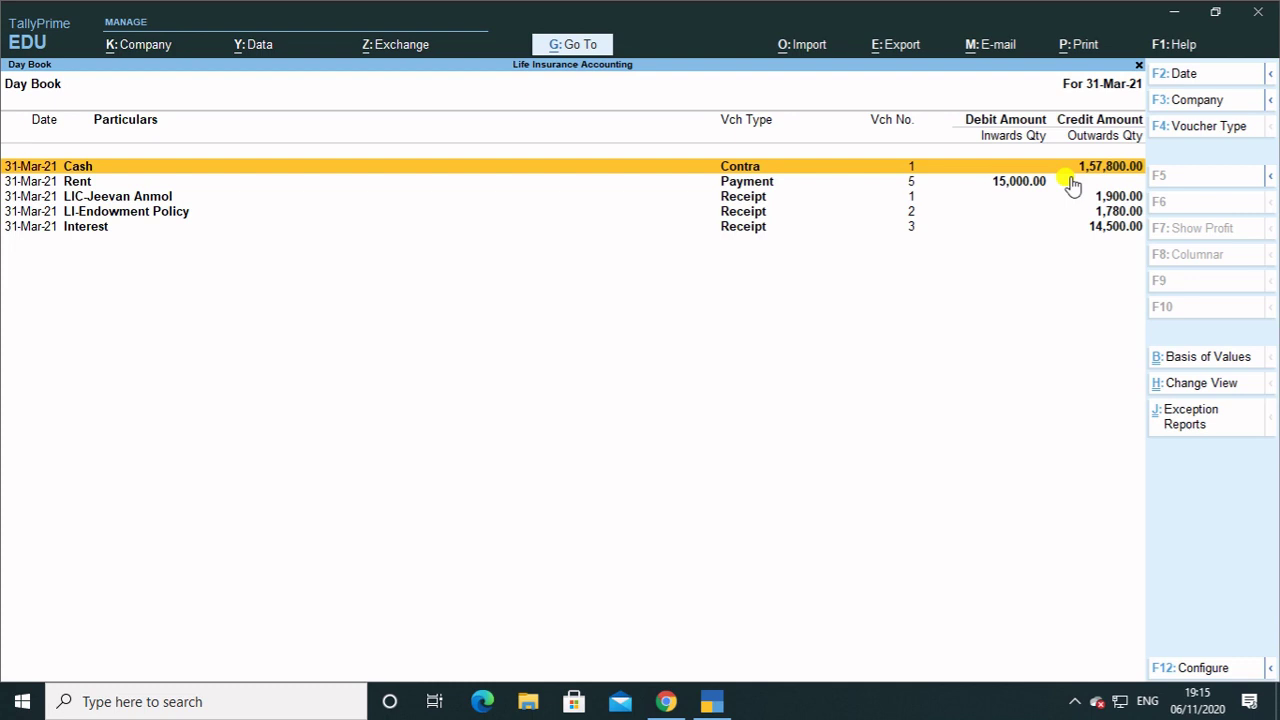
pyautogui.press('F2')
pyautogui.press('space')
pyautogui.press('Return')
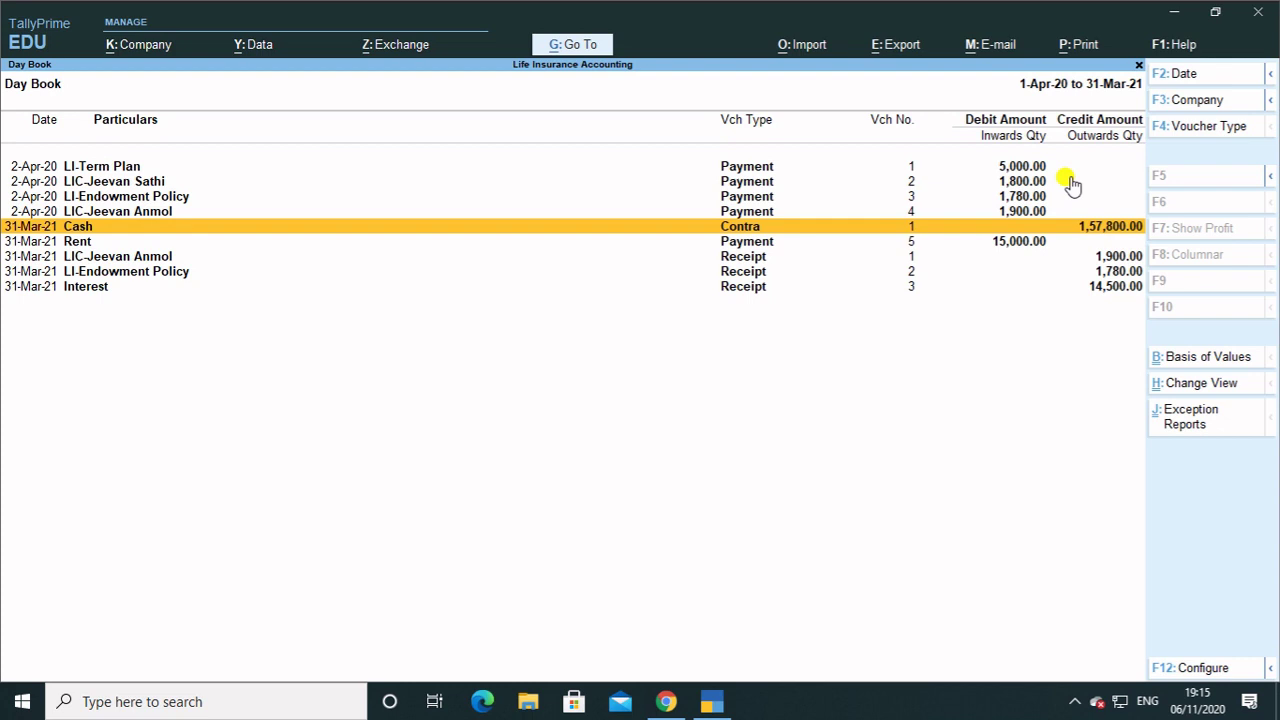
# Configure the Day Book to show narrations while keeping the Condensed format
pyautogui.press('F12')
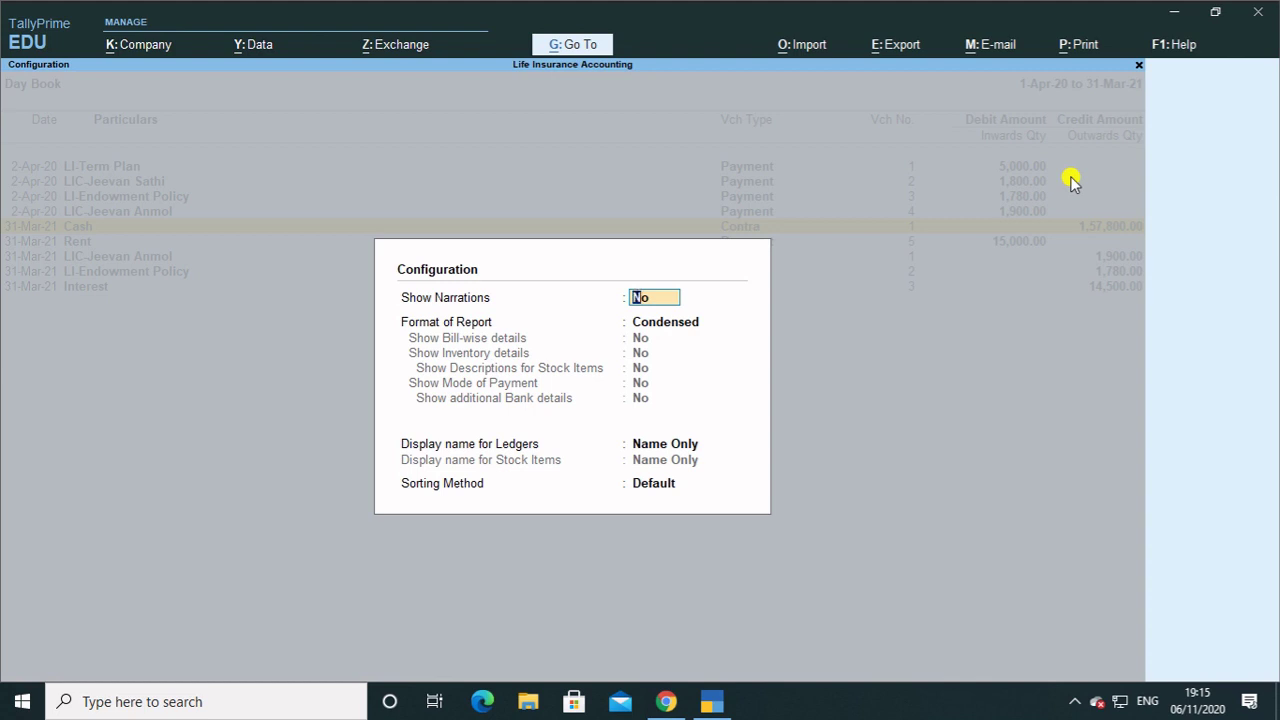
pyautogui.write('y')
pyautogui.press('Return')
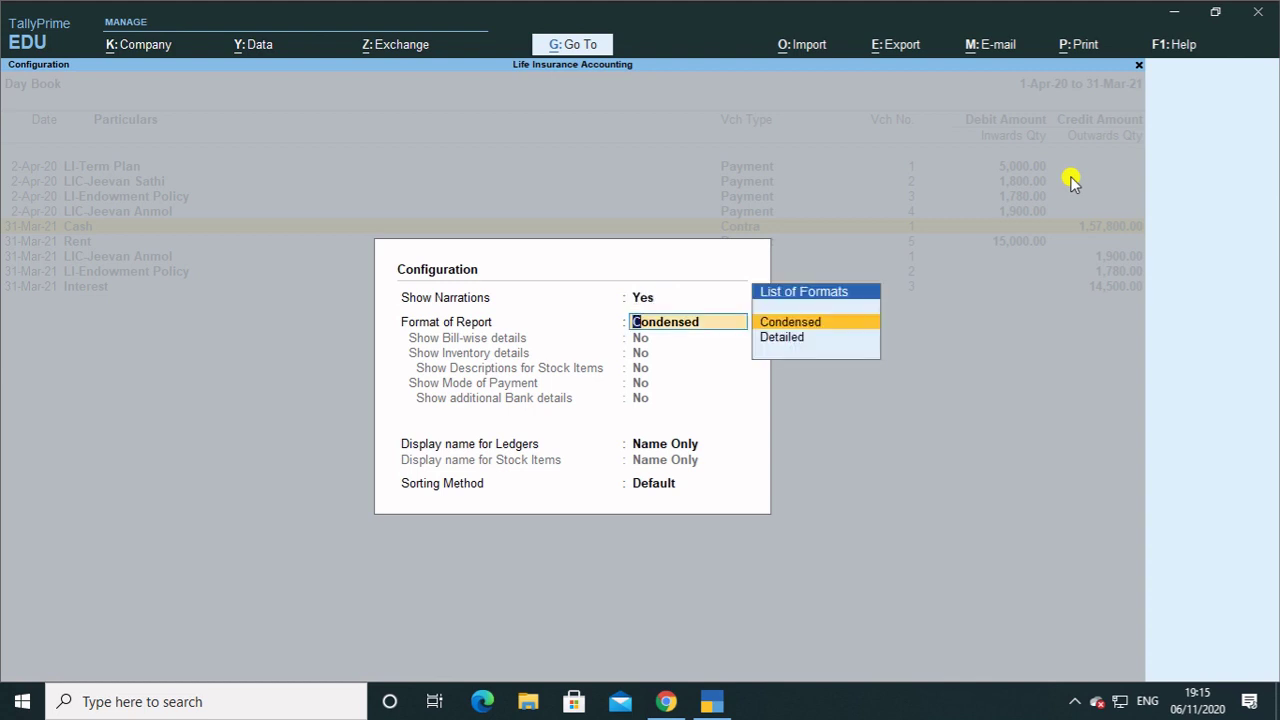
pyautogui.press('Return')
pyautogui.press('Return')
pyautogui.press('Return')
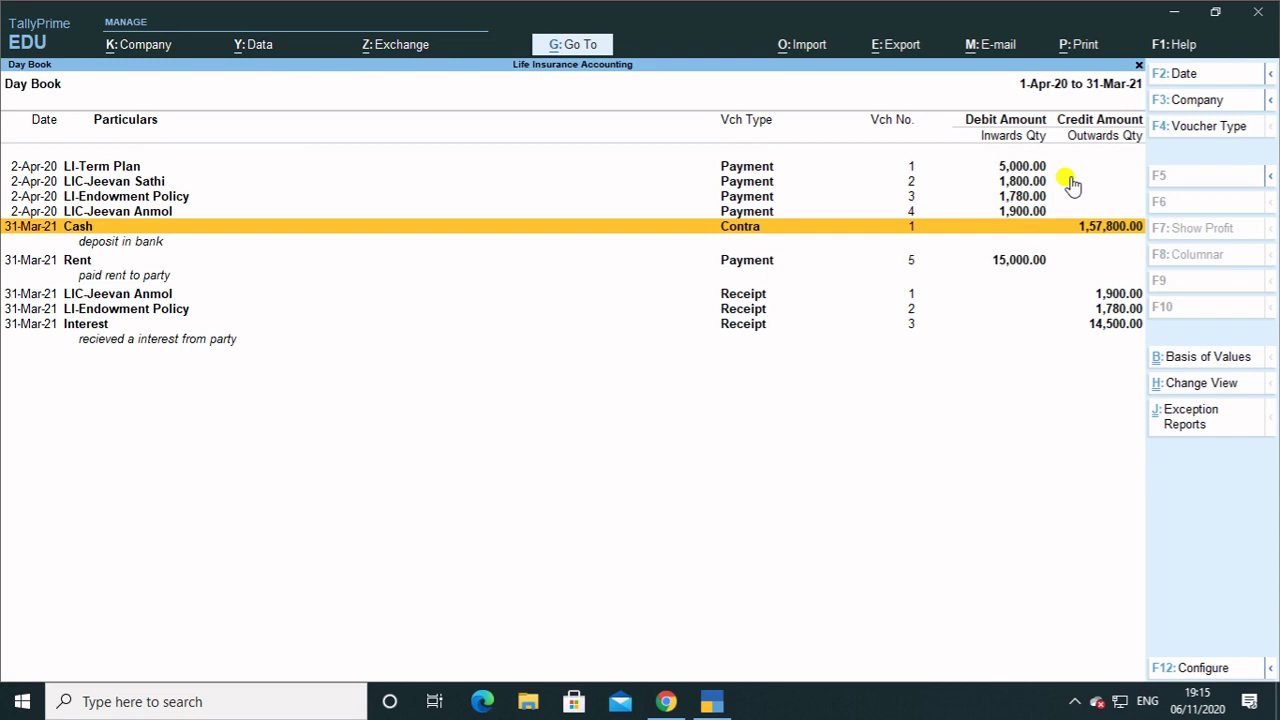
# Change the Day Book's report format to Detailed and enable bill-wise details
pyautogui.press('F12')
pyautogui.press('Return')
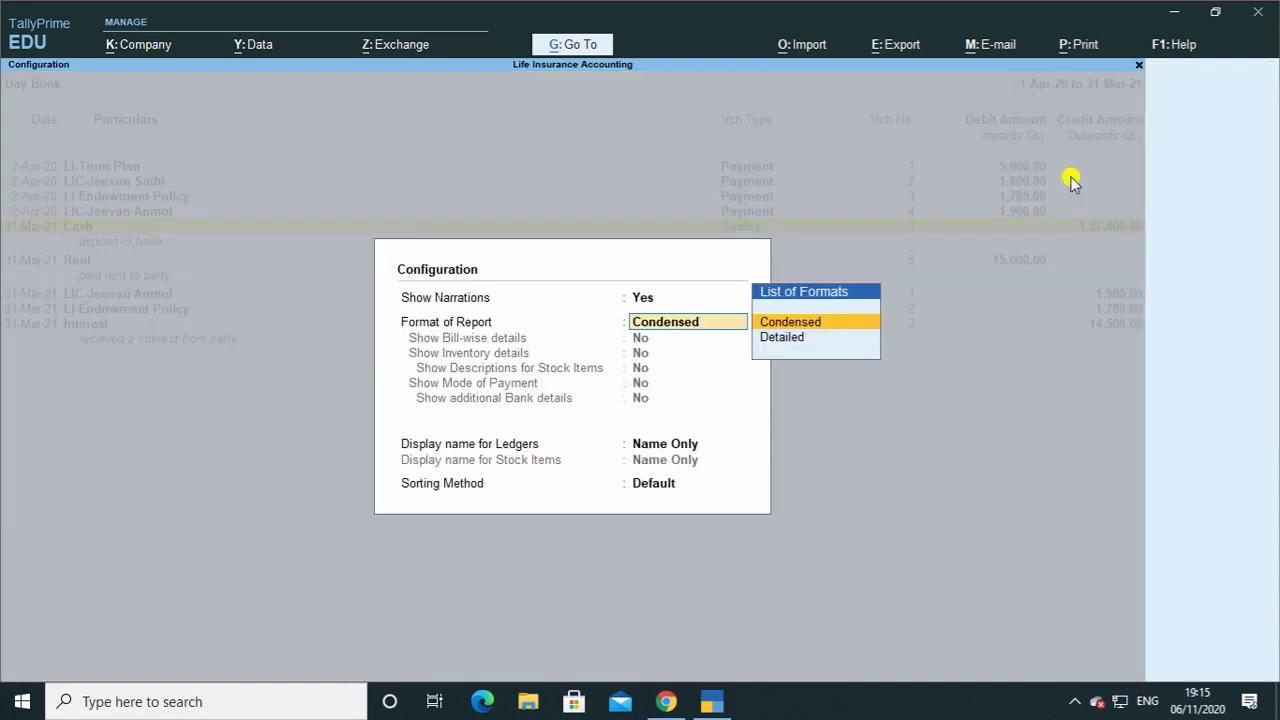
pyautogui.press('Down')
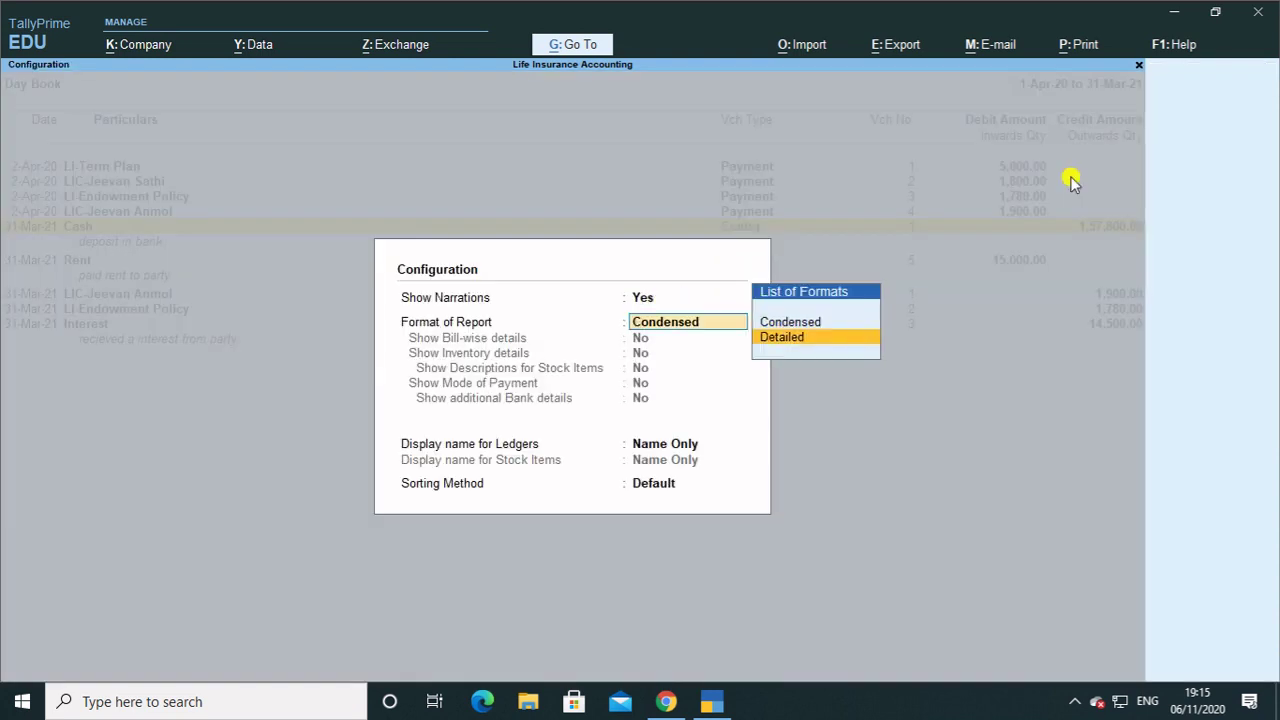
pyautogui.press('Return')
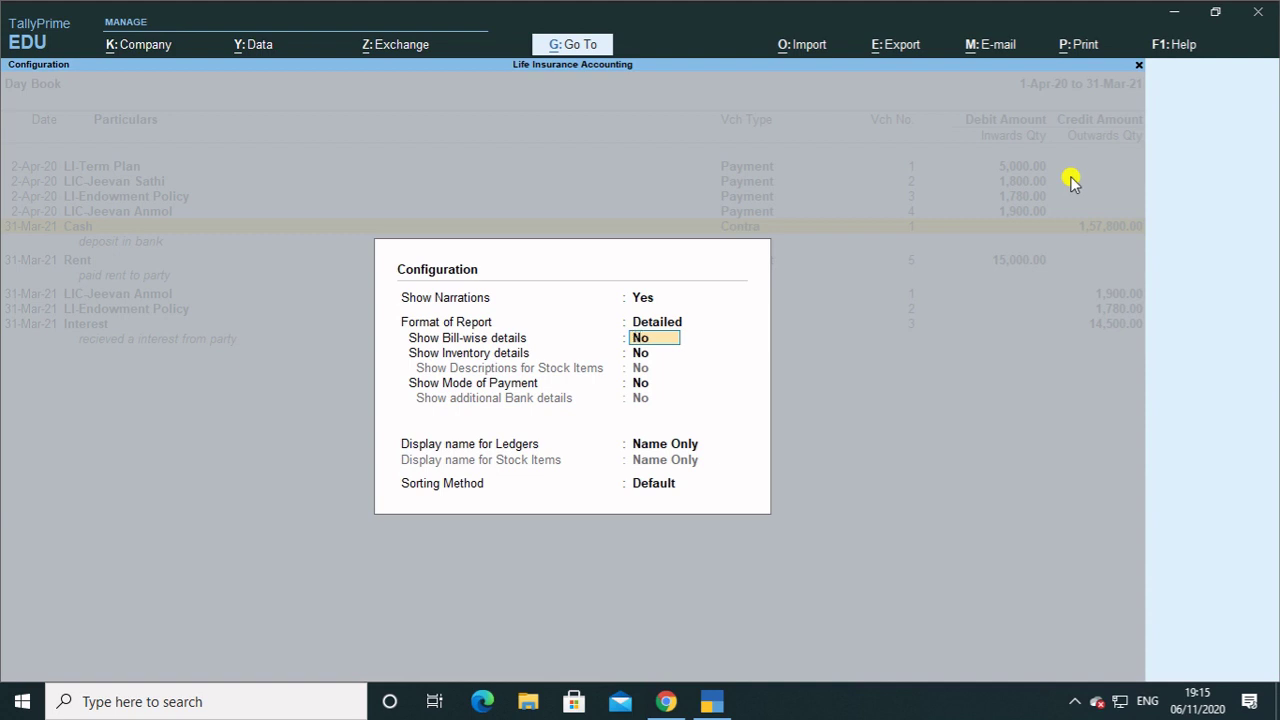
pyautogui.write('y')
pyautogui.press('Return')
pyautogui.press('Return')
pyautogui.press('Return')
pyautogui.press('Return')
pyautogui.press('Return')
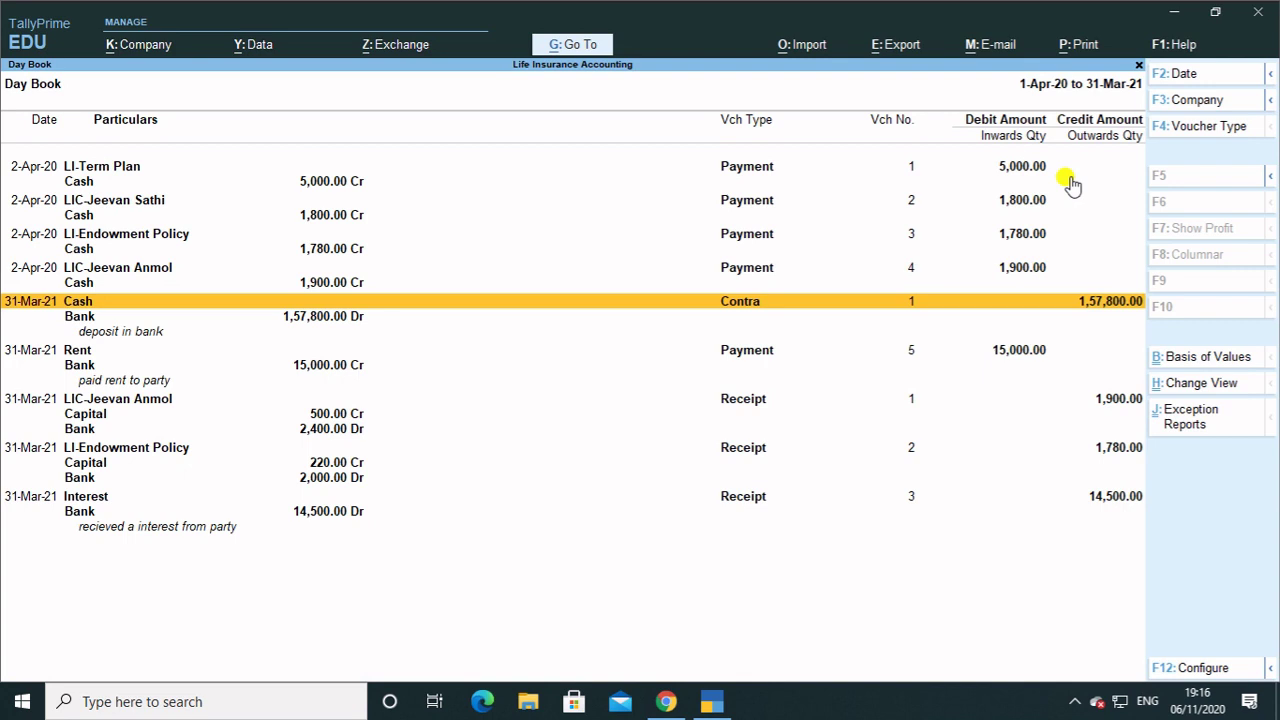
# Configure the detailed Day Book to show the mode of payment, leaving inventory and additional bank details off
pyautogui.press('F12')
pyautogui.press('Return')
pyautogui.press('Return')
pyautogui.press('Return')
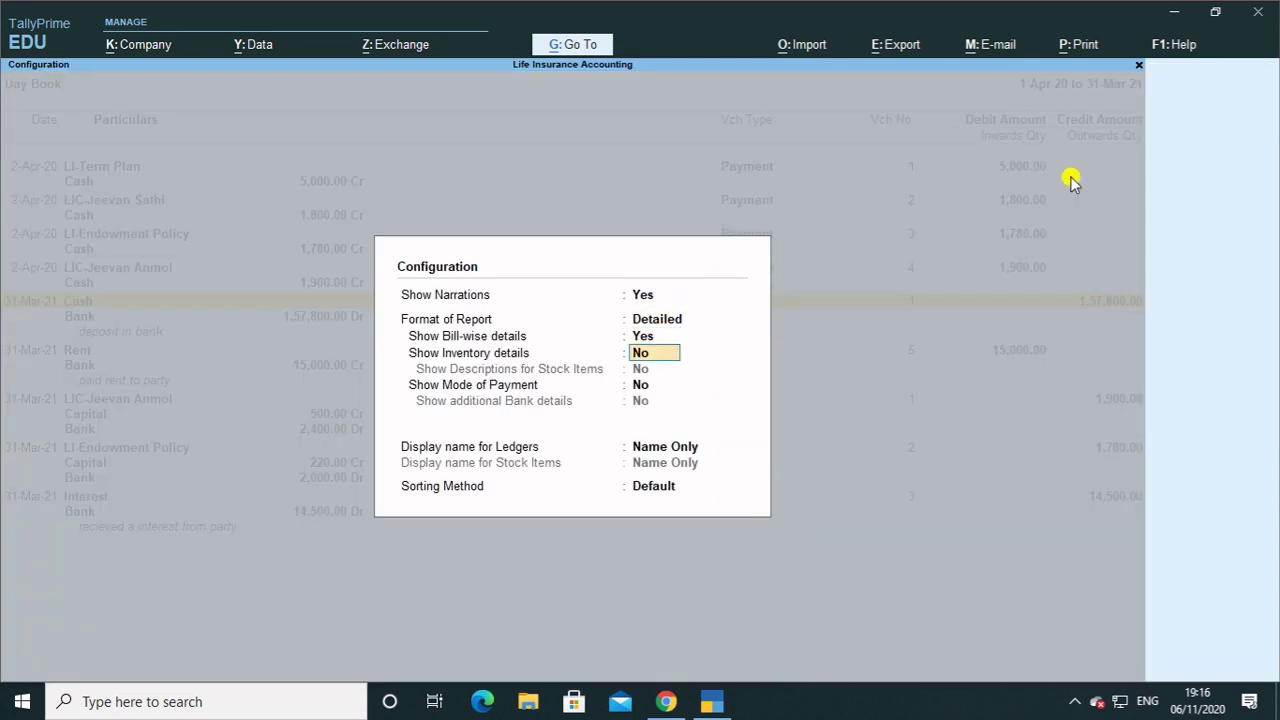
pyautogui.press('Return')
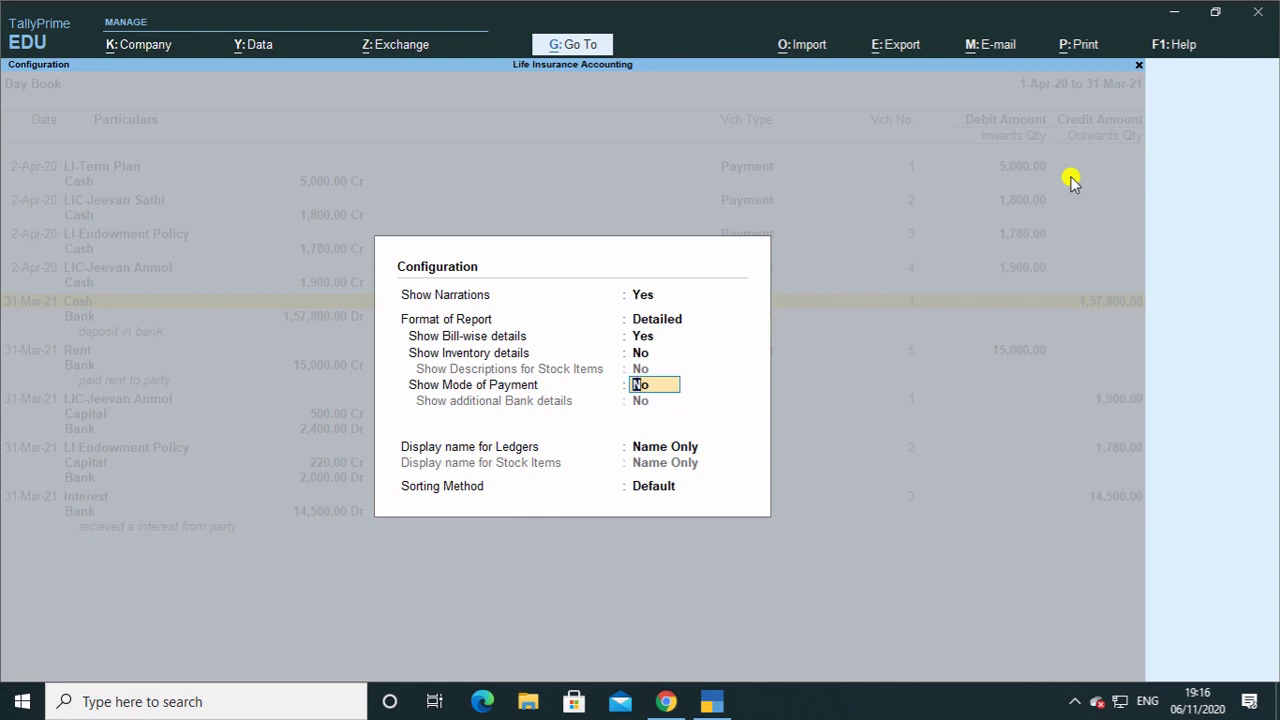
pyautogui.write('y')
pyautogui.press('Return')
pyautogui.press('Return')
pyautogui.press('Return')
pyautogui.press('Return')
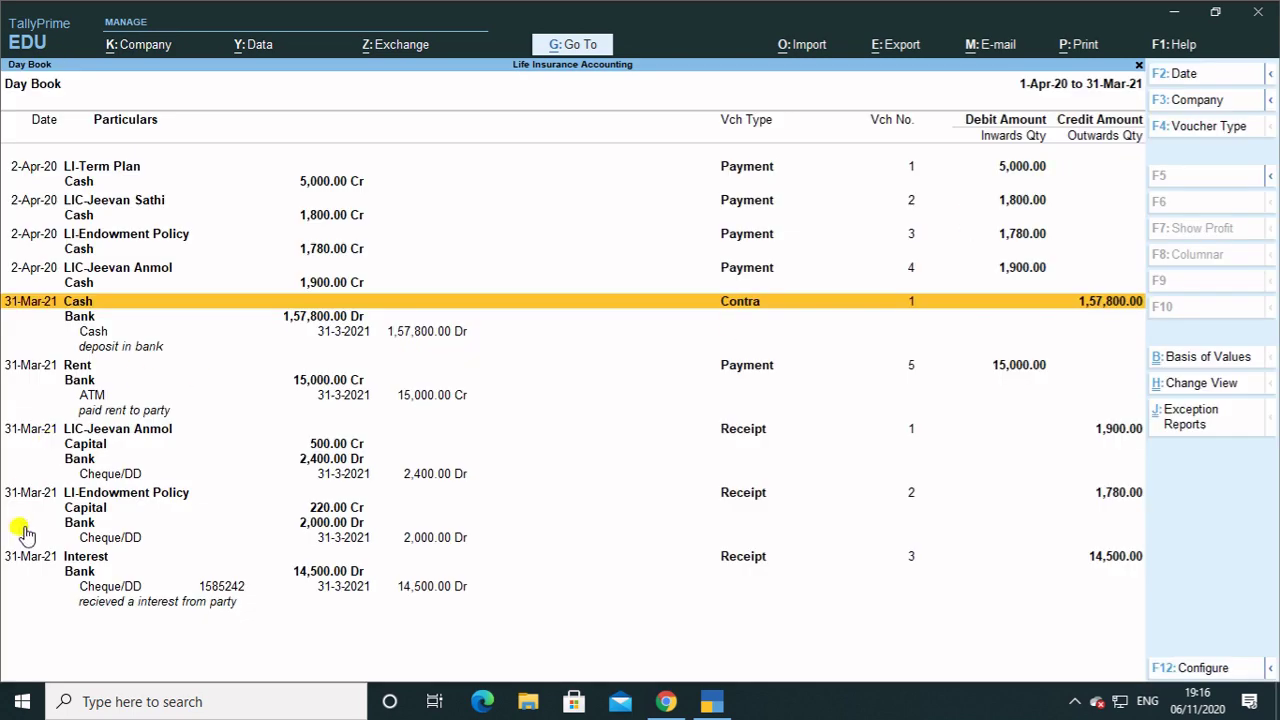
# Look through the Day Book's contra, rent payment and receipt entries with their payment modes and narrations
pyautogui.press('Down')
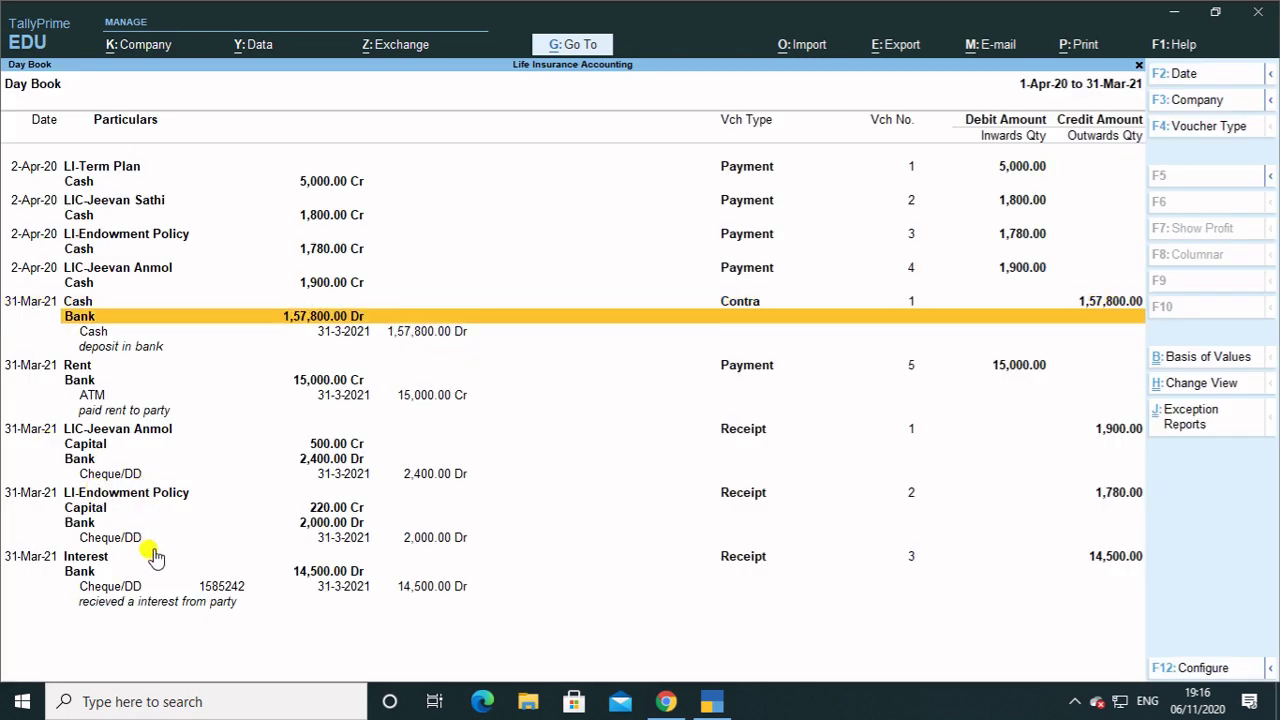
pyautogui.press('Up')
pyautogui.press('Down')
pyautogui.press('Down')
pyautogui.press('Down')
pyautogui.press('Down')
pyautogui.press('Down')
pyautogui.press('Down')
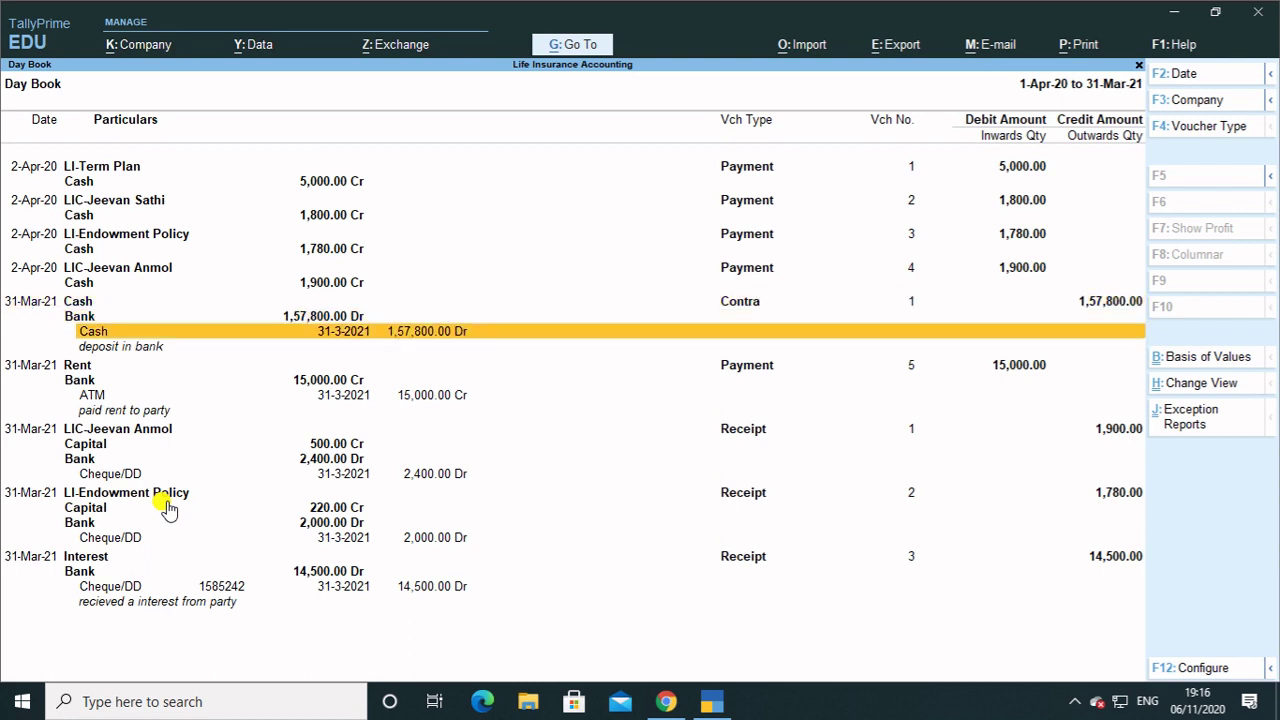
pyautogui.press('Down')
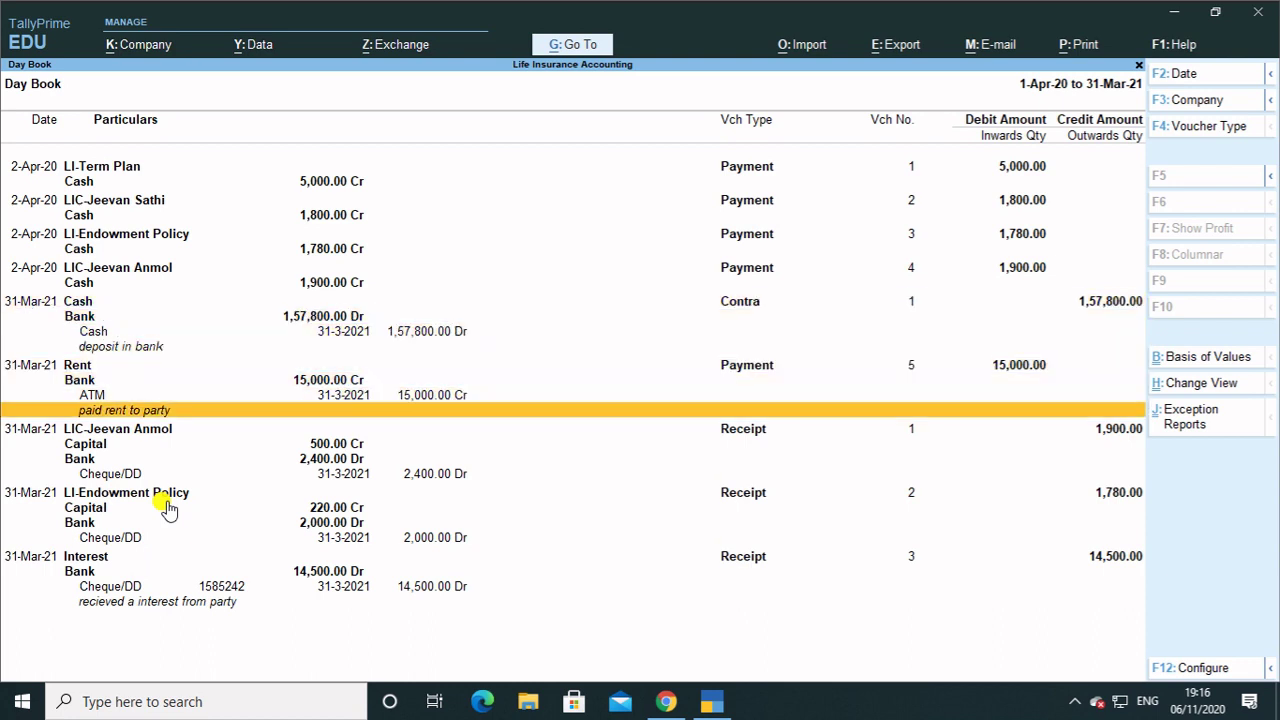
pyautogui.press('Down')
pyautogui.press('Down')
pyautogui.press('Down')
pyautogui.press('Down')
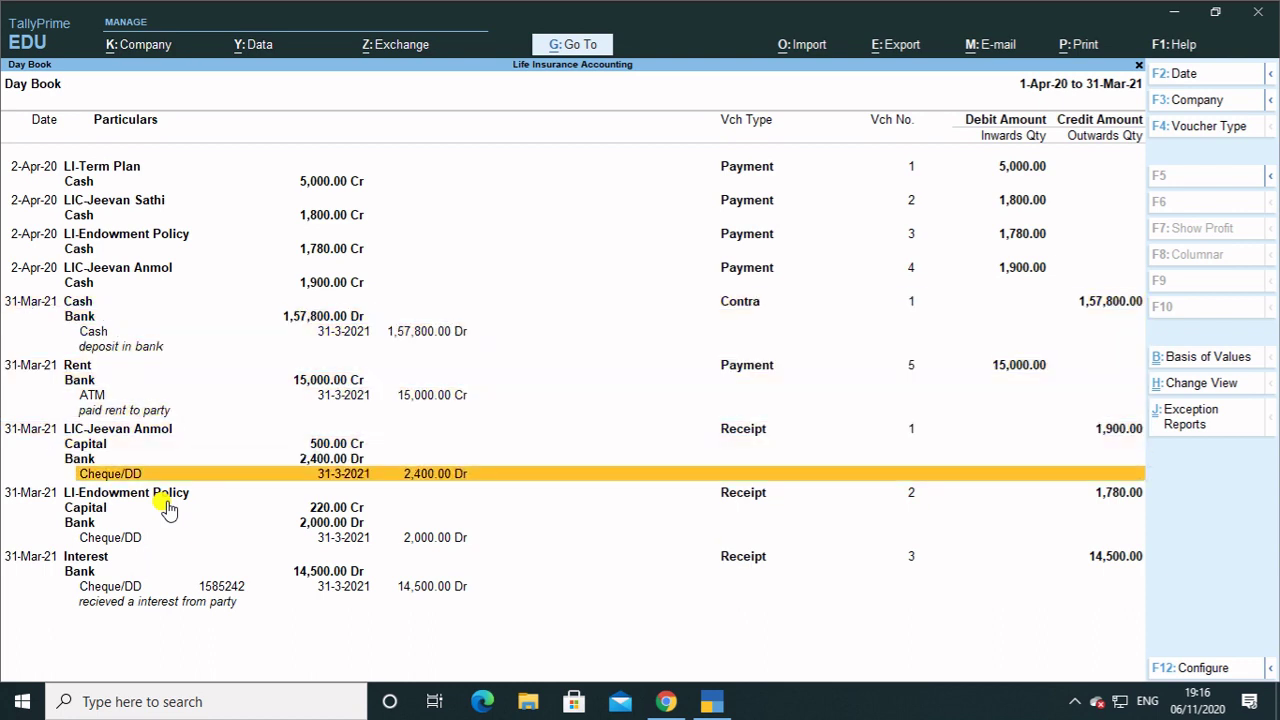
pyautogui.press('Down')
pyautogui.press('Down')
pyautogui.press('Down')
pyautogui.press('Down')
pyautogui.press('Down')
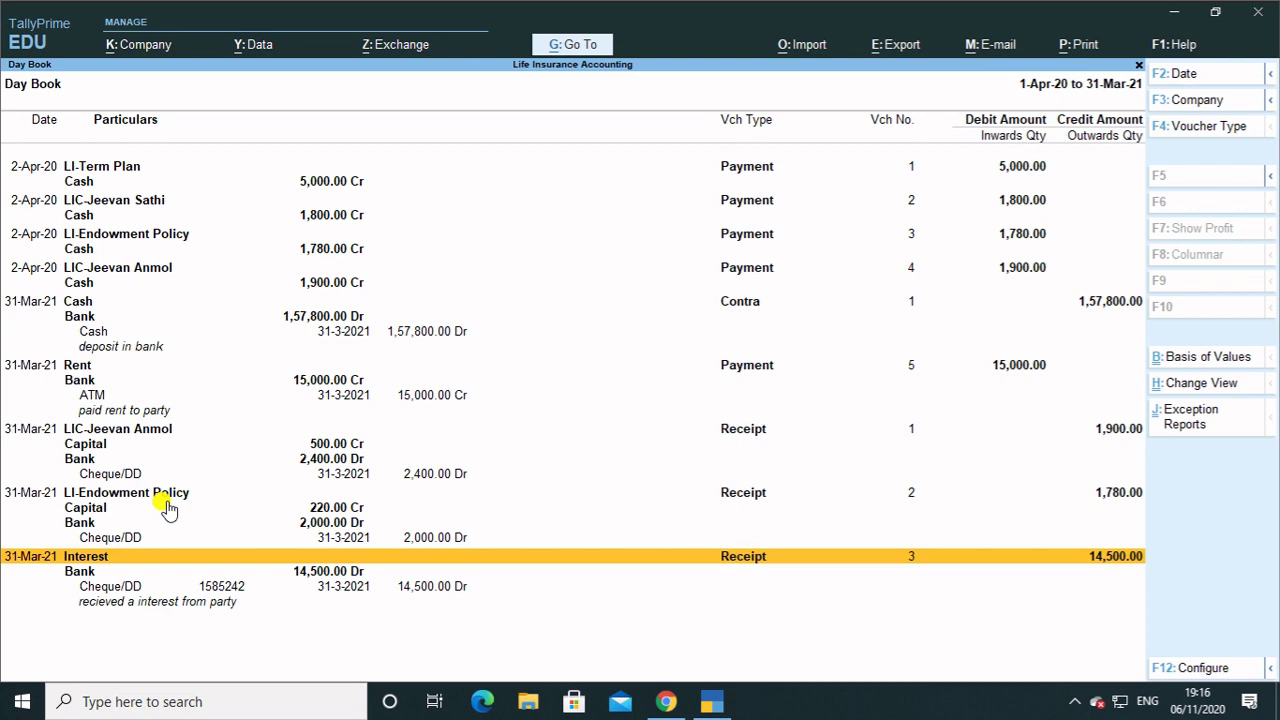
# Set the detailed Day Book's sorting method to Amount (Increasing)
pyautogui.press('F12')
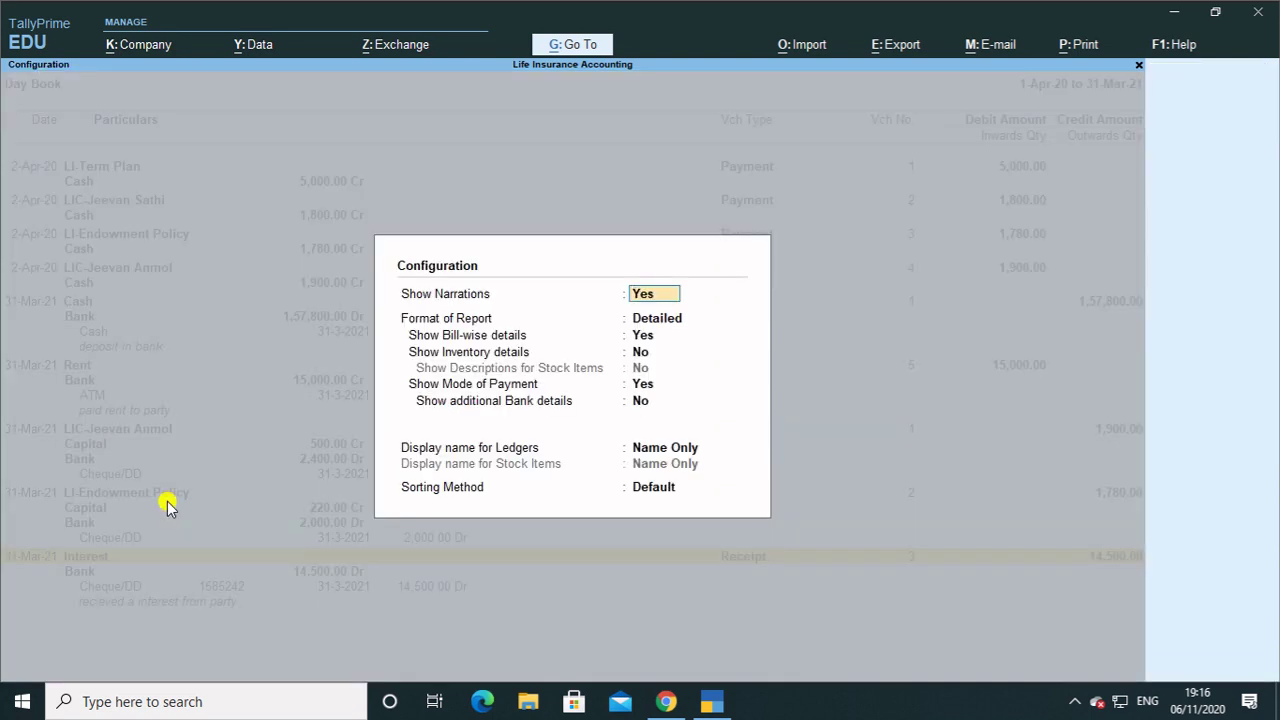
pyautogui.press('Down')
pyautogui.press('Down')
pyautogui.press('Down')
pyautogui.press('Down')
pyautogui.press('Down')
pyautogui.press('Down')
pyautogui.press('Down')
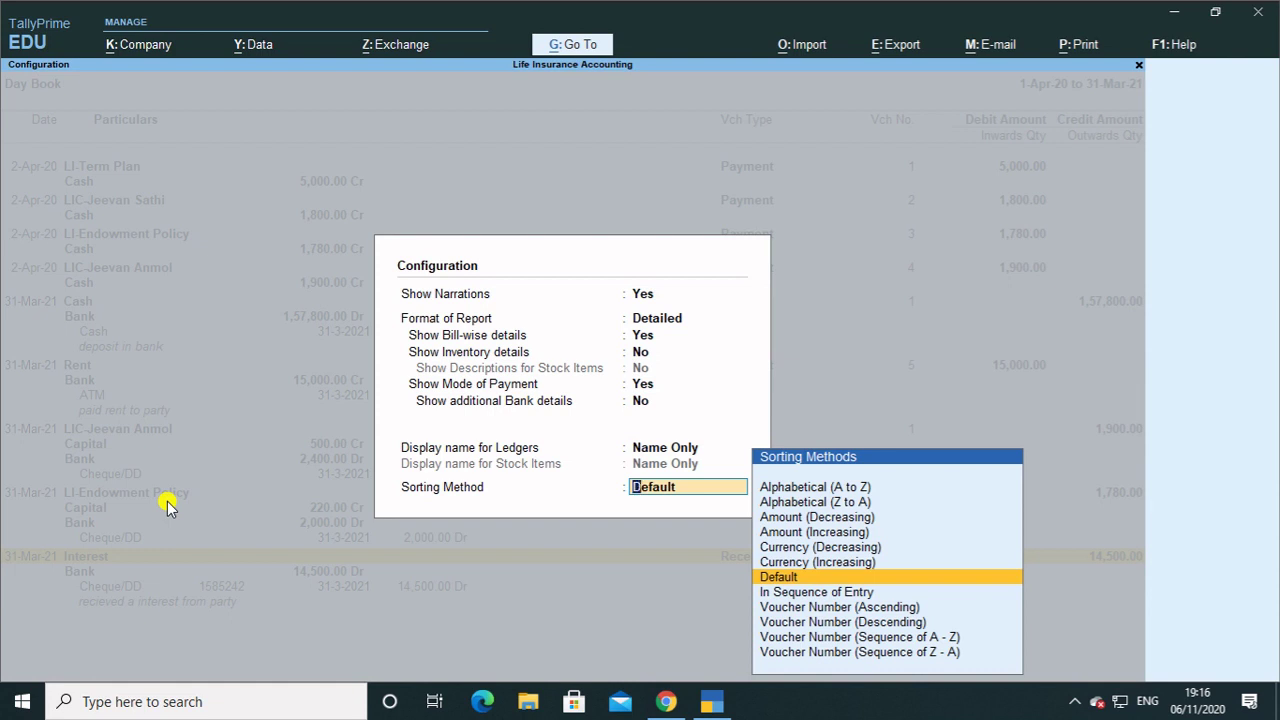
pyautogui.press('Up')
pyautogui.press('Up')
pyautogui.press('Up')
pyautogui.press('Up')
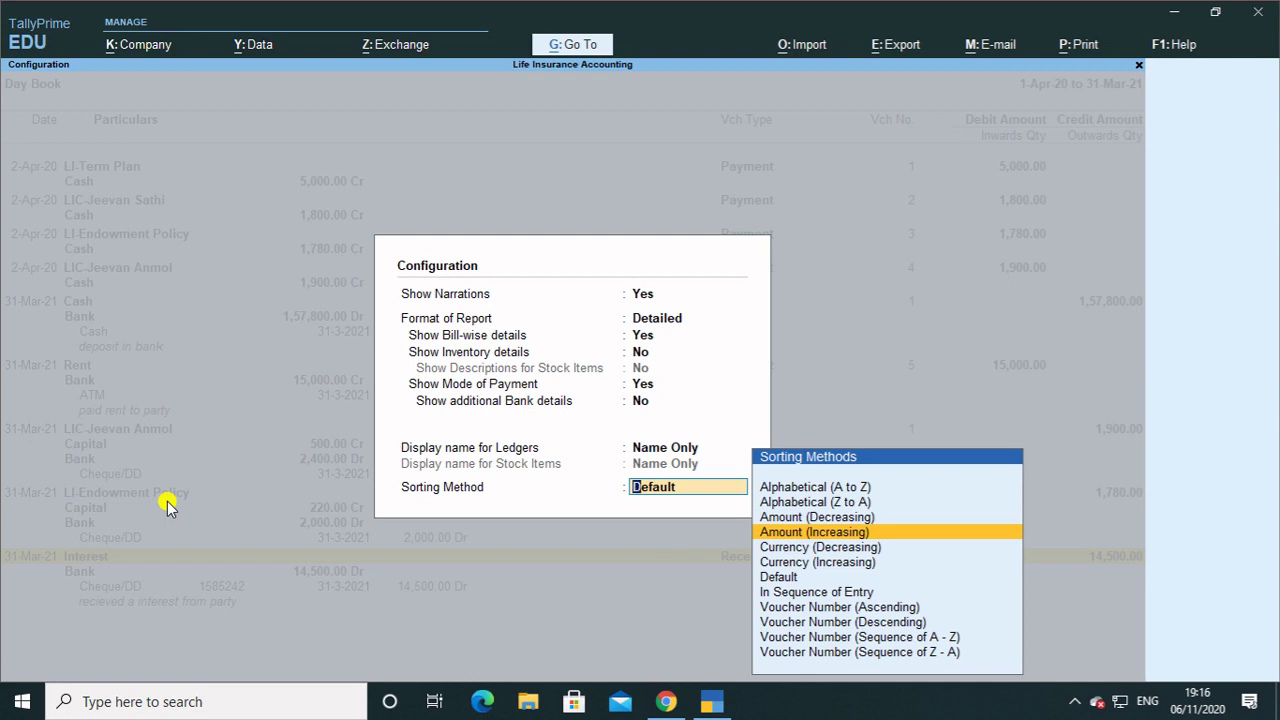
pyautogui.press('Return')
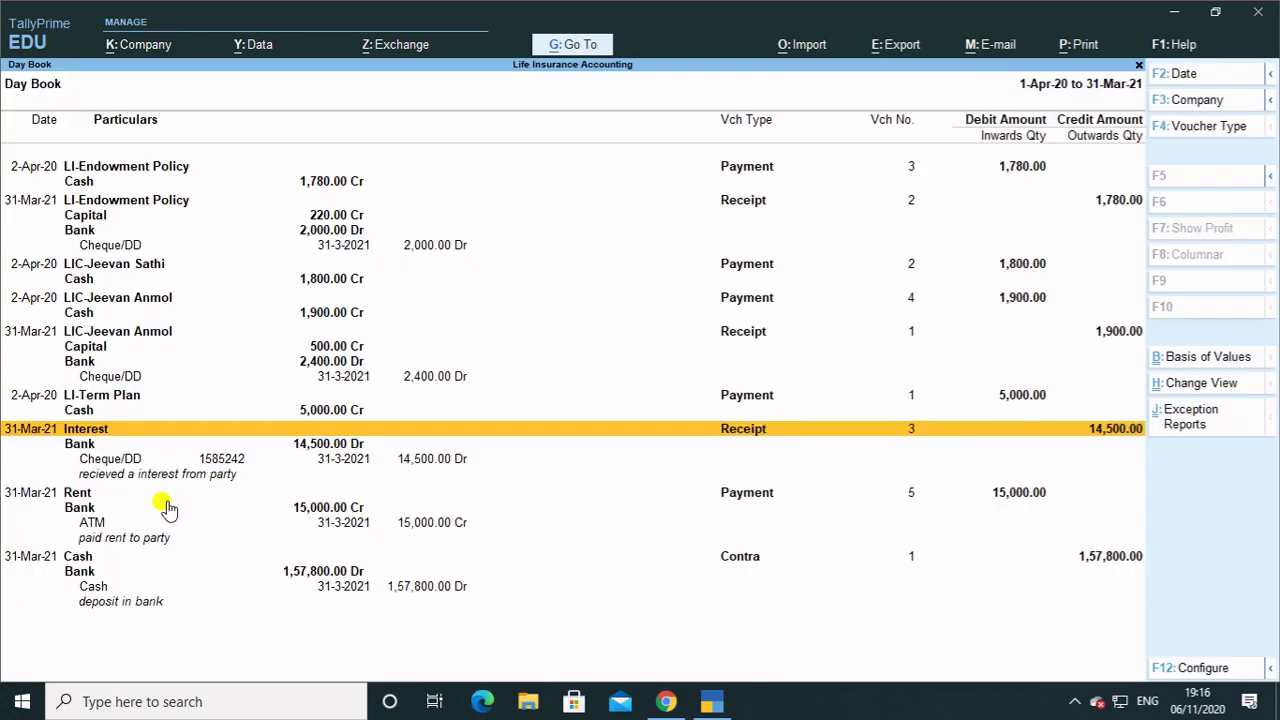
# Examine the order of the sorted Day Book entries from the Interest receipt up to the first entry
pyautogui.press('Up')
pyautogui.press('Up')
pyautogui.press('Up')
pyautogui.press('Up')
pyautogui.press('Up')
pyautogui.press('Up')
pyautogui.press('Up')
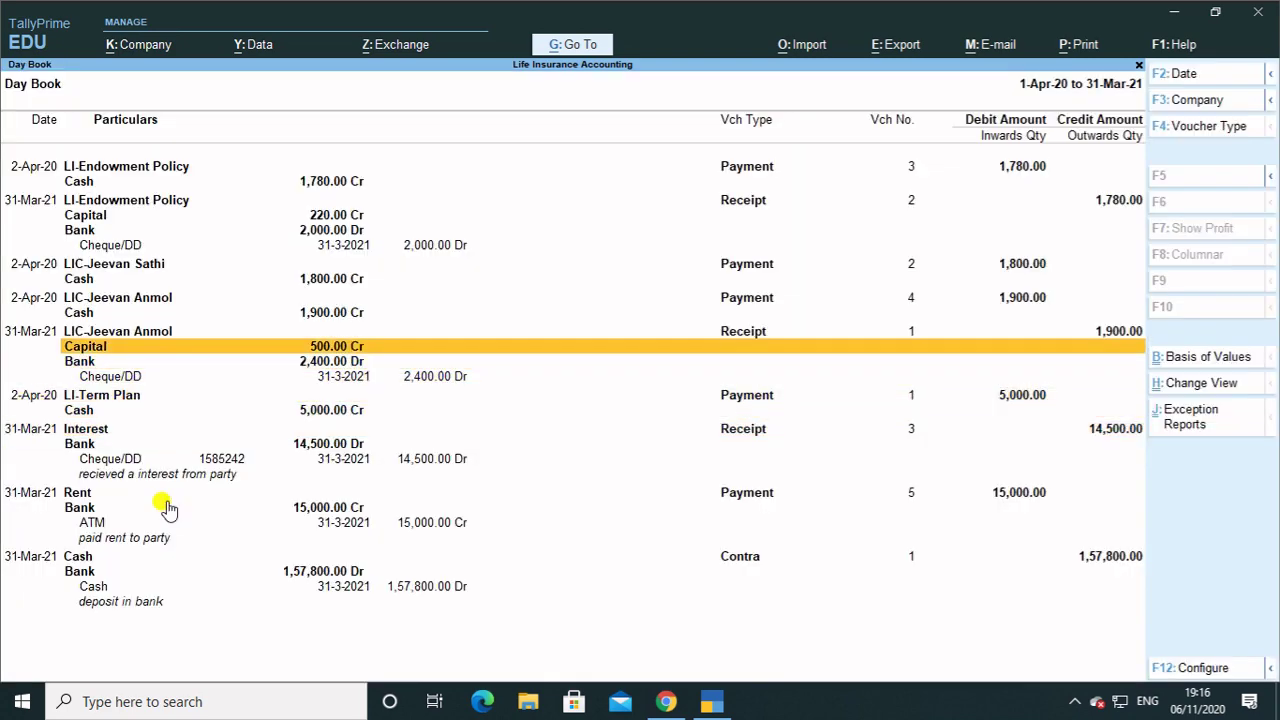
pyautogui.press('Up')
pyautogui.press('Up')
pyautogui.press('Up')
pyautogui.press('Up')
pyautogui.press('Up')
pyautogui.press('Up')
pyautogui.press('Up')
pyautogui.press('Up')
pyautogui.press('Up')
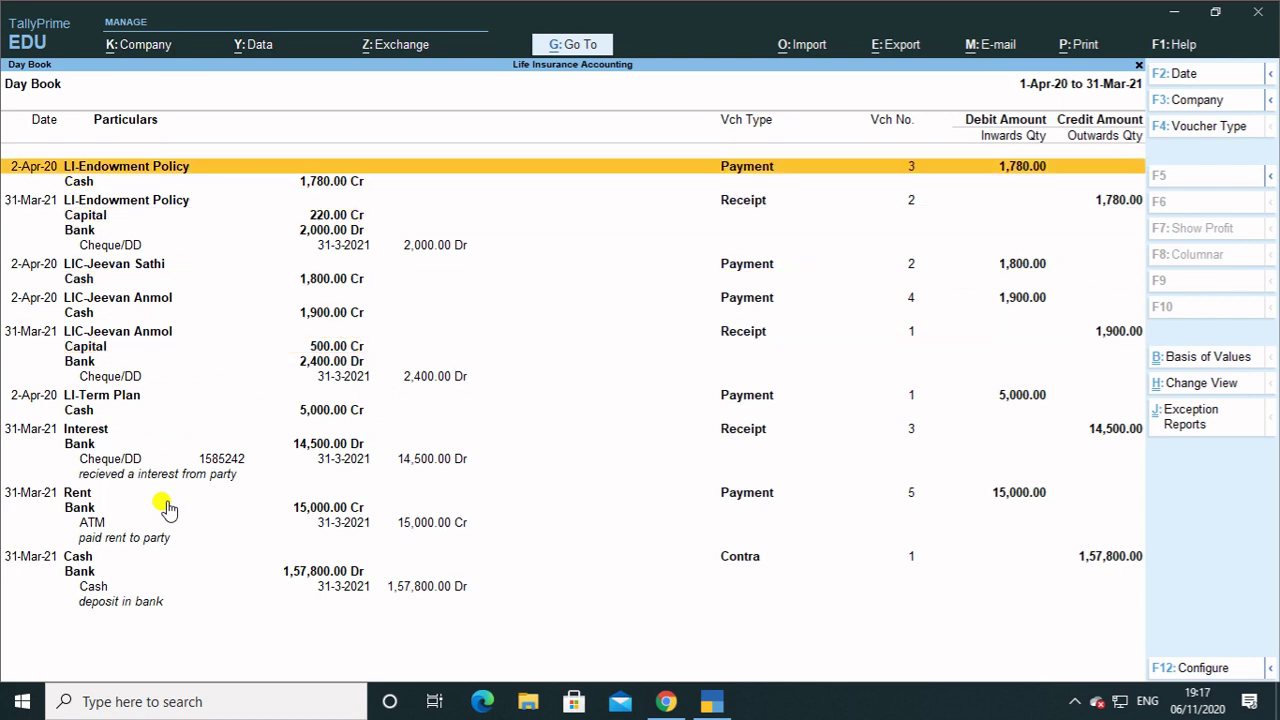
# Close and reopen the Day Book, setting its period to 1-Apr-20 to 31-Mar-21 again
pyautogui.press('Escape')
pyautogui.press('Return')
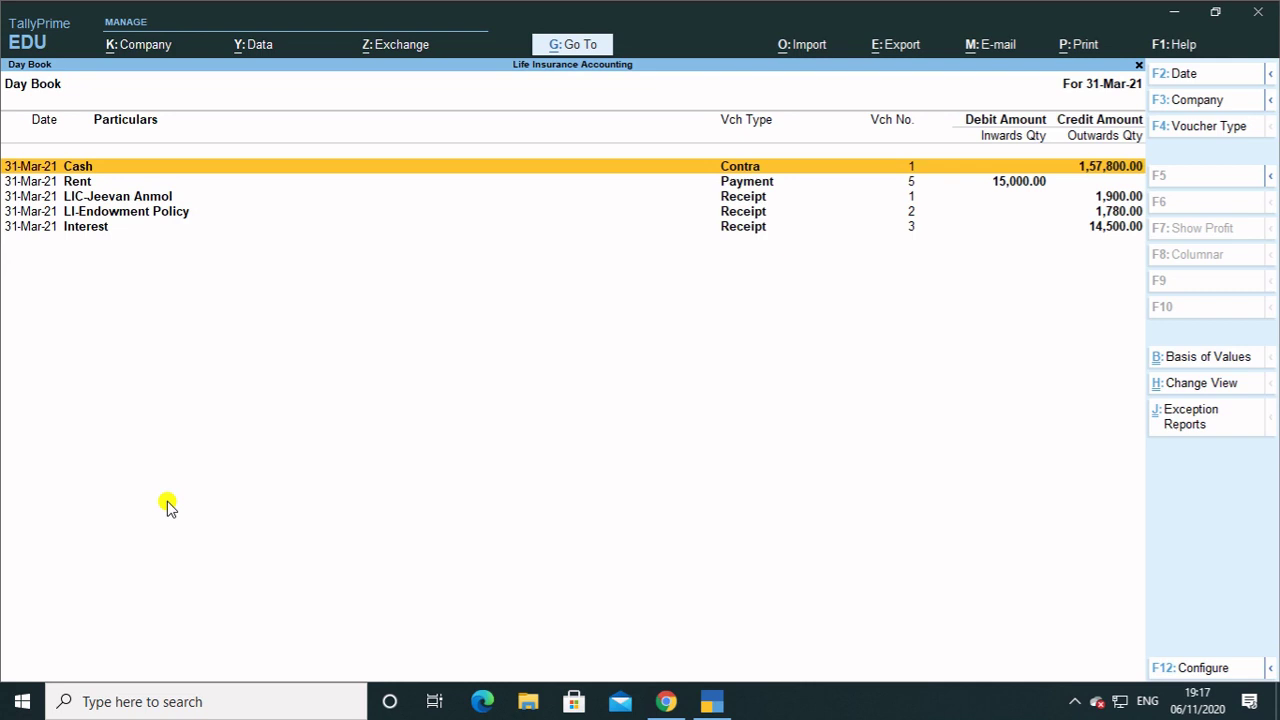
pyautogui.press('F2')
pyautogui.press('Return')
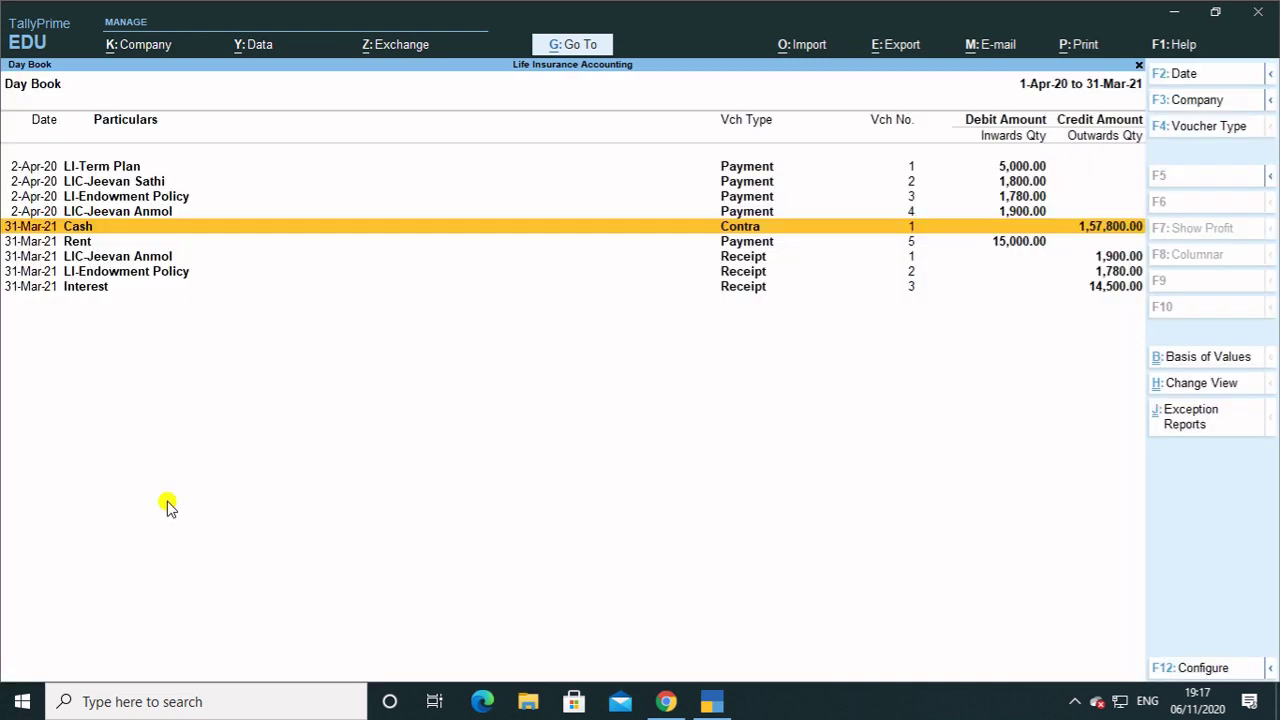
# Keep the Day Book in the Condensed format without narrations and sort its entries by Amount (Increasing)
pyautogui.press('F12')
pyautogui.press('Return')
pyautogui.press('Return')
pyautogui.press('BackSpace')
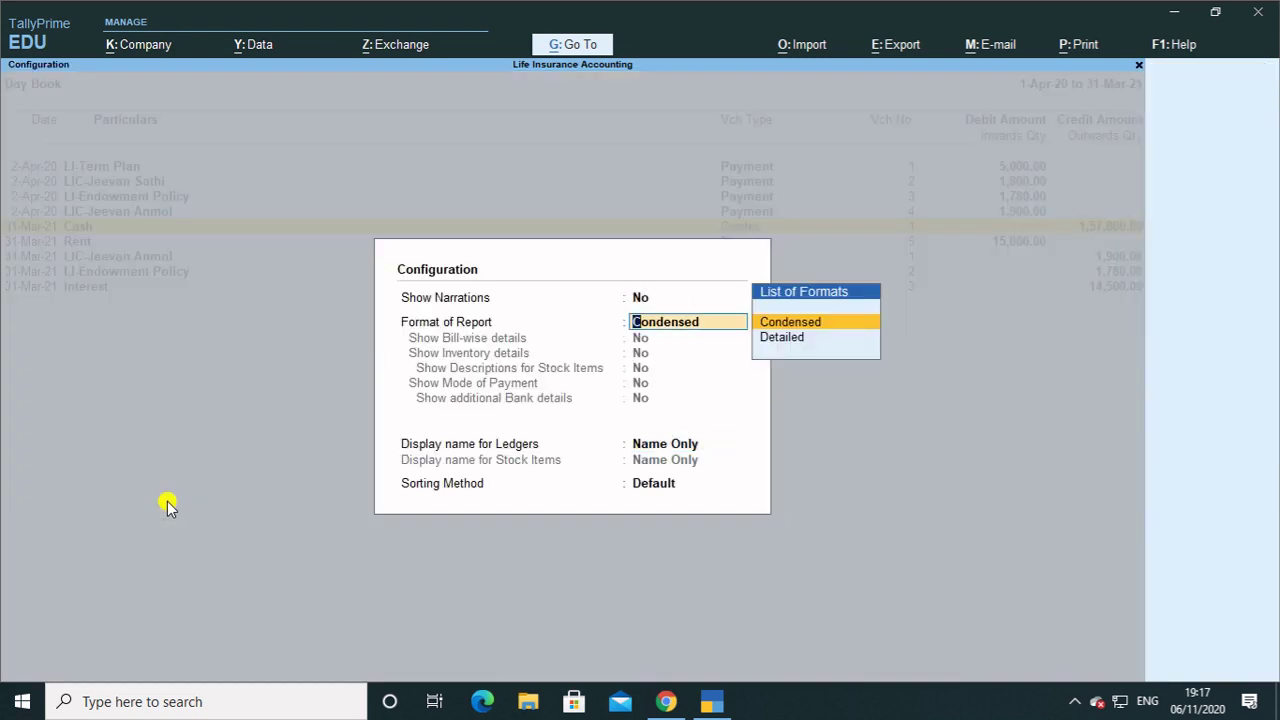
pyautogui.press('Return')
pyautogui.press('Return')
pyautogui.press('Up')
pyautogui.press('Up')
pyautogui.press('Up')
pyautogui.press('Up')
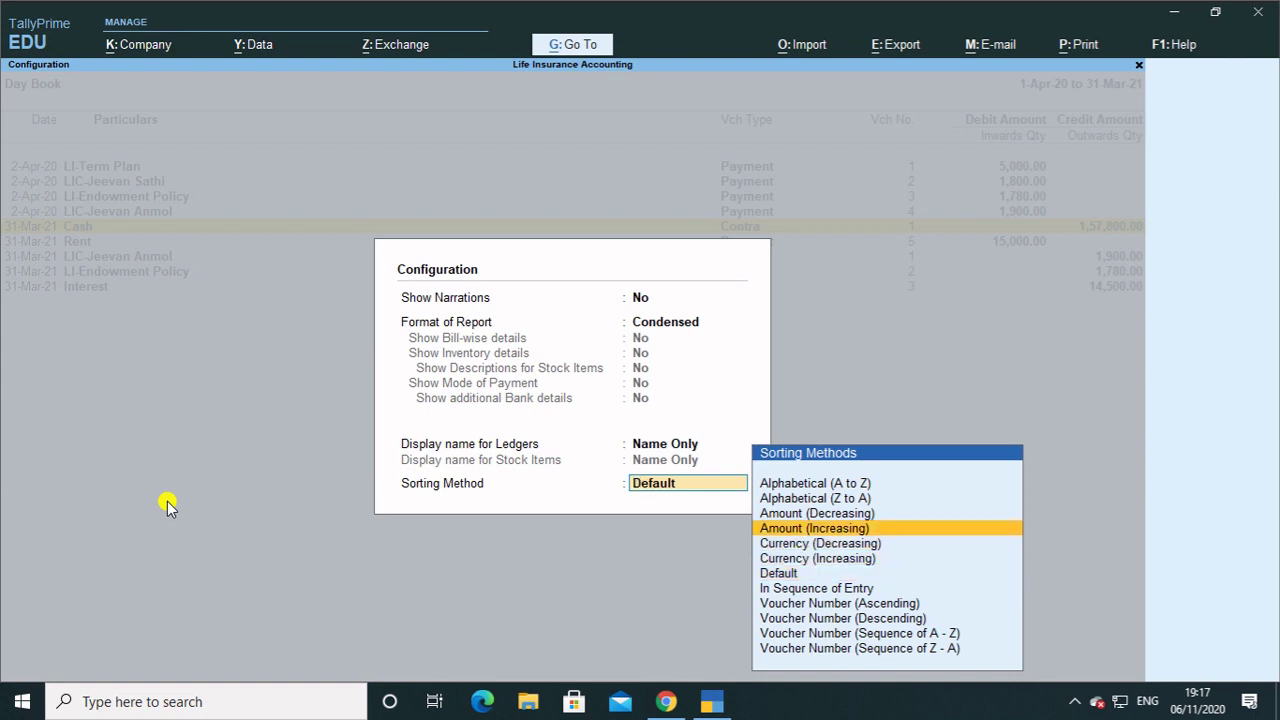
pyautogui.press('Down')
pyautogui.press('Return')
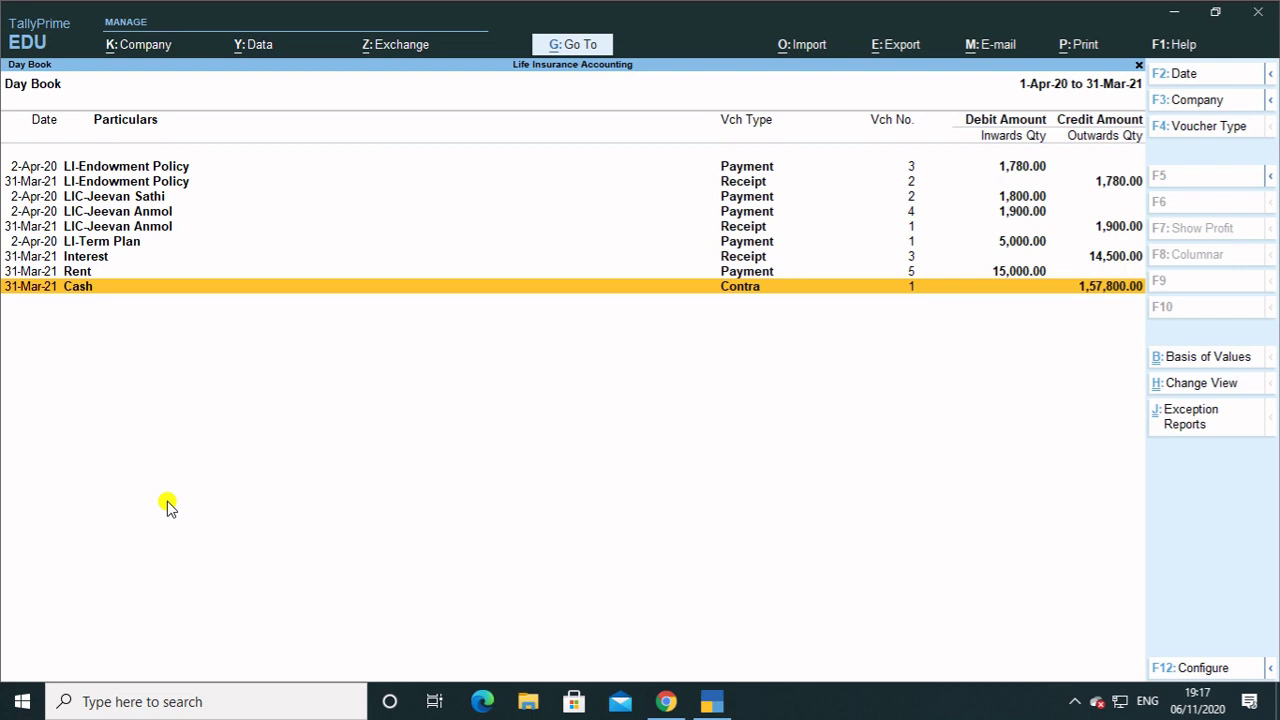
# Change the Day Book's format of report to Detailed, keeping narrations and bill-wise details off
pyautogui.press('F12')
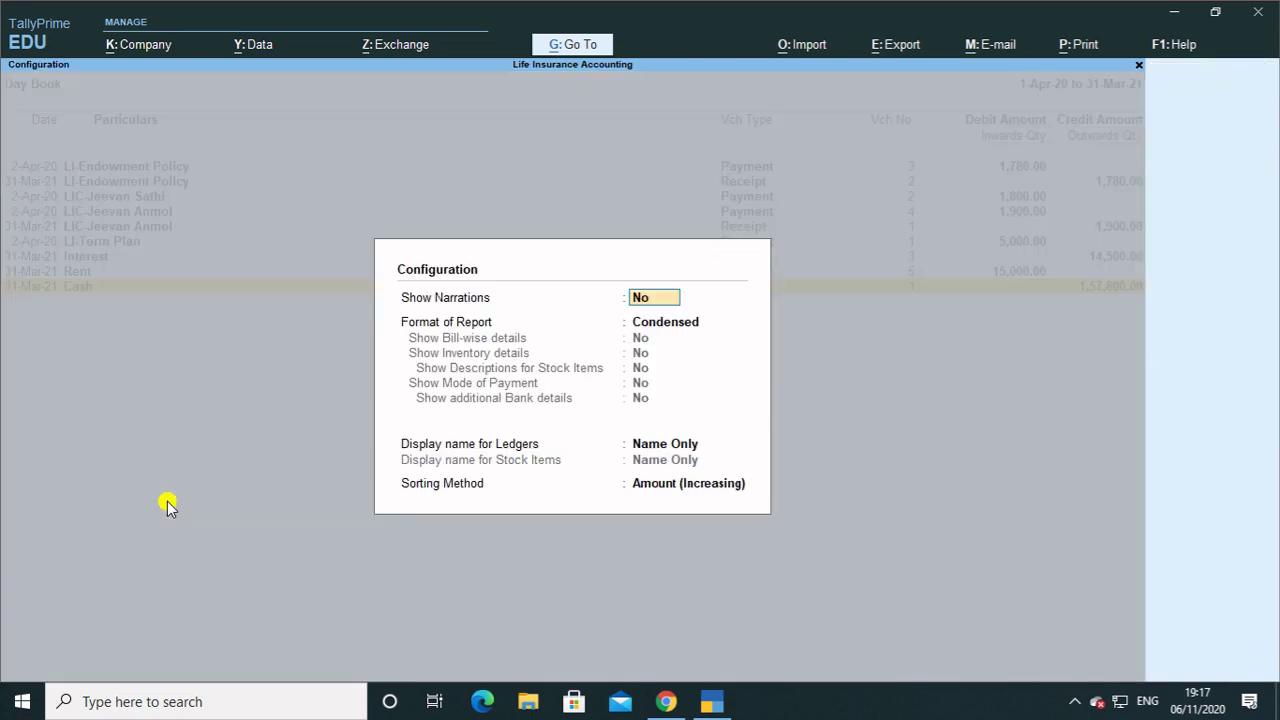
pyautogui.press('Return')
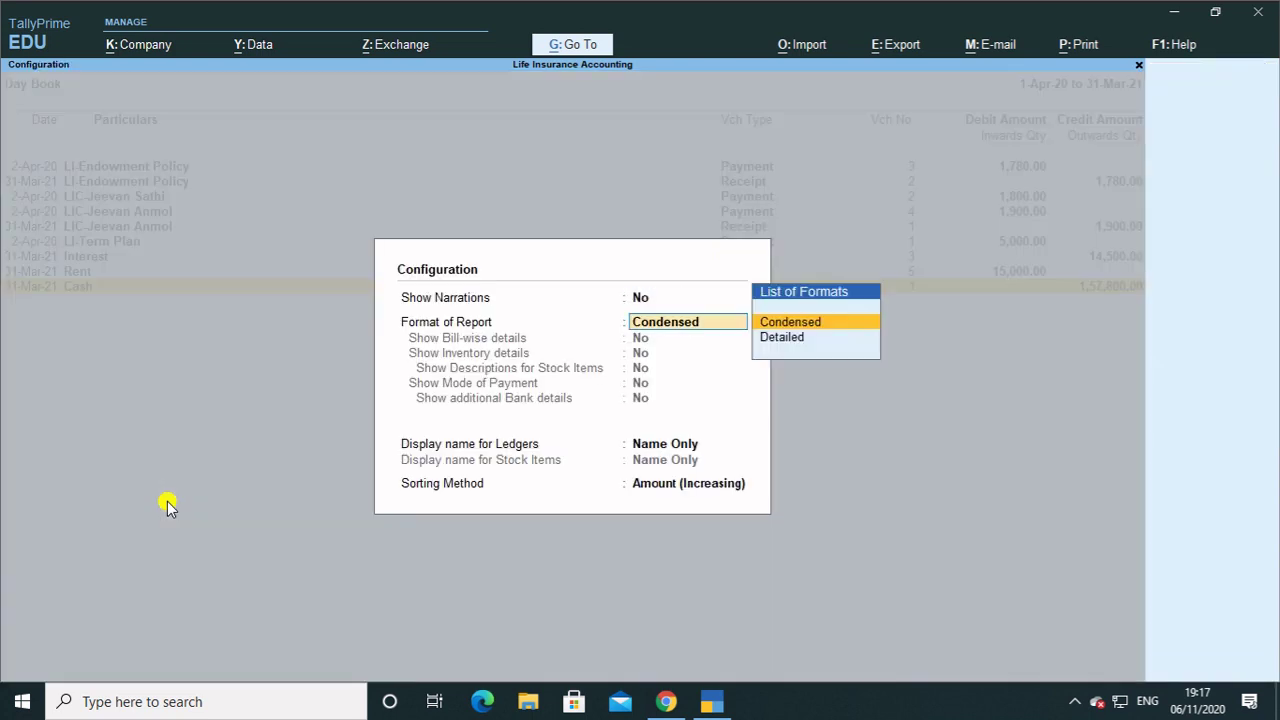
pyautogui.press('Return')
pyautogui.press('BackSpace')
pyautogui.press('Down')
pyautogui.press('Return')
pyautogui.press('Return')
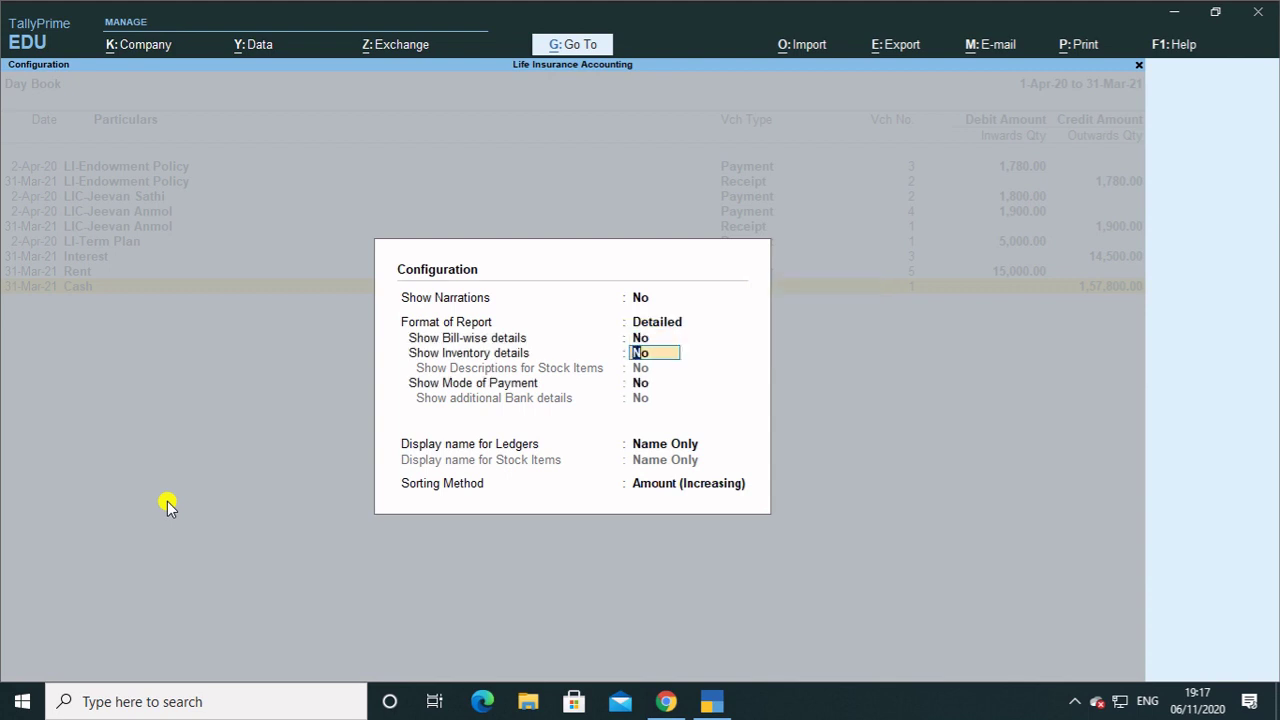
# Turn on inventory details for the Day Book and apply the configuration with the remaining options kept
pyautogui.press('y')
pyautogui.press('Return')
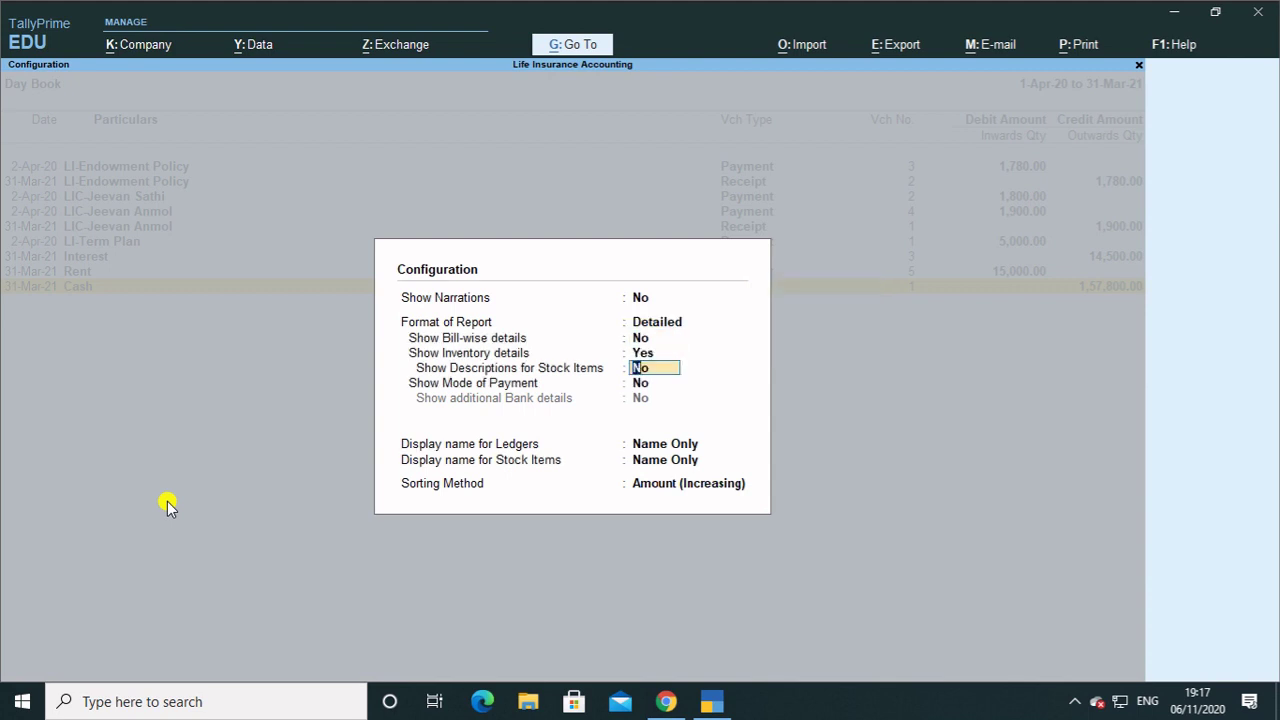
pyautogui.press('Return')
pyautogui.press('Return')
pyautogui.press('Return')
pyautogui.press('Return')
pyautogui.press('Return')
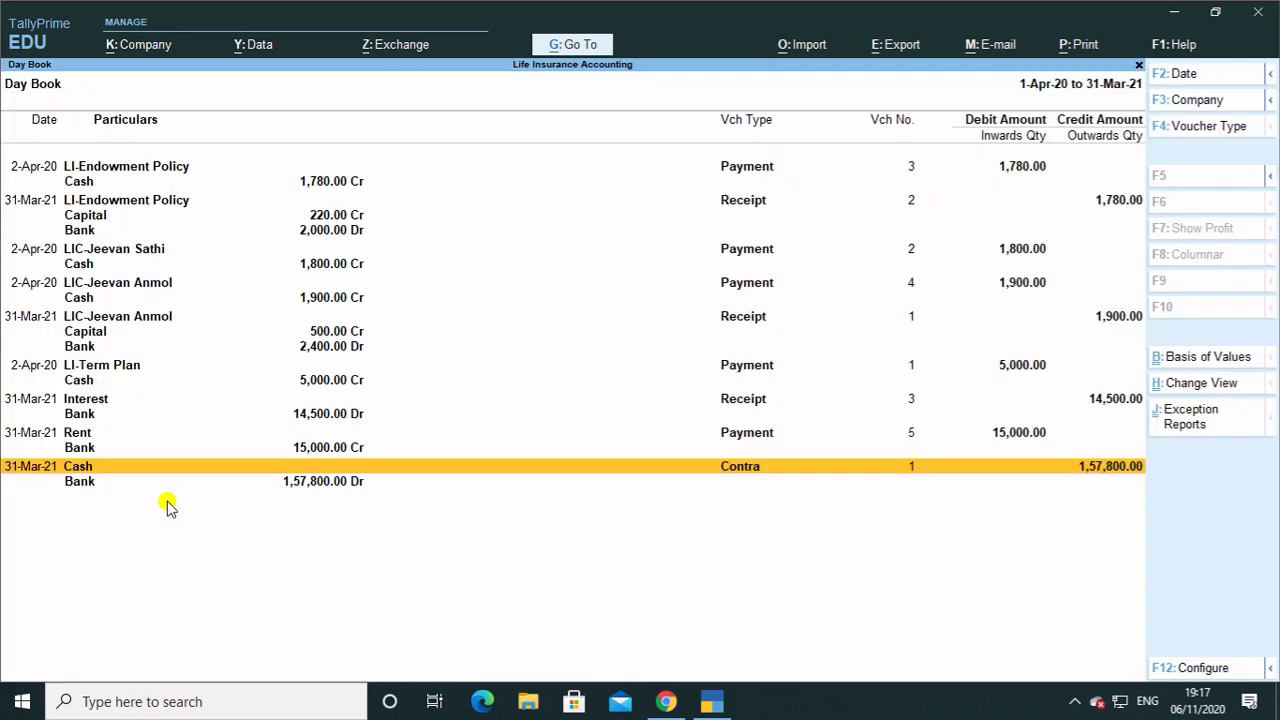
# Examine the detailed Day Book entries from the Cash contra up to the LIC-Jeevan Sathi payment
pyautogui.press('Up')
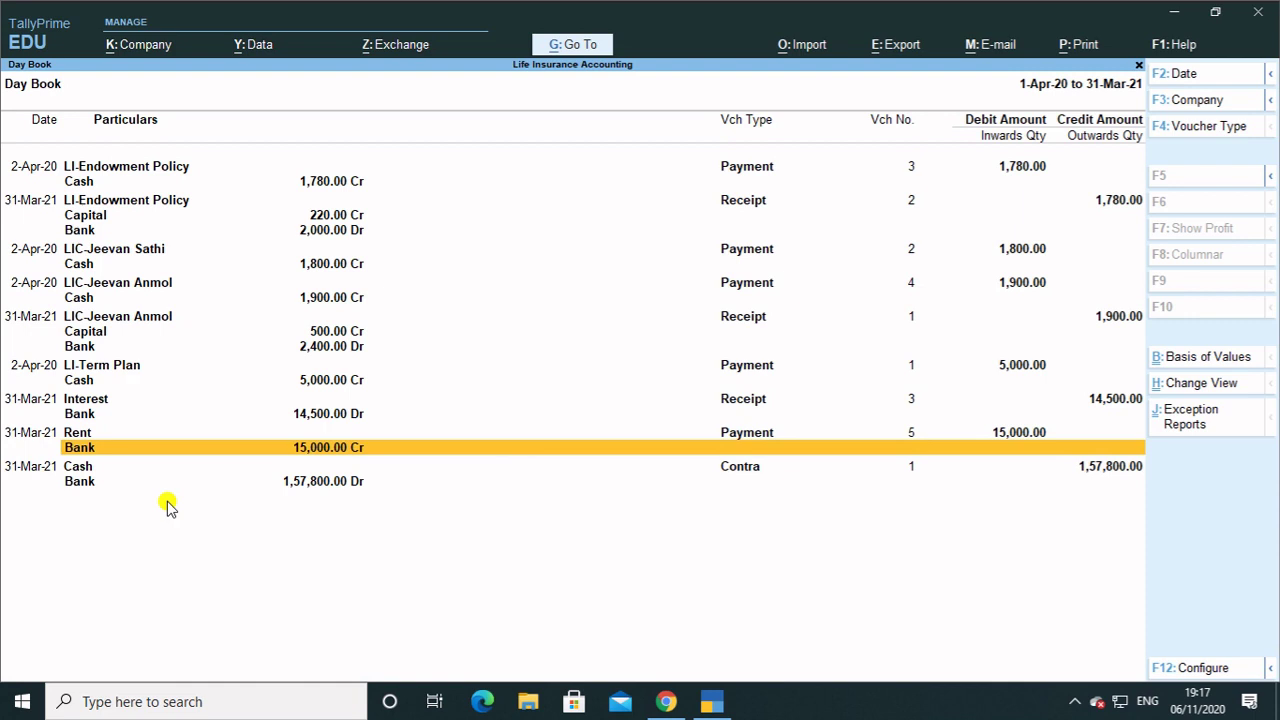
pyautogui.press('Up')
pyautogui.press('Up')
pyautogui.press('Up')
pyautogui.press('Up')
pyautogui.press('Up')
pyautogui.press('Up')
pyautogui.press('Up')
pyautogui.press('Up')
pyautogui.press('Up')
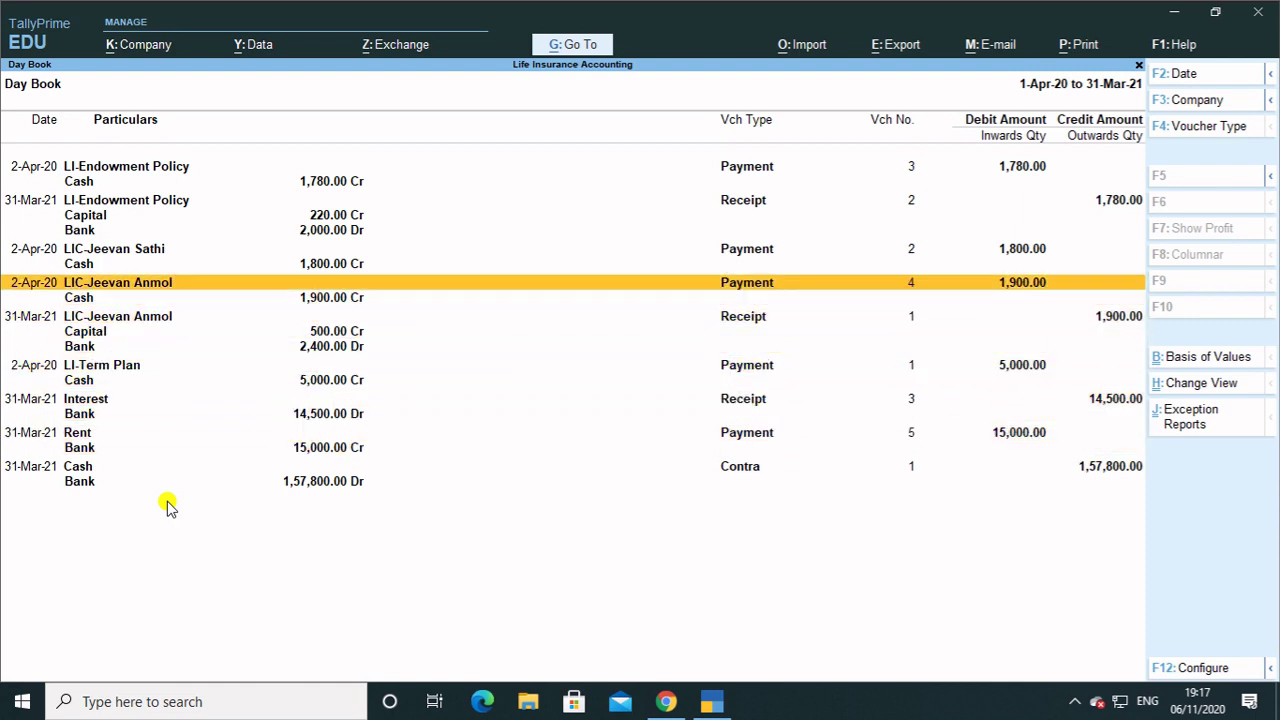
pyautogui.press('Up')
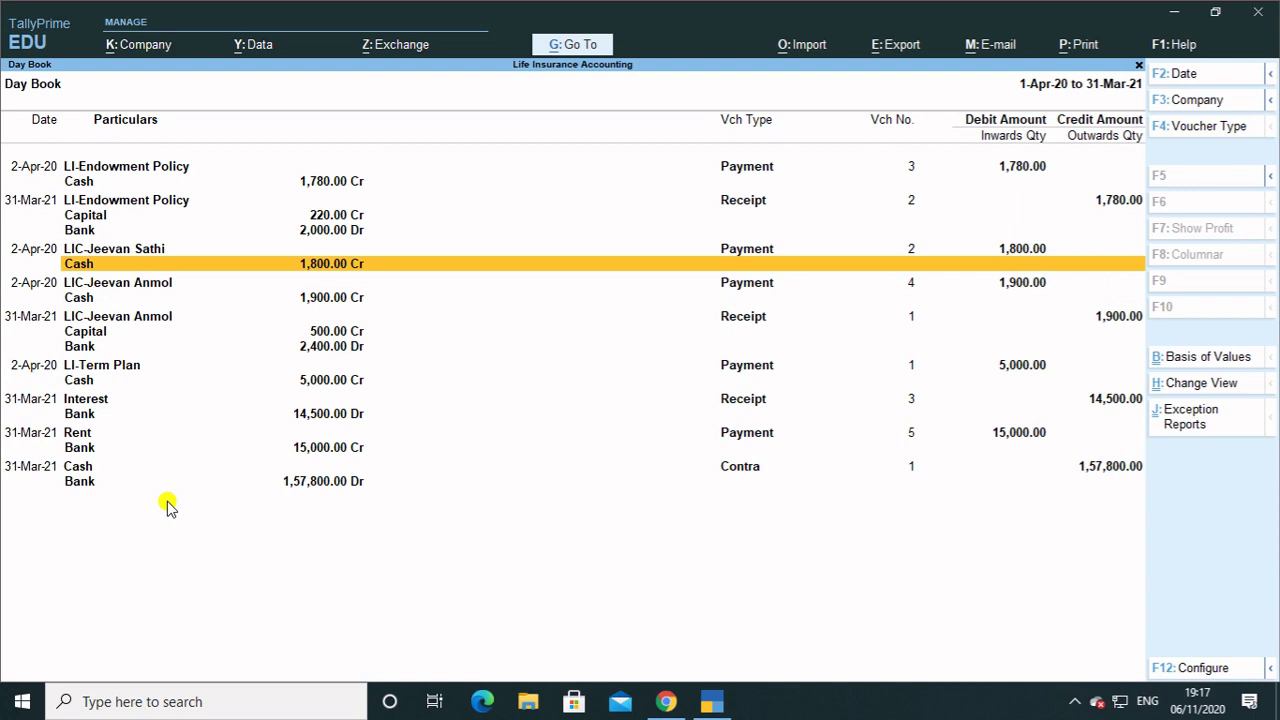
# Start a Sales voucher with Bank as the party account, leaving dispatch details blank and the default party details
pyautogui.press('Escape')
pyautogui.press('v')
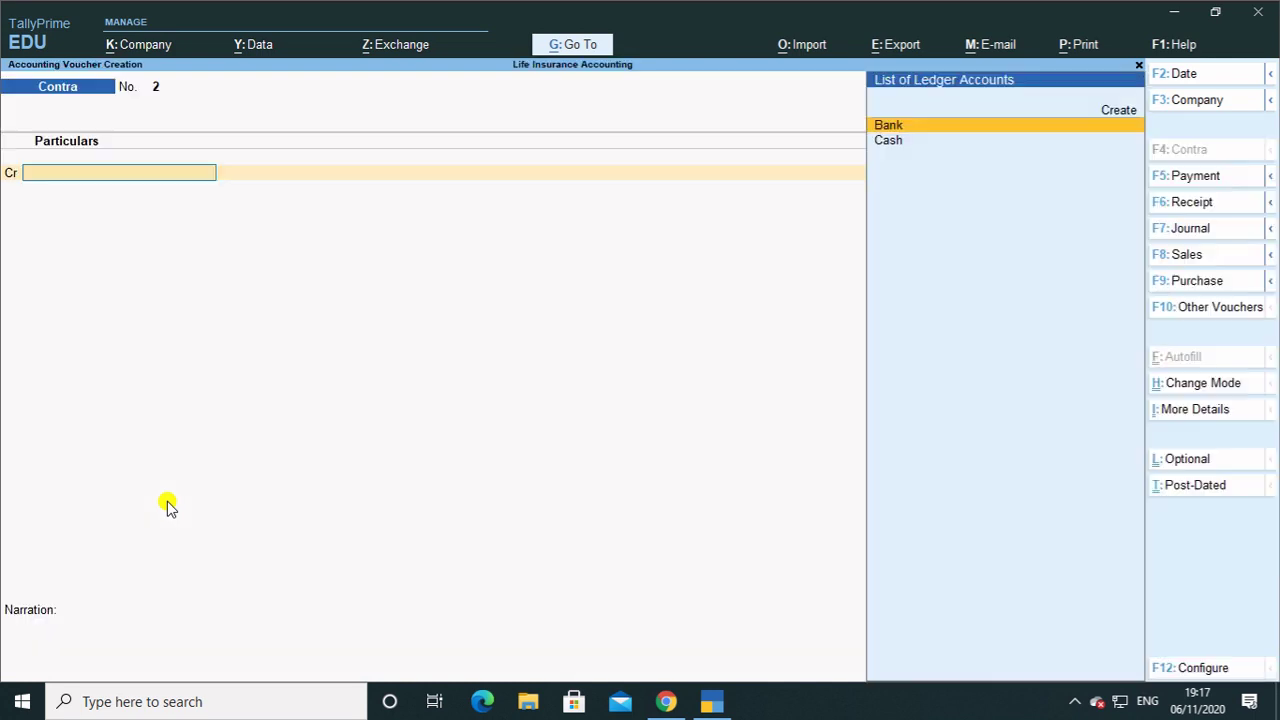
pyautogui.press('F8')
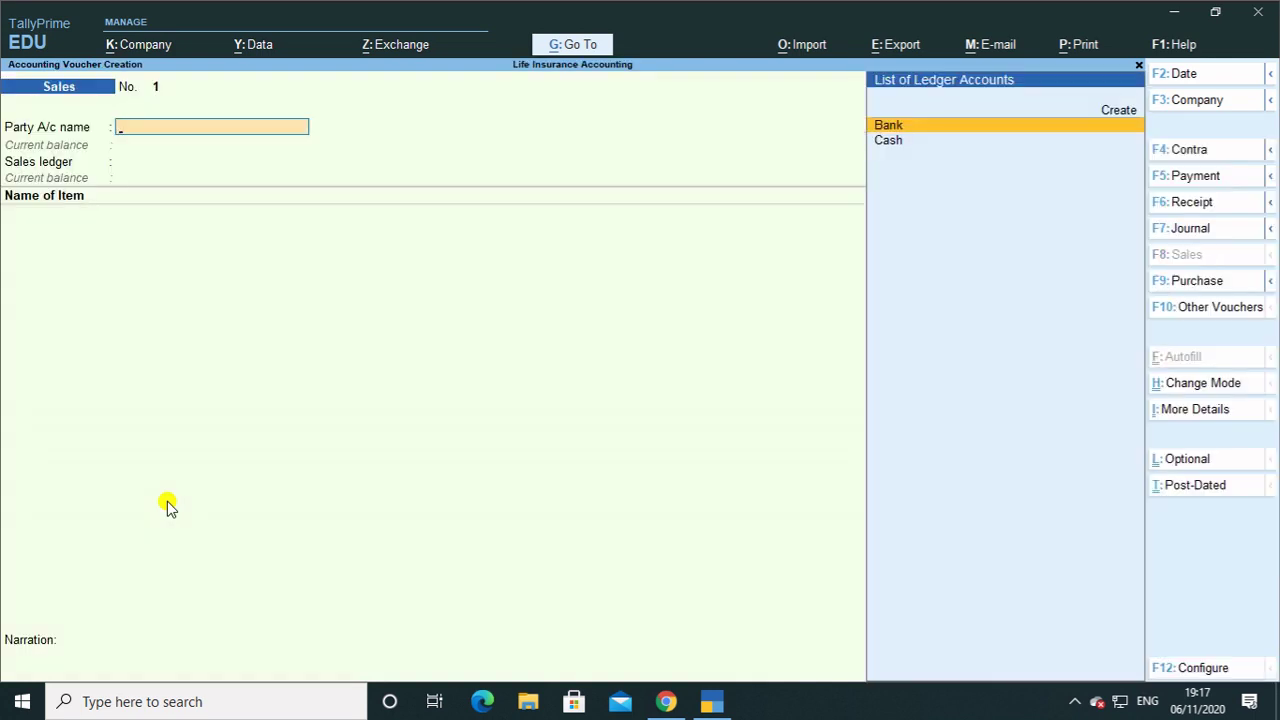
pyautogui.press('Return')
pyautogui.press('Return')
pyautogui.press('Return')
pyautogui.press('Return')
pyautogui.press('Return')
pyautogui.press('Return')
pyautogui.press('Return')
pyautogui.press('Return')
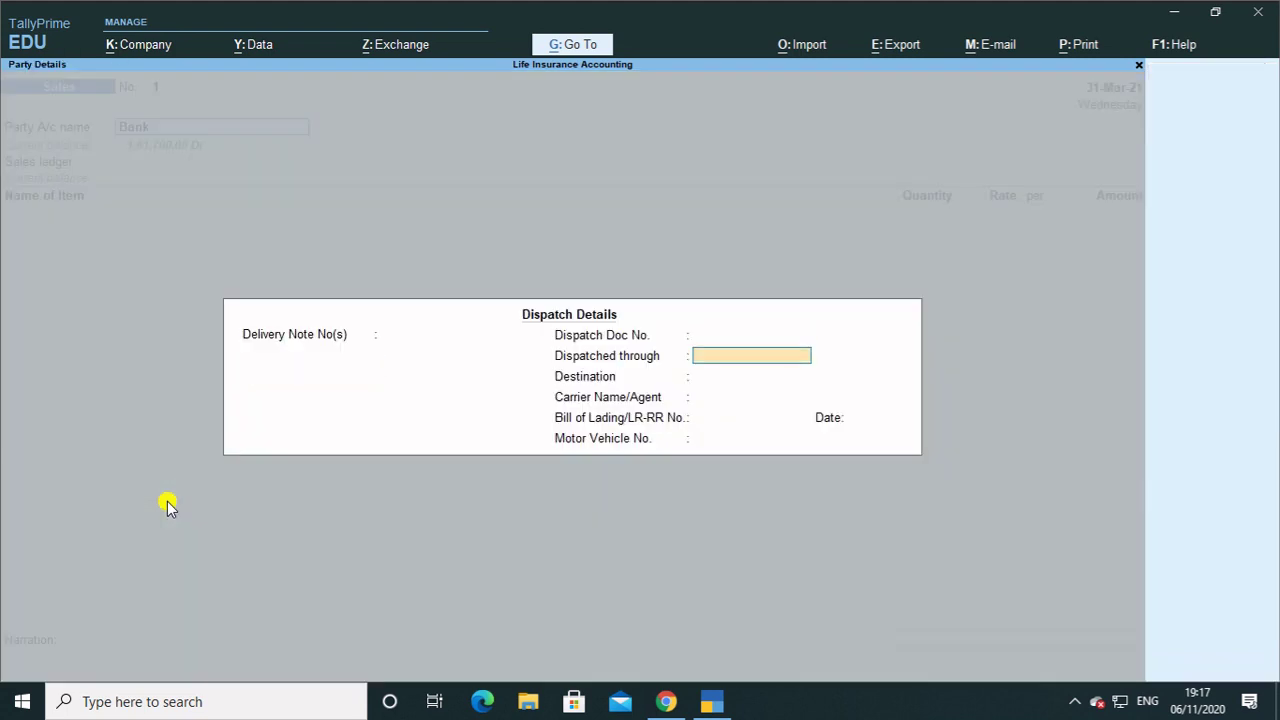
pyautogui.press('Return')
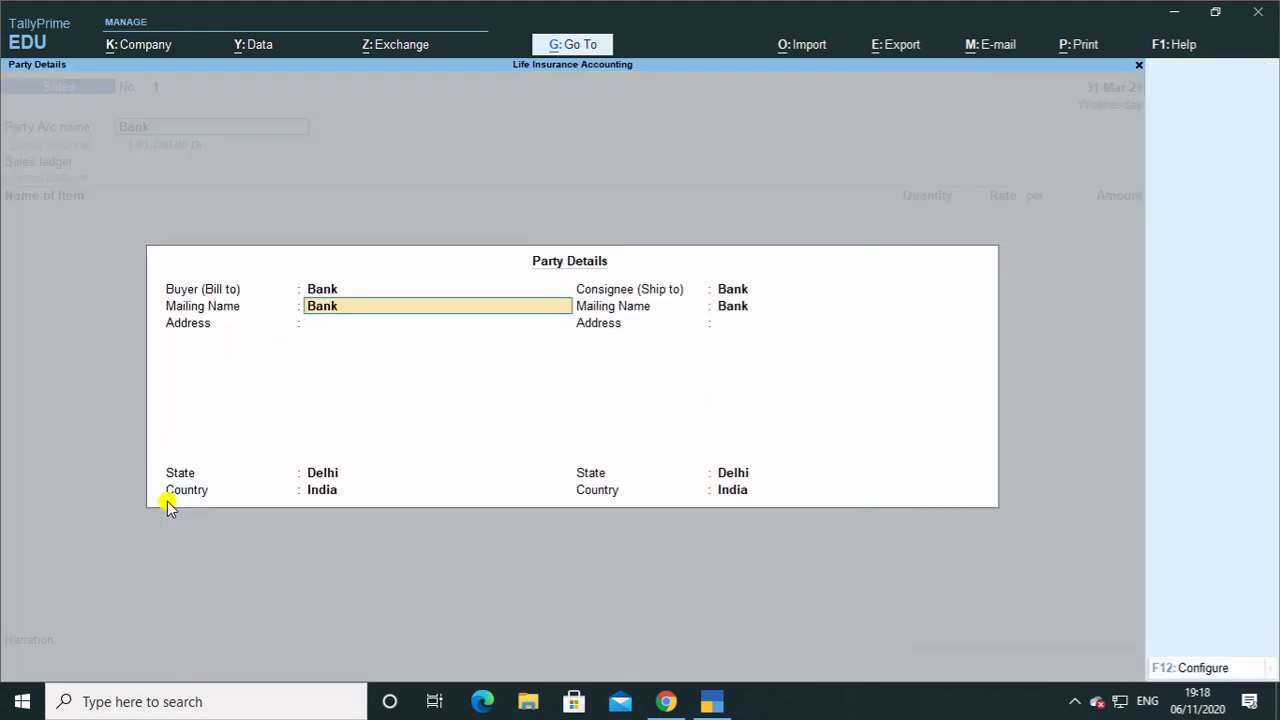
pyautogui.press('Return')
pyautogui.press('Return')
pyautogui.press('Return')
pyautogui.press('Return')
pyautogui.press('Return')
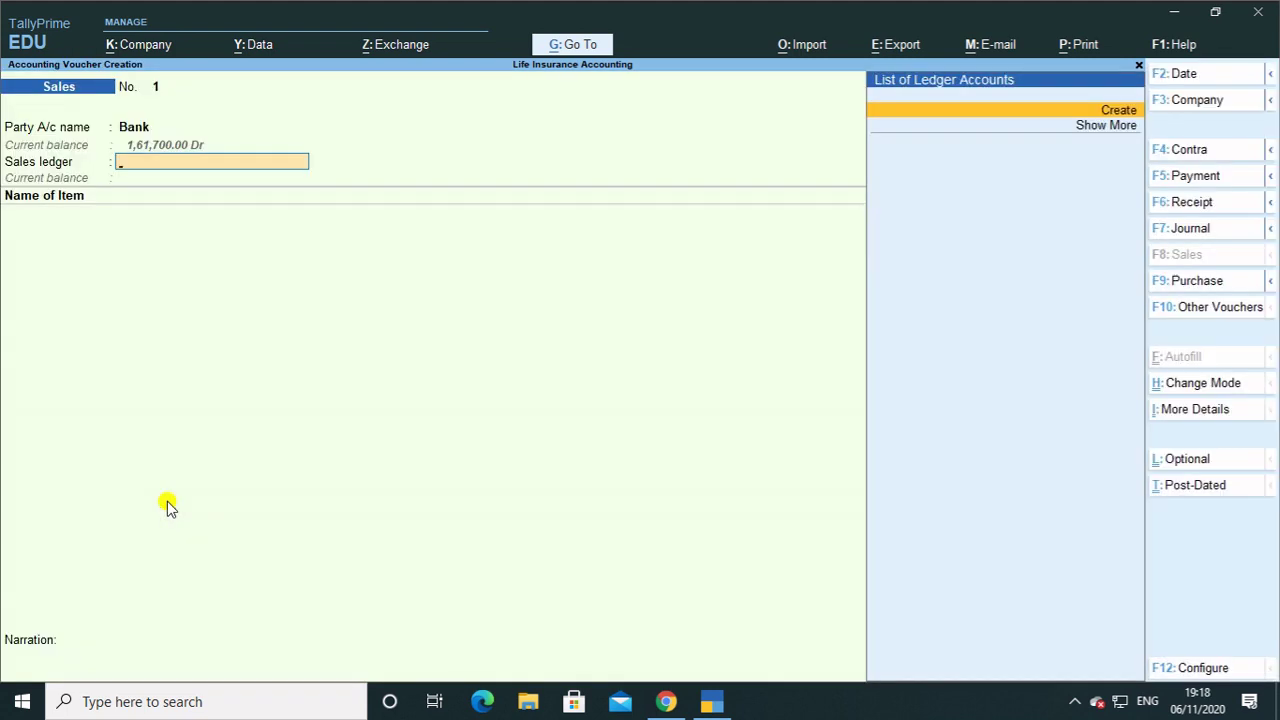
pyautogui.press('Return')
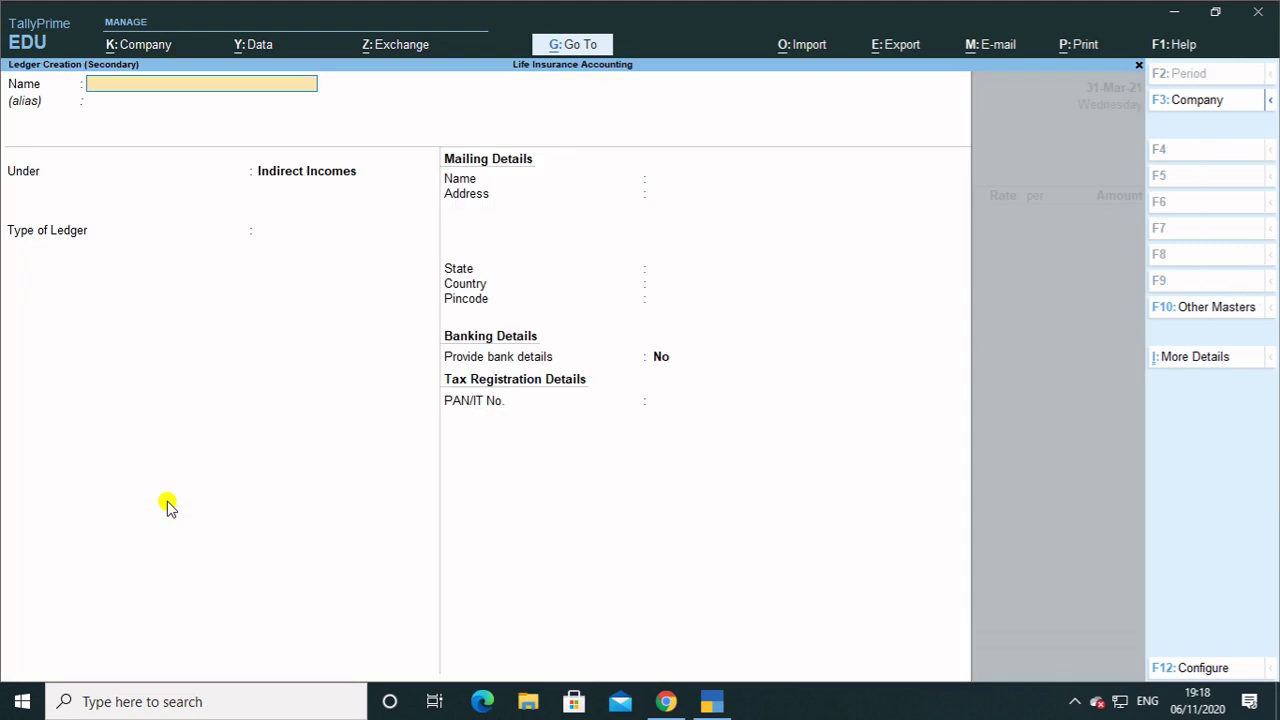
pyautogui.press('Escape')
pyautogui.press('Return')
pyautogui.write('S')
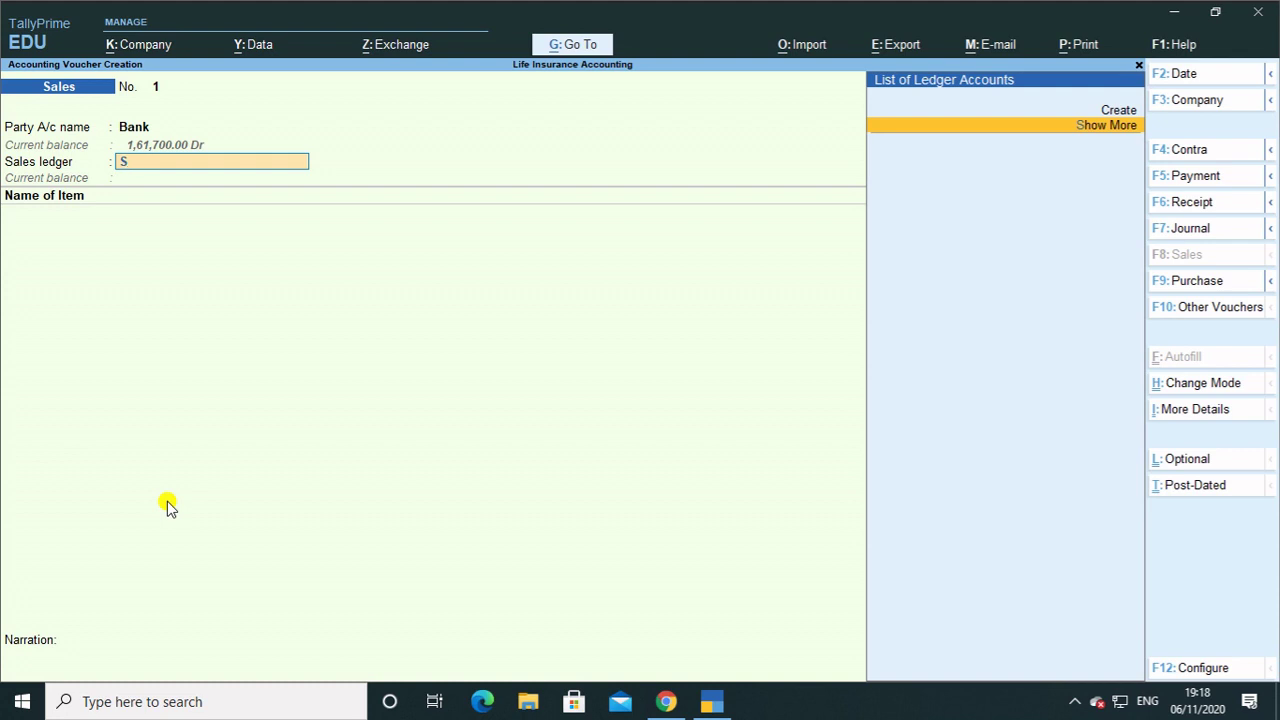
# Create a ledger named Sales under Sales Accounts and use it as the voucher's sales ledger
pyautogui.hotkey('alt', 'c')
pyautogui.write('Sales')
pyautogui.press('Return')
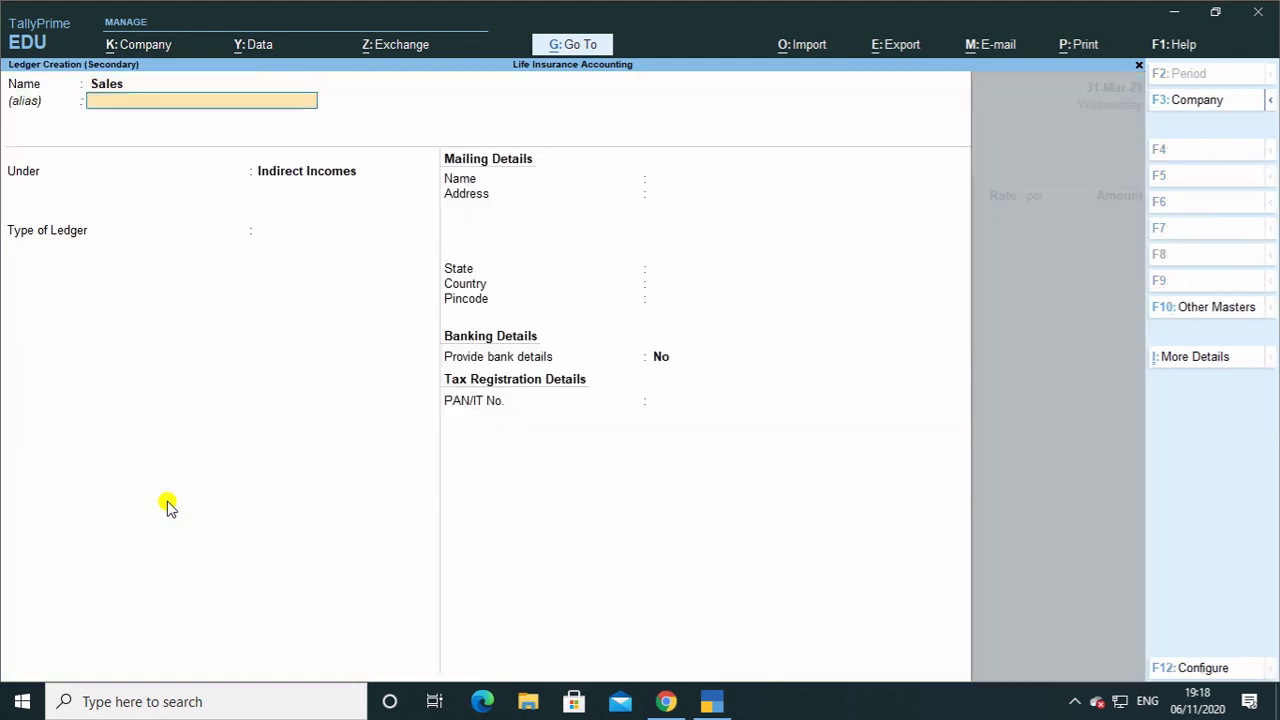
pyautogui.press('Return')
pyautogui.write('Sa')
pyautogui.press('Return')
pyautogui.press('Return')
pyautogui.press('Return')
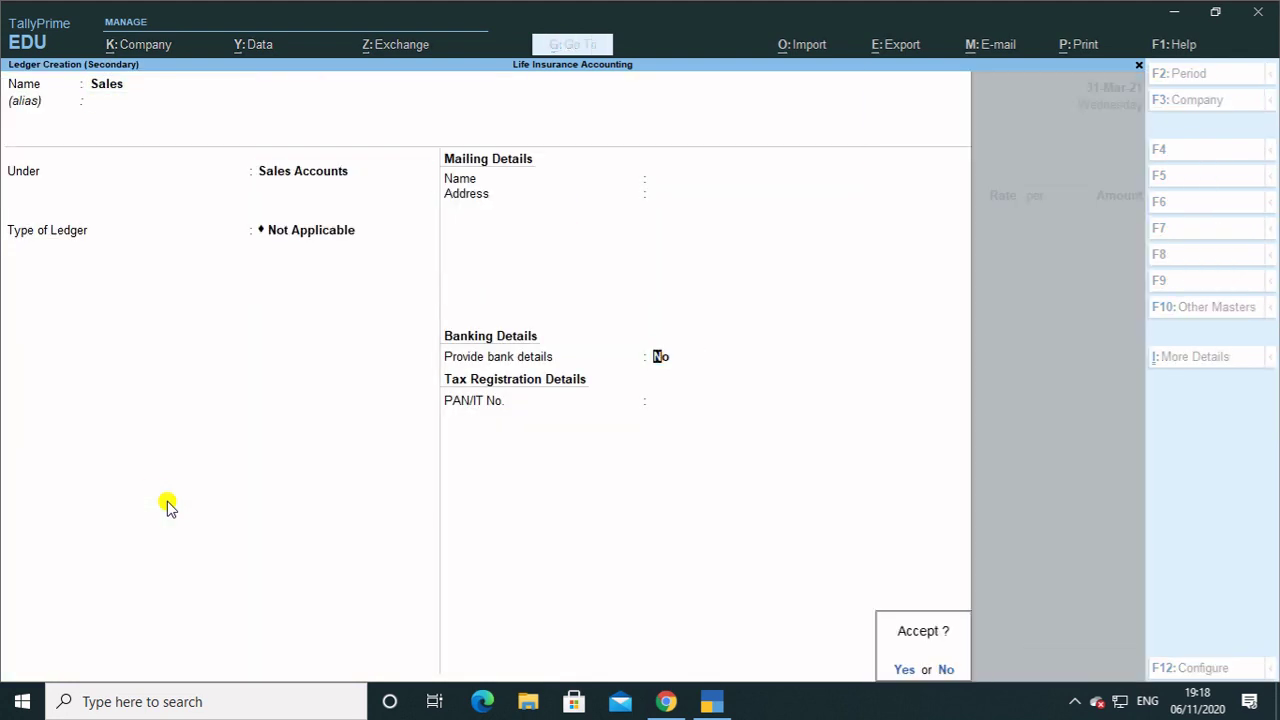
pyautogui.press('Return')
# Begin a new stock item named Shirt under Primary for the voucher's item line
pyautogui.write('S')
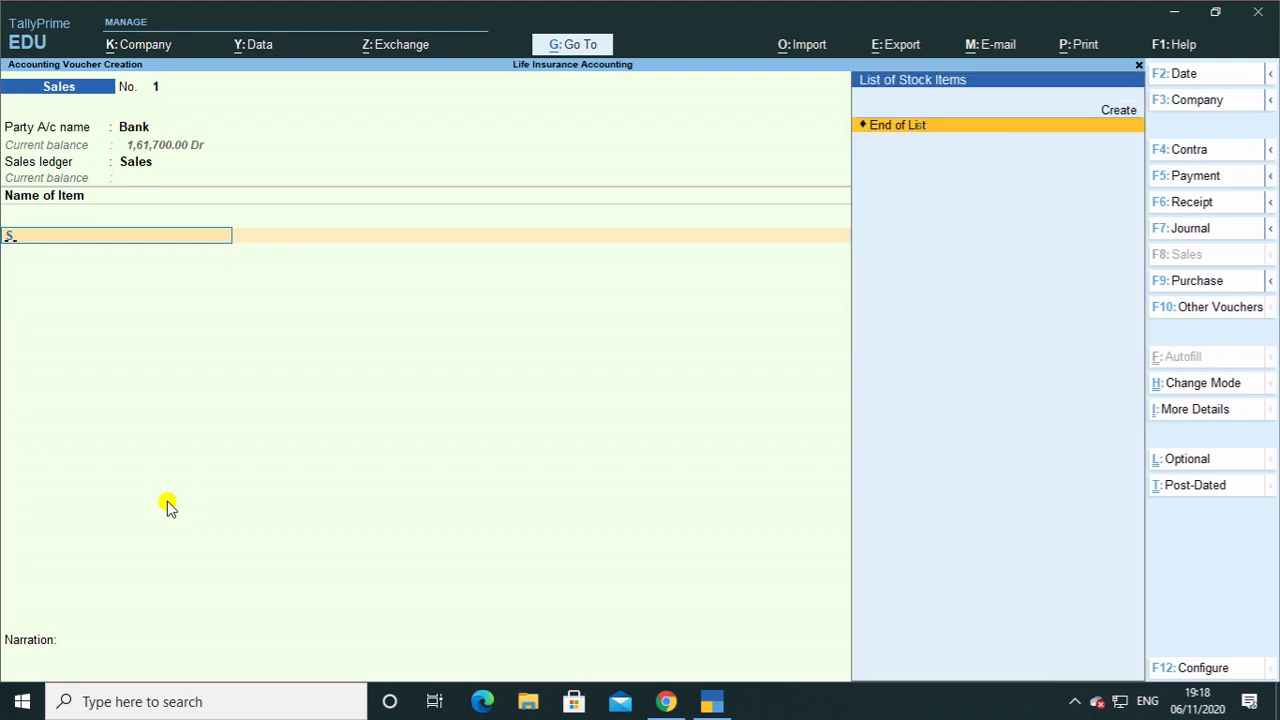
pyautogui.press('BackSpace')
pyautogui.hotkey('alt', 'c')
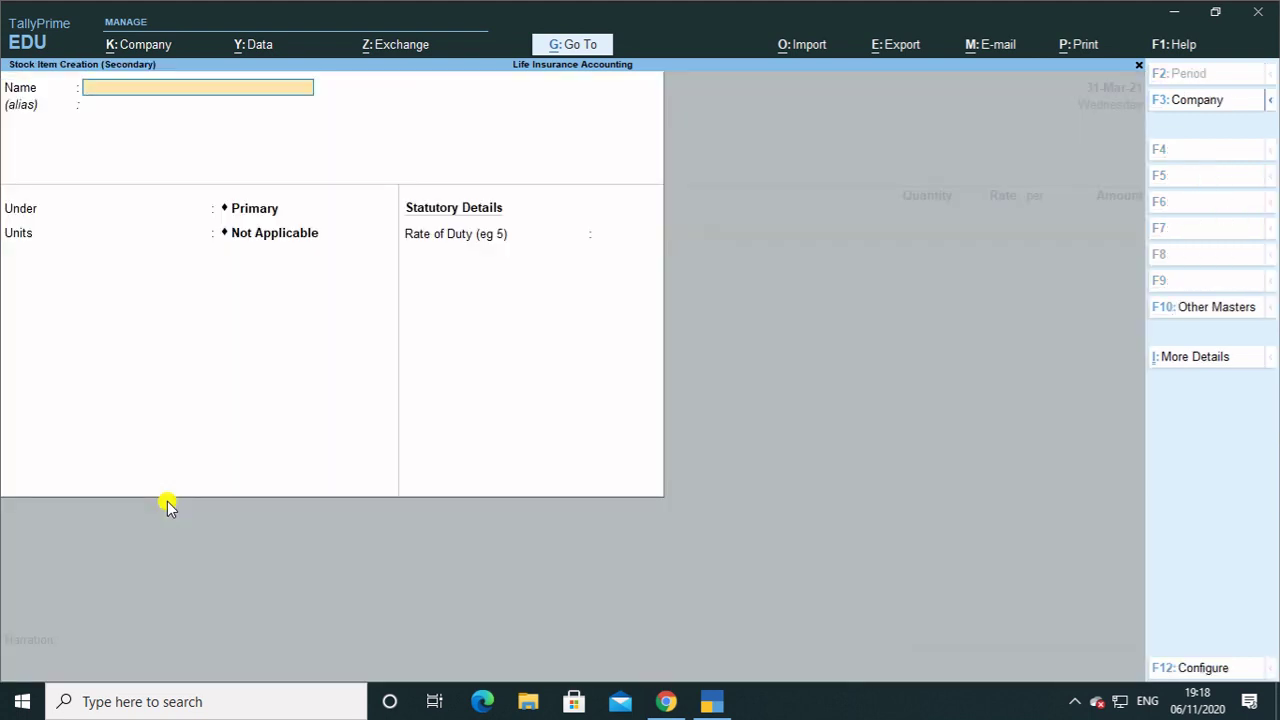
pyautogui.write('Shirt')
pyautogui.press('Return')
pyautogui.press('Return')
pyautogui.press('Return')
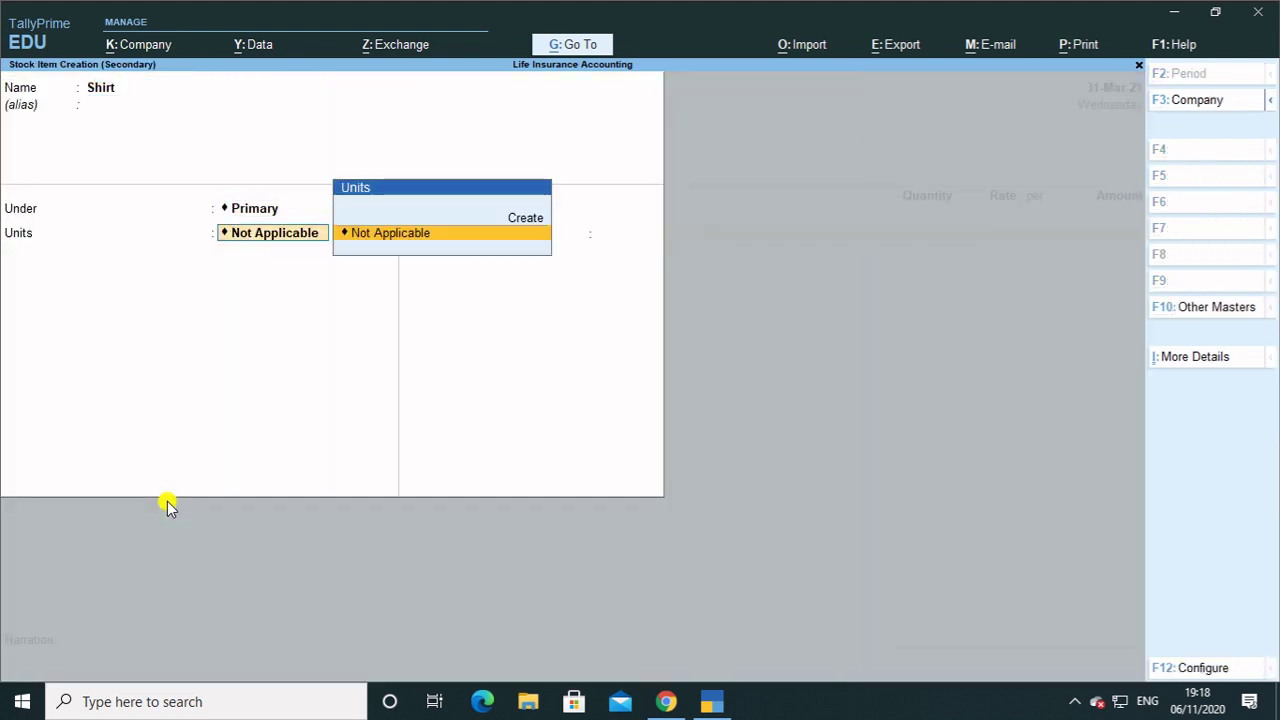
# Create a simple unit pcs with 0 decimal places for the Shirt item and save the item
pyautogui.write('c')
pyautogui.hotkey('alt', 'c')
pyautogui.write('pcs')
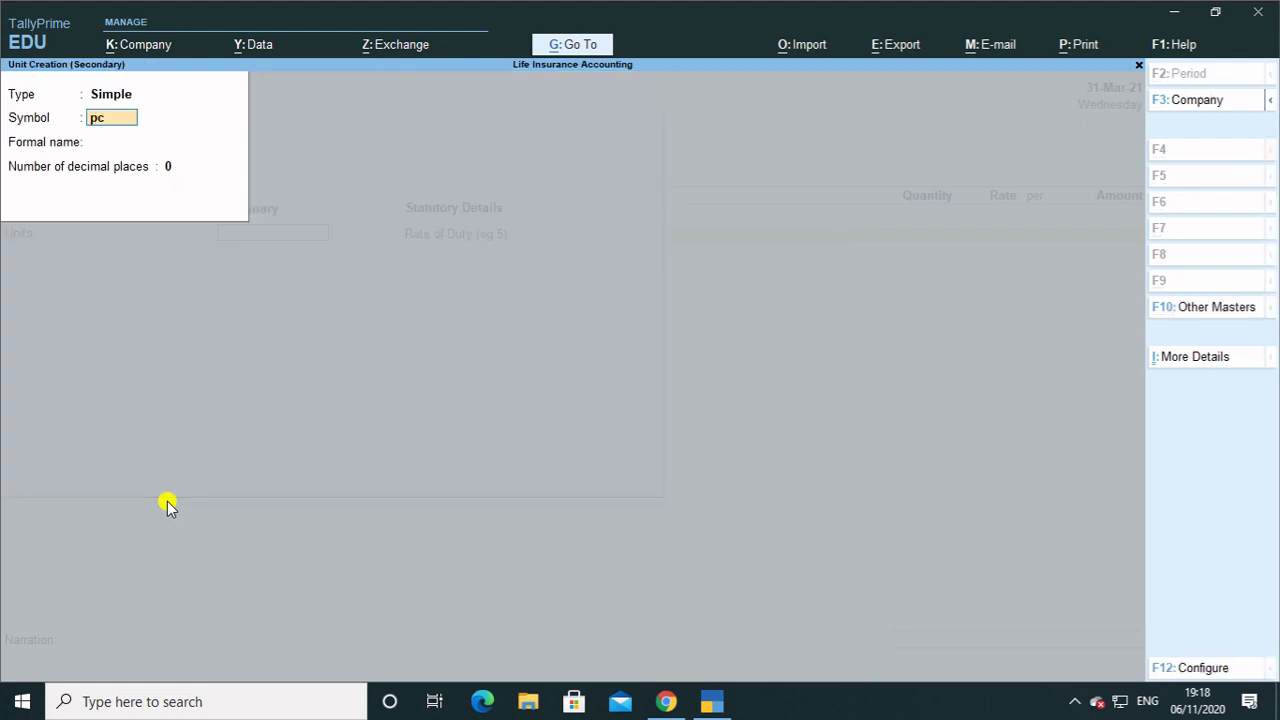
pyautogui.press('Return')
pyautogui.press('Return')
pyautogui.press('Return')
pyautogui.press('Return')
pyautogui.press('Return')
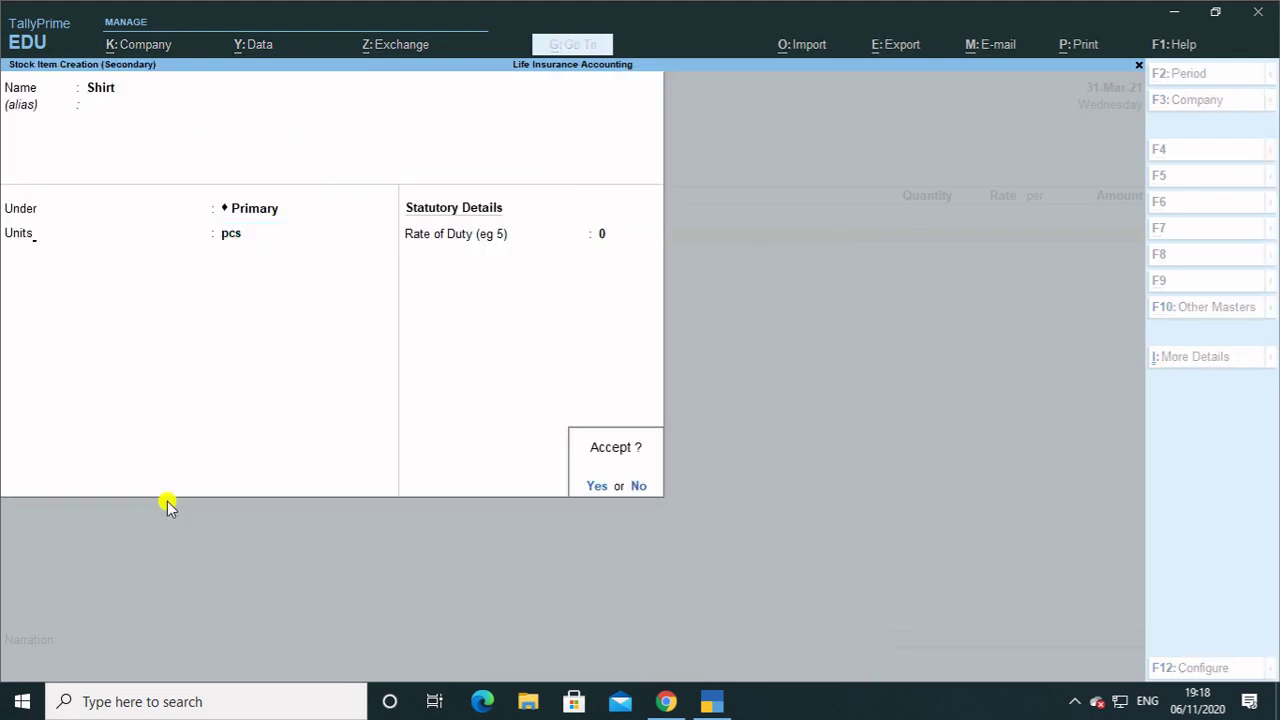
pyautogui.press('Return')
# Enter a quantity of 15 pcs at a rate of 1580 for Shirt and end the item list
pyautogui.write('15')
pyautogui.press('Return')
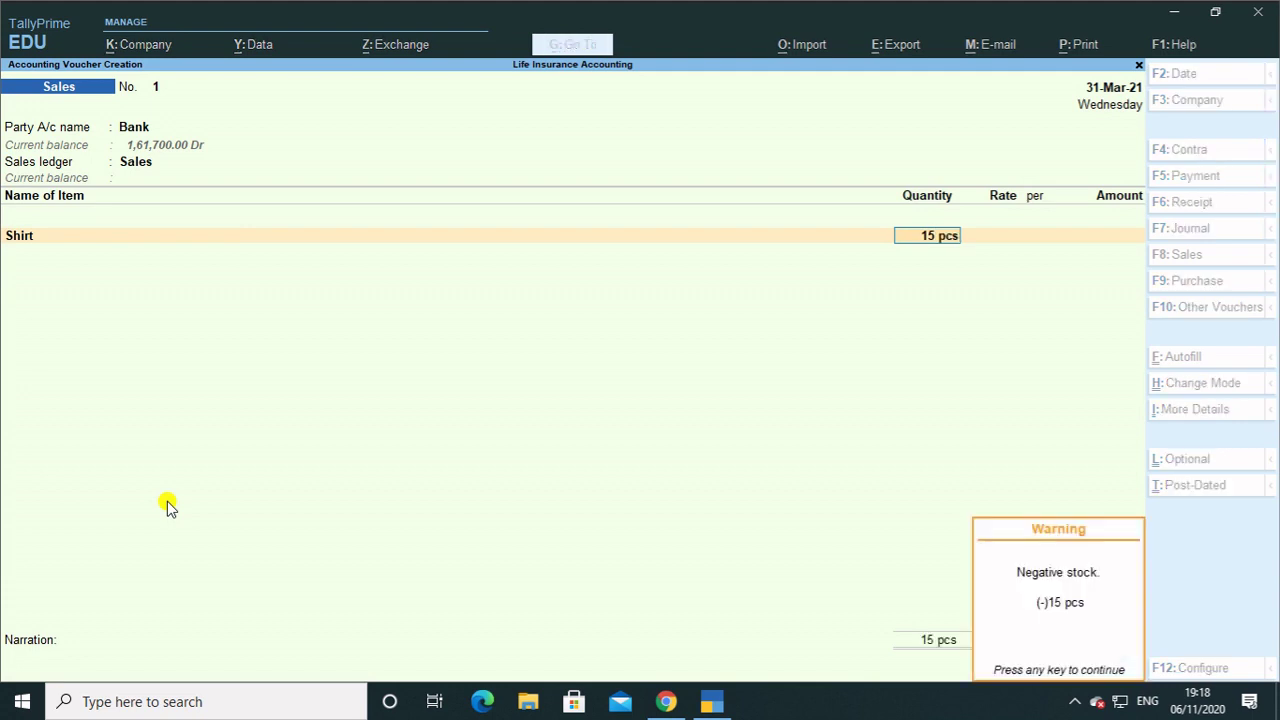
pyautogui.press('Return')
pyautogui.write('158')
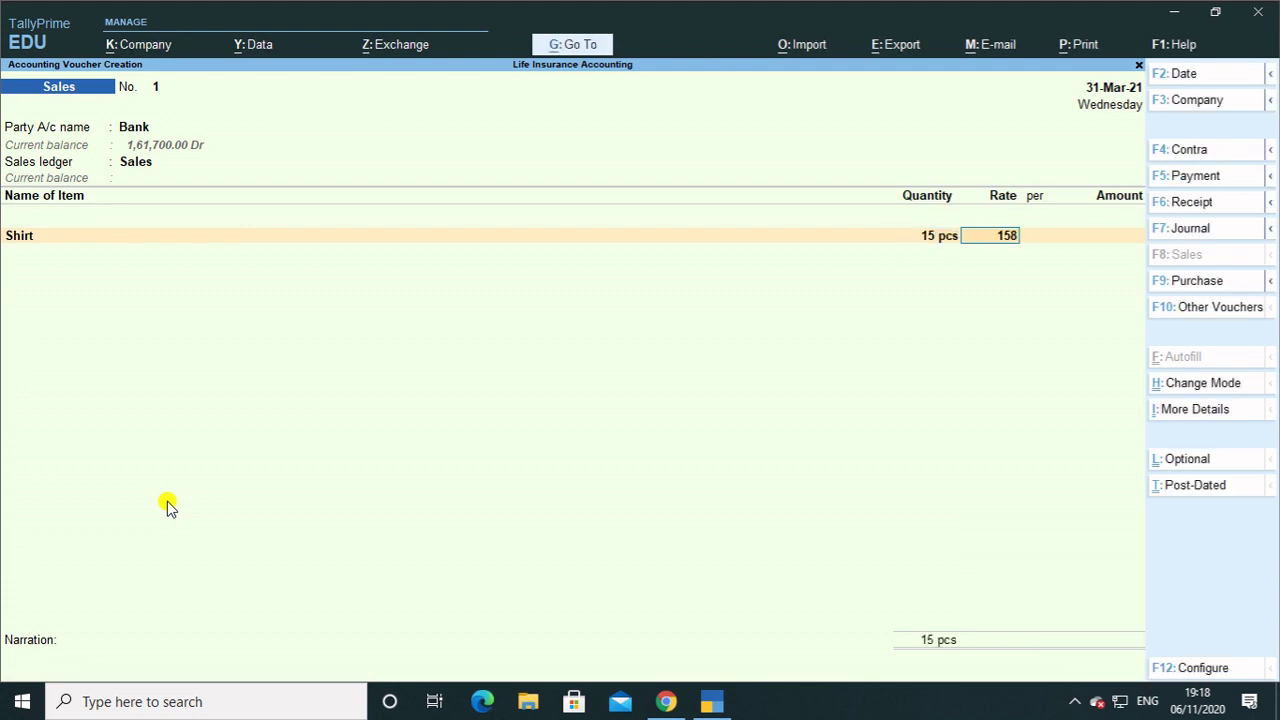
pyautogui.write('0')
pyautogui.press('Return')
pyautogui.press('Return')
pyautogui.press('Return')
pyautogui.press('Return')
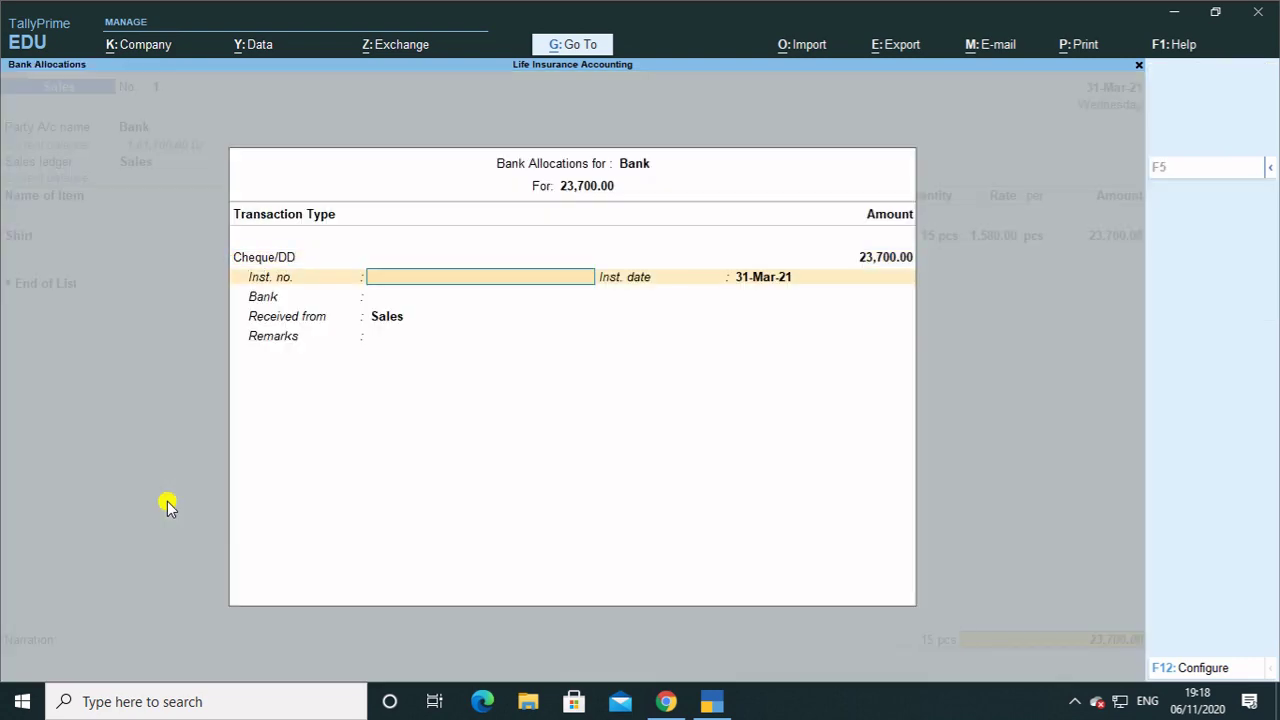
# Accept the Cheque/DD bank allocation without an instrument number and save the Sales voucher
pyautogui.press('Return')
pyautogui.press('Return')
pyautogui.press('Return')
pyautogui.press('Return')
pyautogui.press('Return')
pyautogui.press('Return')
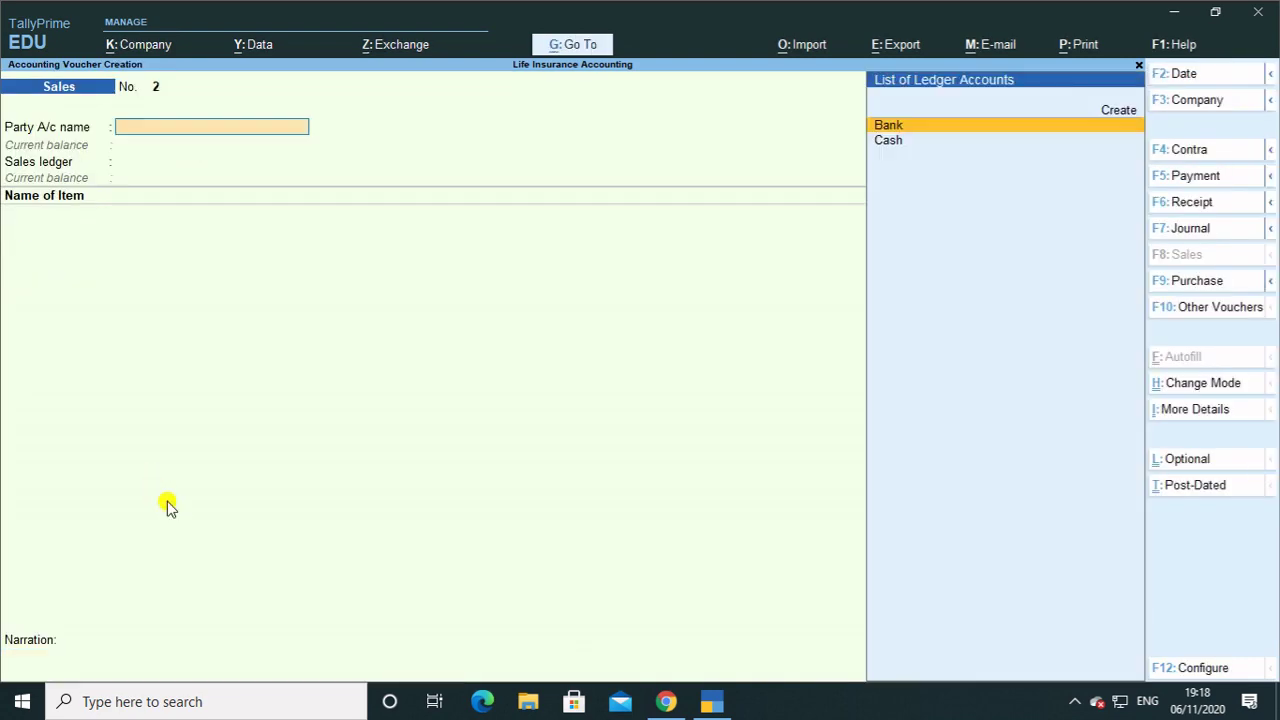
# Leave voucher creation and open the Day Book from the Gateway of Tally
pyautogui.press('Escape')
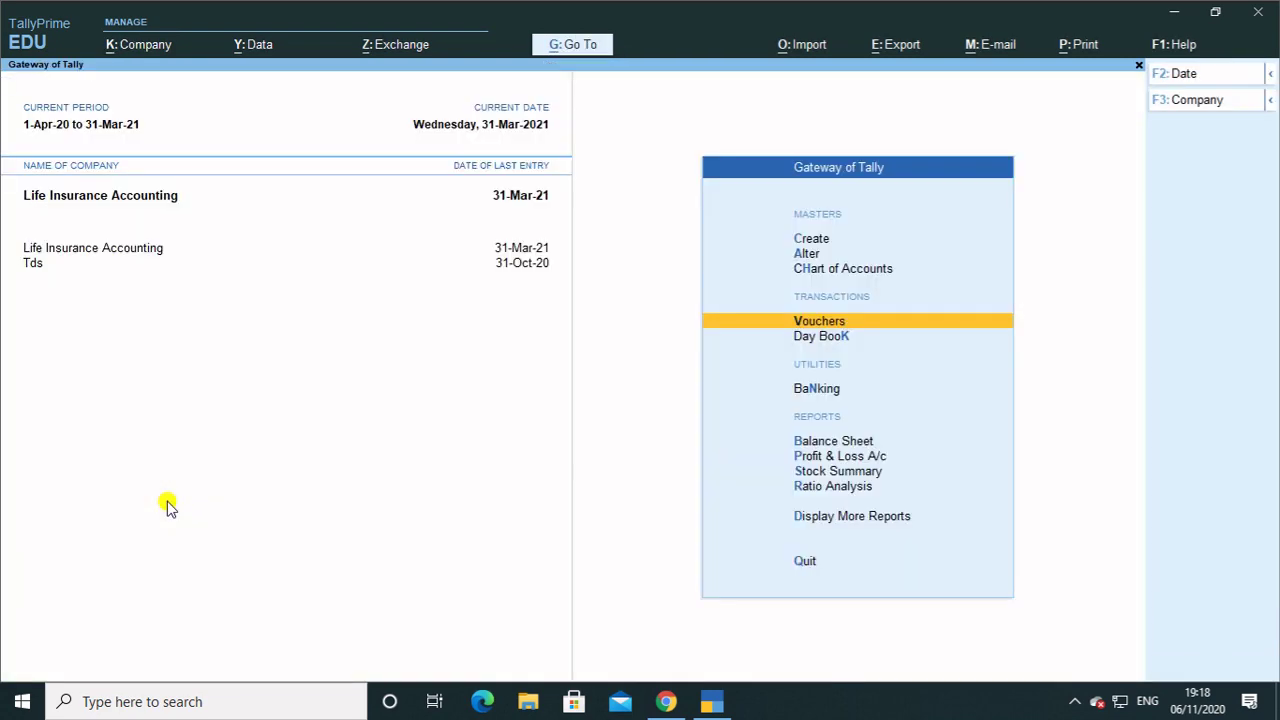
pyautogui.press('Down')
pyautogui.press('Down')
pyautogui.press('Down')
pyautogui.press('Up')
pyautogui.press('Up')
pyautogui.press('Down')
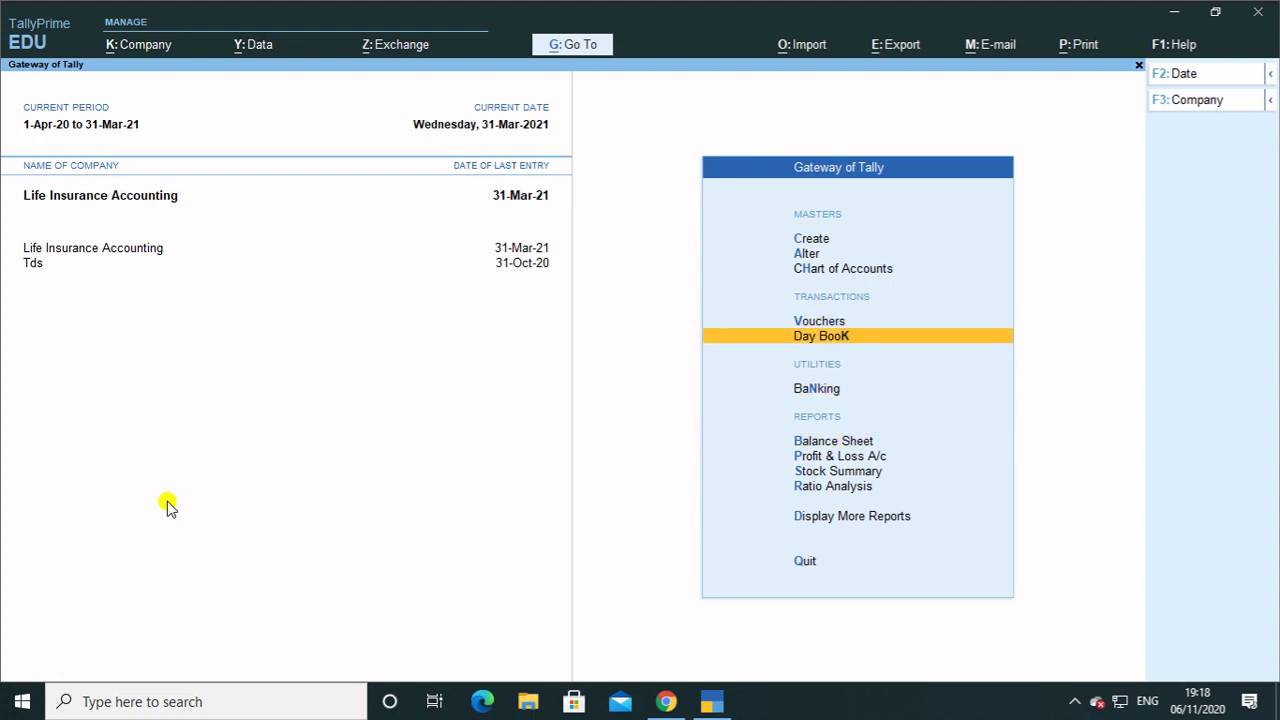
pyautogui.press('Return')
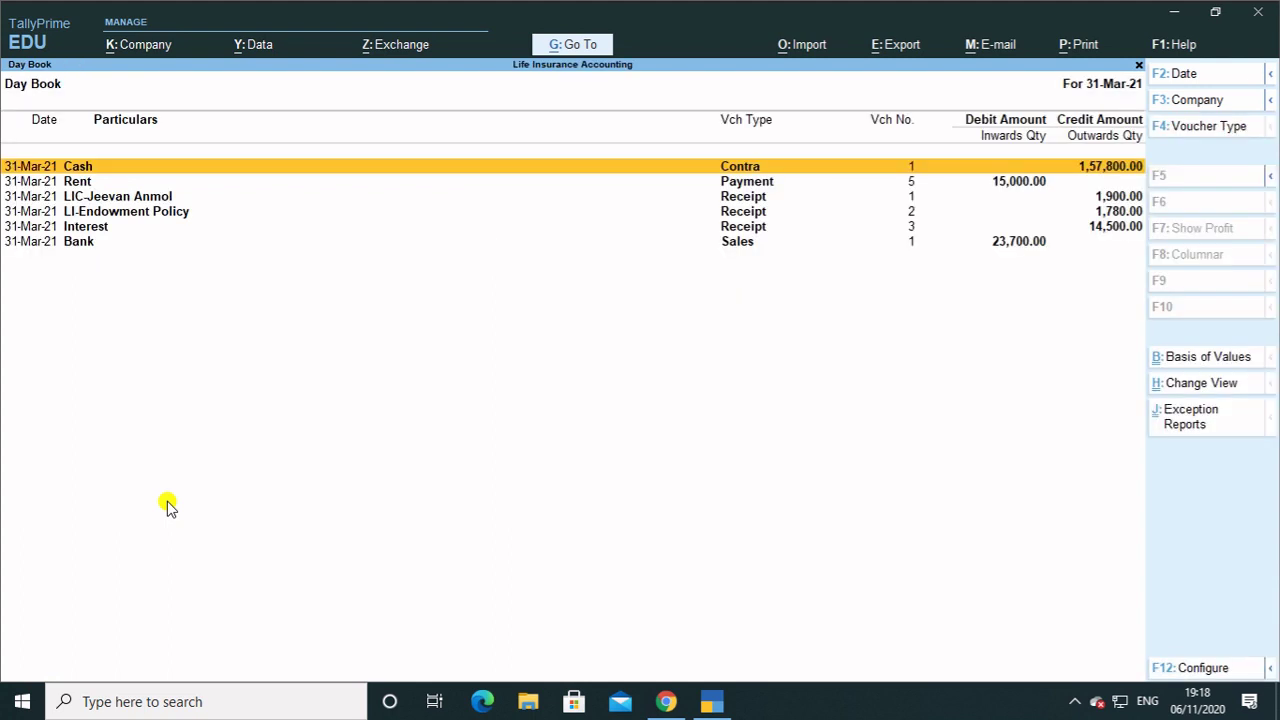
# Set the reopened Day Book's format of report to Detailed, leaving the sorting method at Default
pyautogui.press('F12')
pyautogui.press('Down')
pyautogui.press('Down')
pyautogui.press('Down')
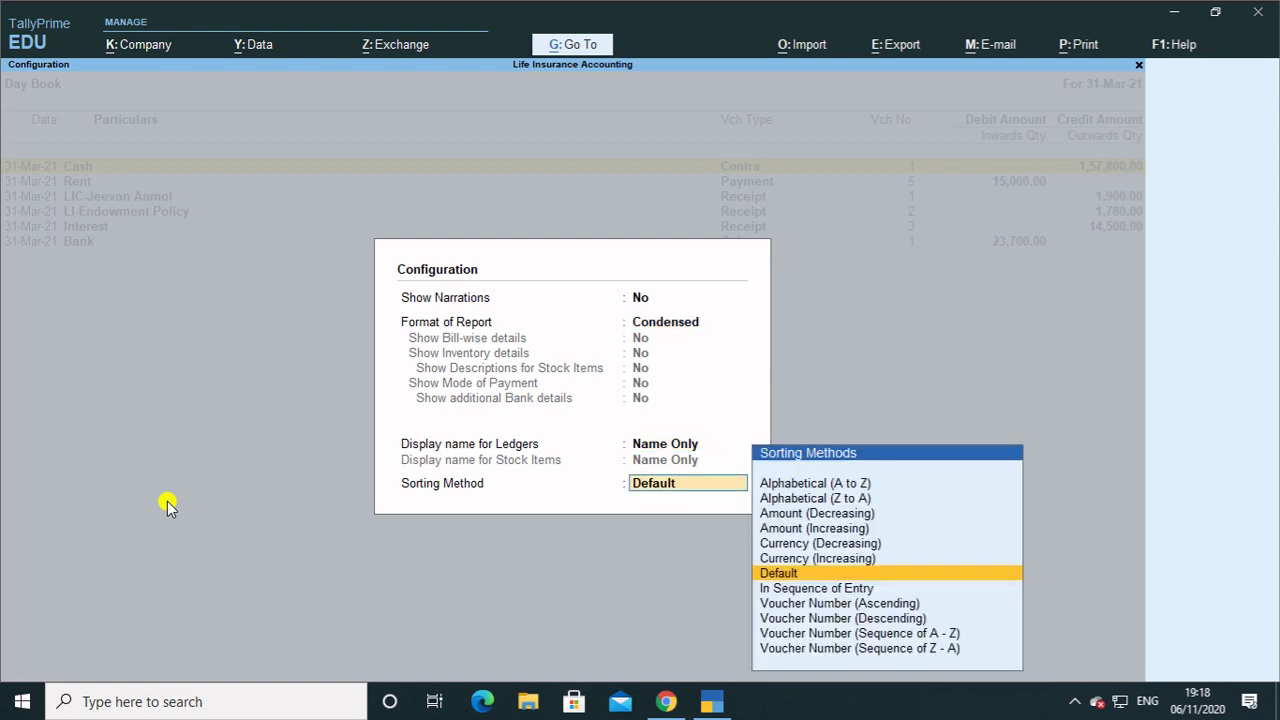
pyautogui.press('Up')
pyautogui.press('Up')
pyautogui.press('Up')
pyautogui.press('Down')
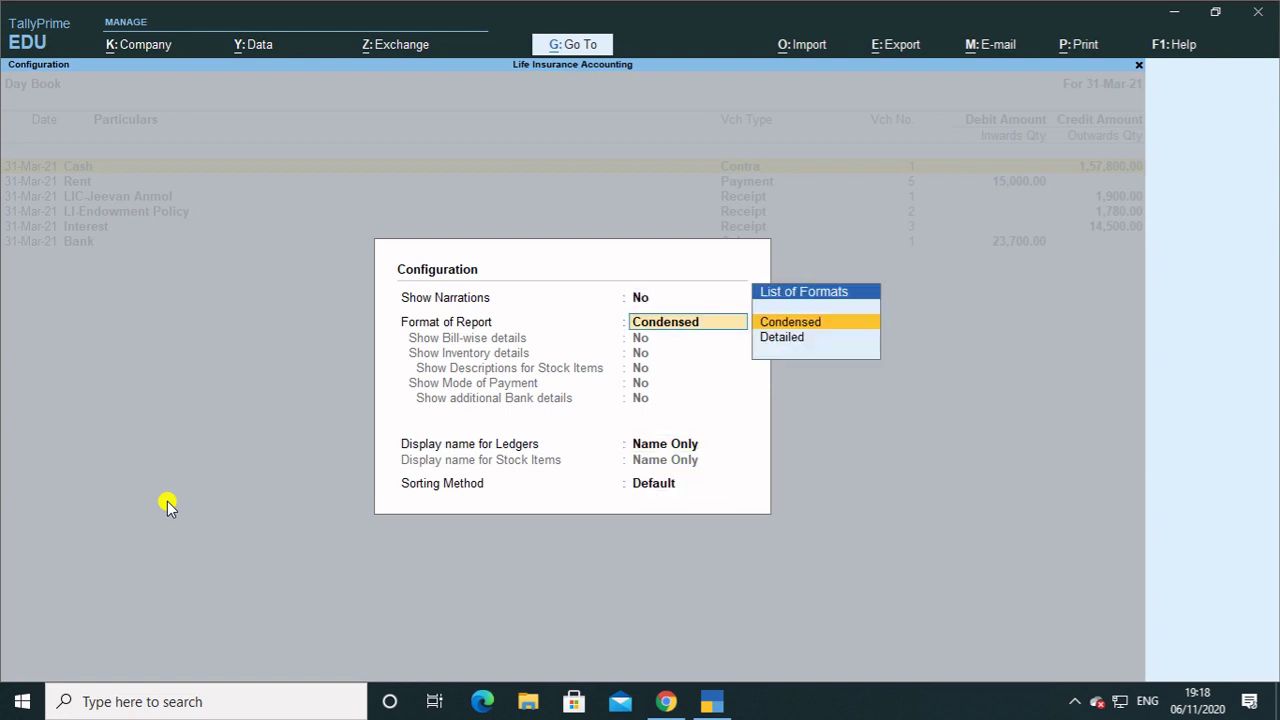
pyautogui.press('Down')
pyautogui.press('Return')
pyautogui.press('Return')
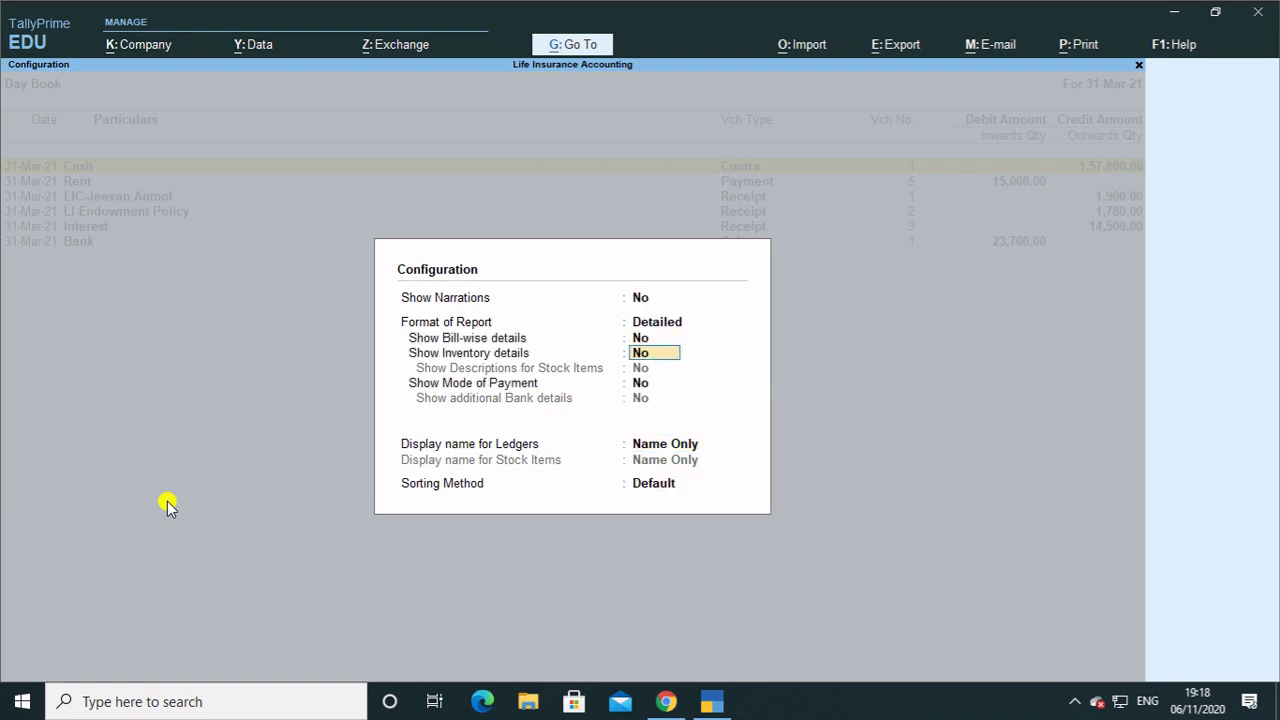
# Show inventory details in the Day Book with stock items by Name Only, review the Sales entry, and close the report
pyautogui.press('y')
pyautogui.press('Return')
pyautogui.press('Return')
pyautogui.press('Return')
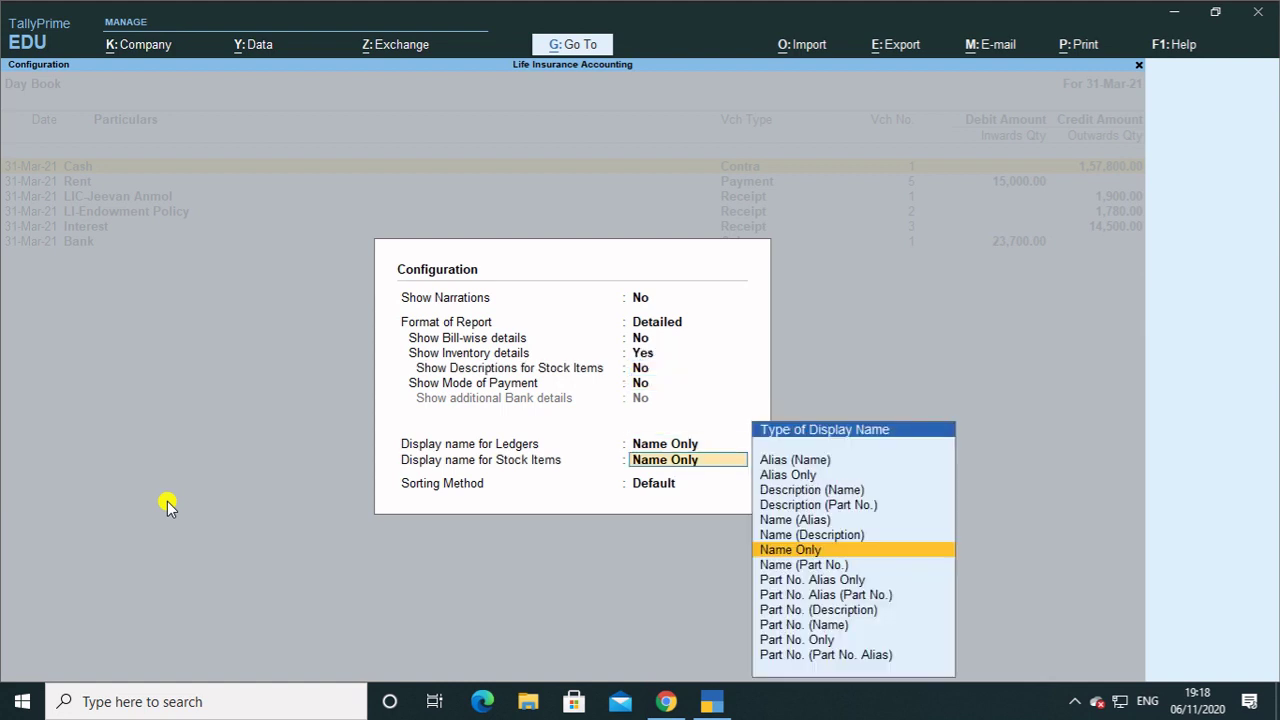
pyautogui.press('Return')
pyautogui.press('Return')
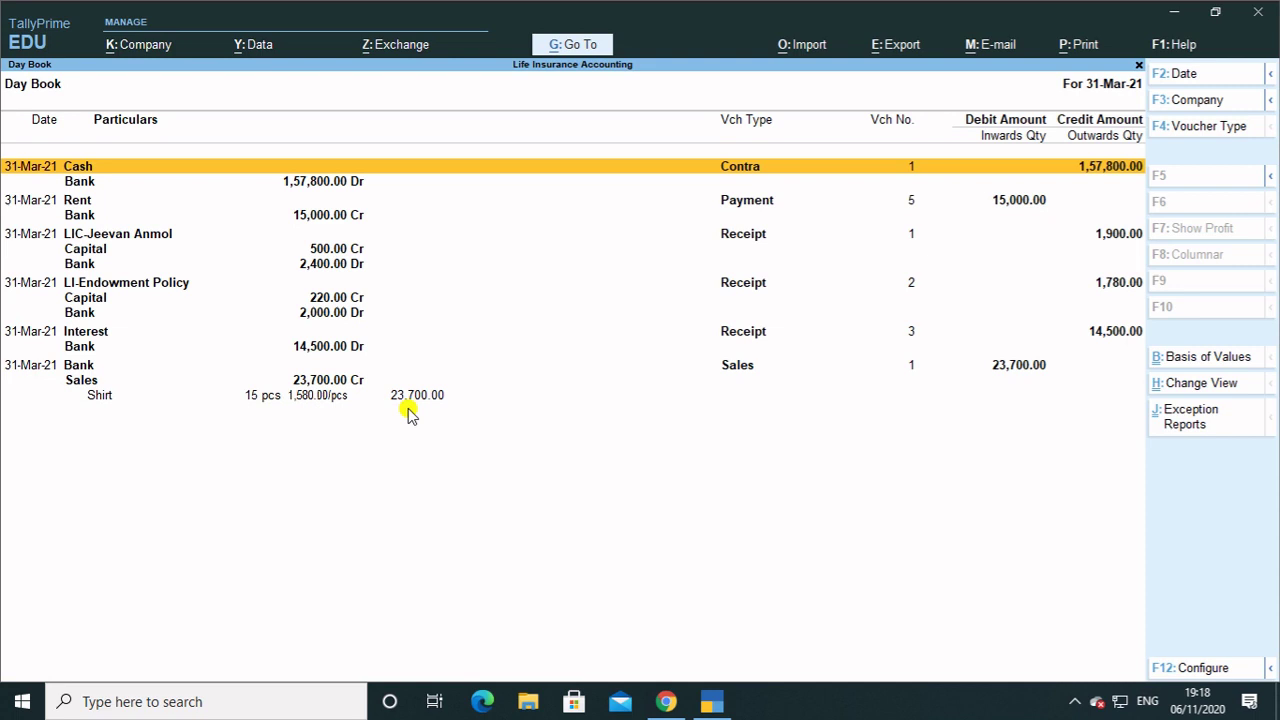
pyautogui.press('Escape')
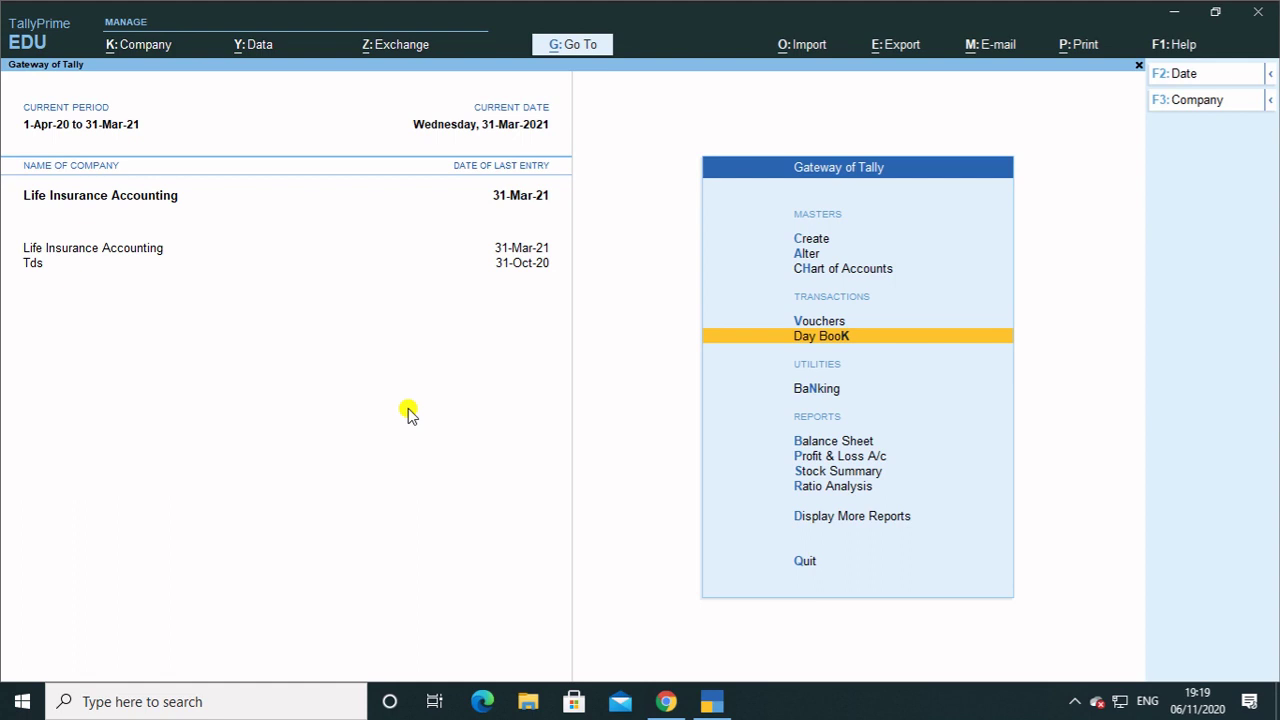
pyautogui.press('ctrl')
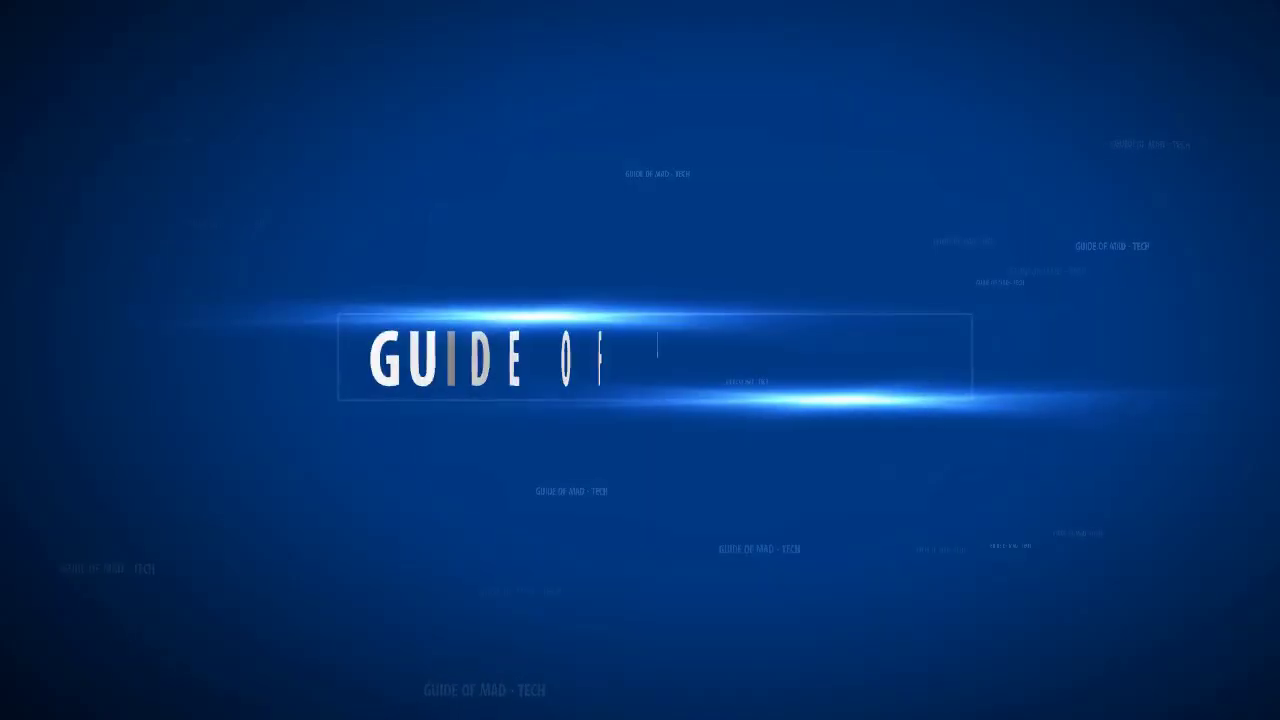